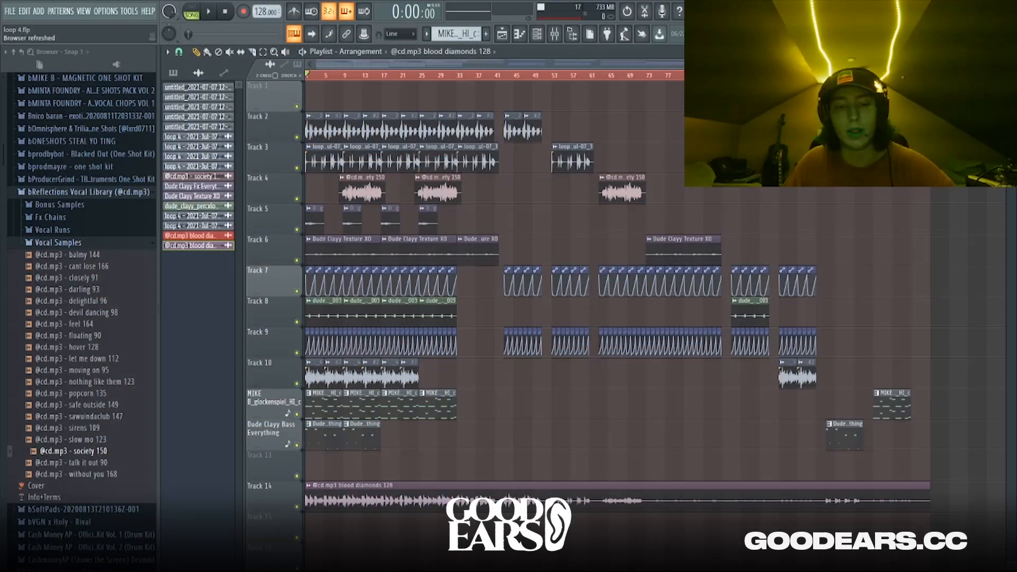
Step: Save the project and audition the blood diamonds vocal sample on Track 14 in solo
key("ctrl+s")
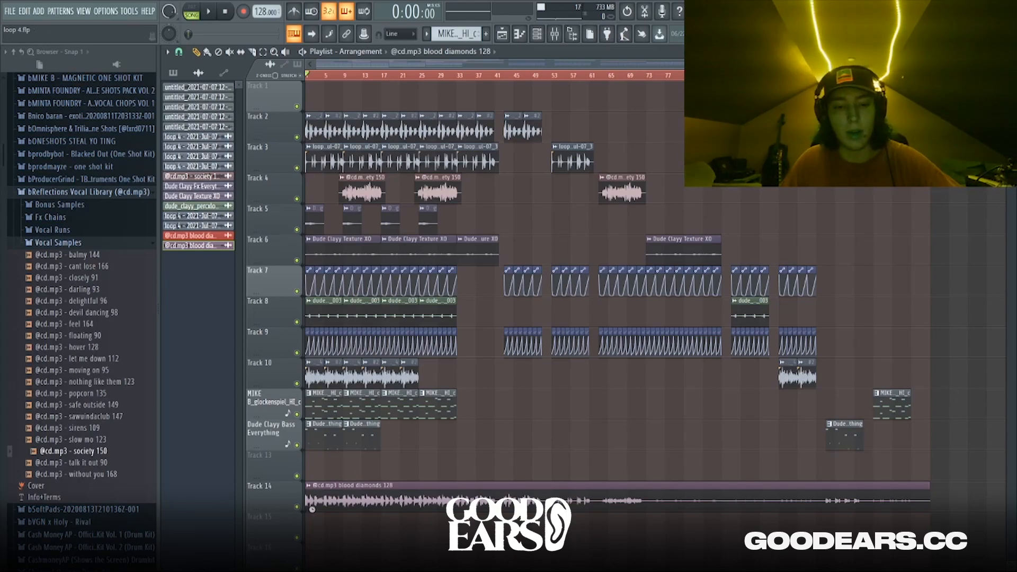
right_click(296, 507)
key("space")
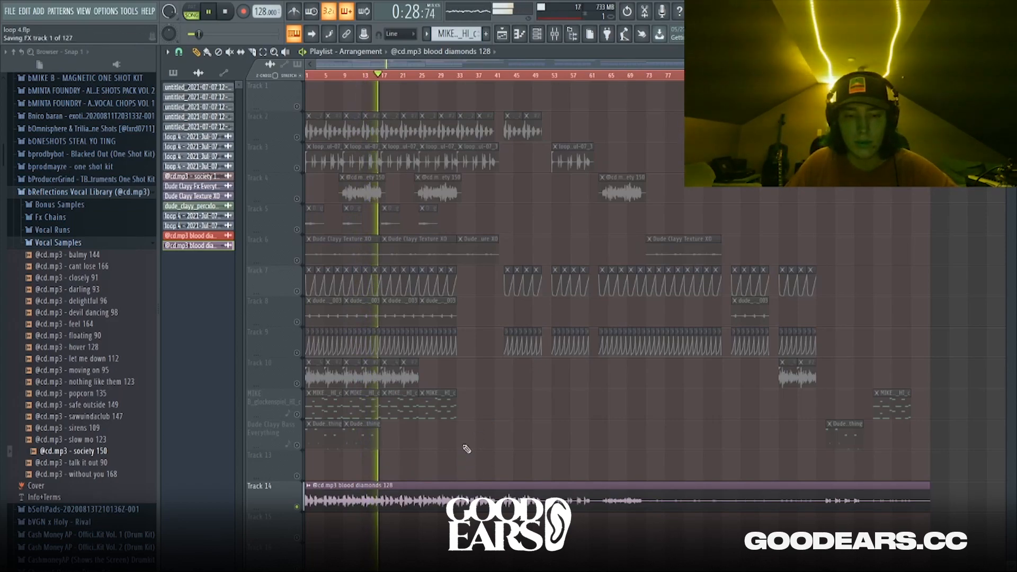
key("space")
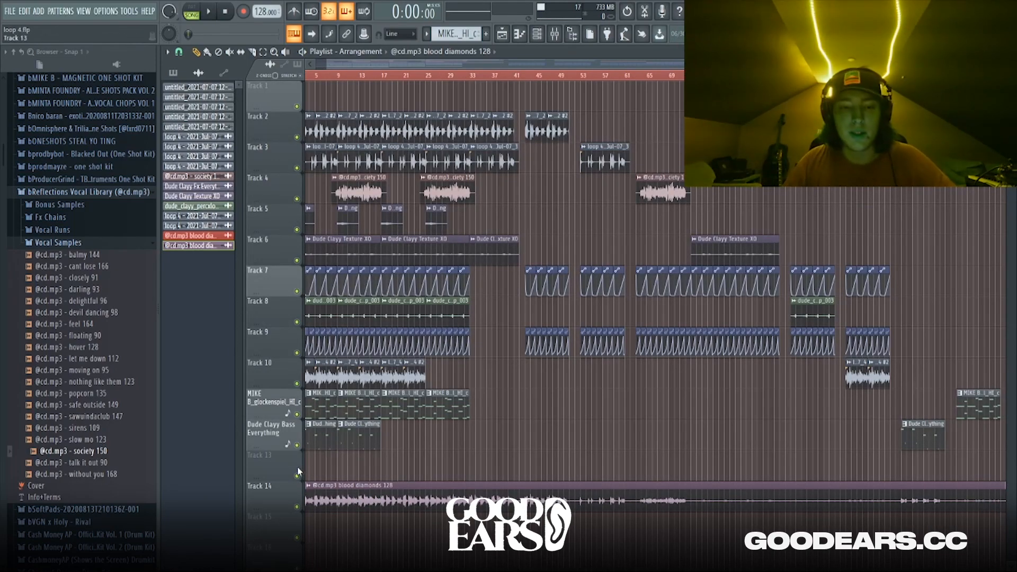
Step: Mute Track 14 in the playlist and save the project
left_click(298, 507)
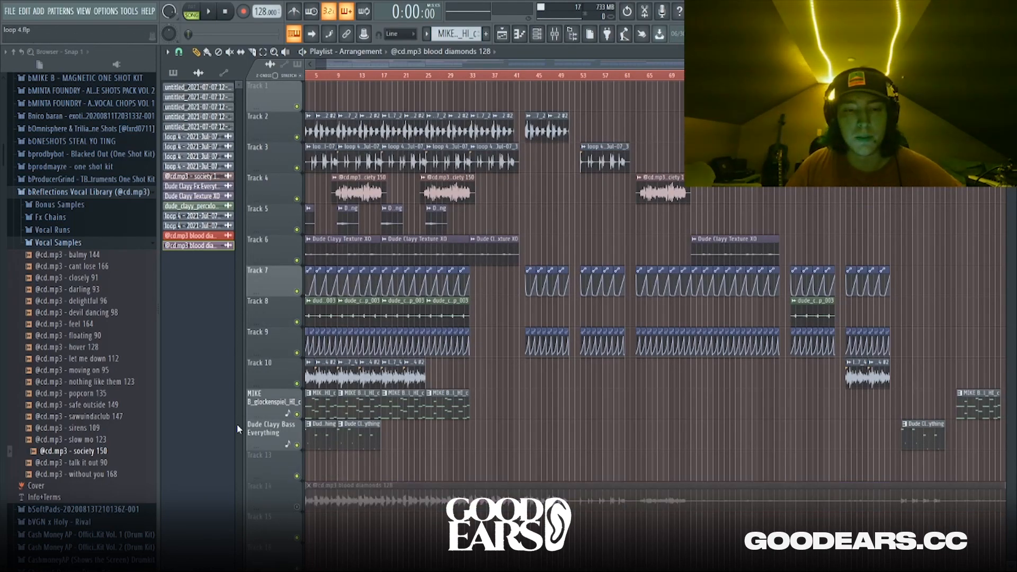
scroll(235, 422, "up", 5)
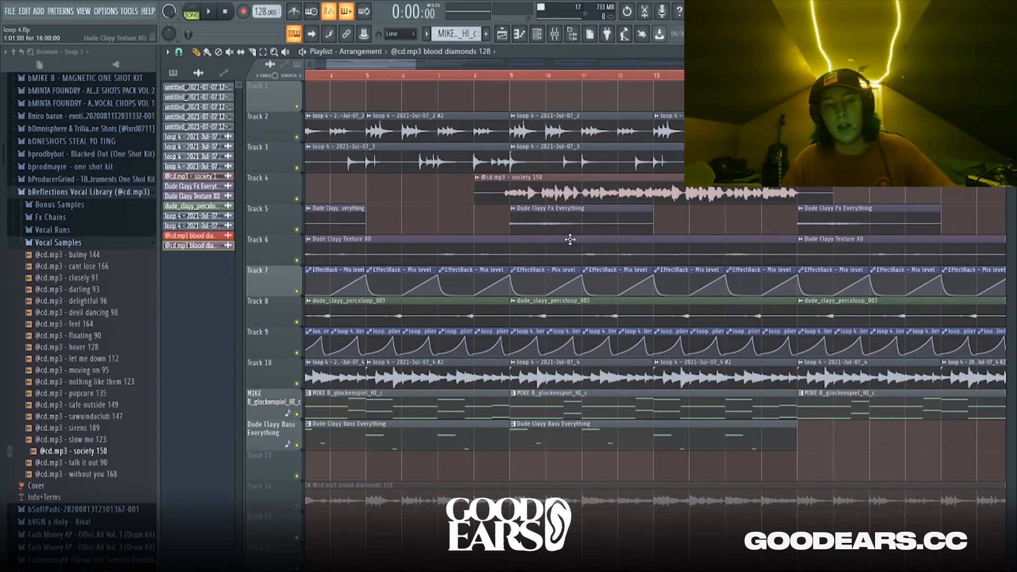
key("ctrl+s")
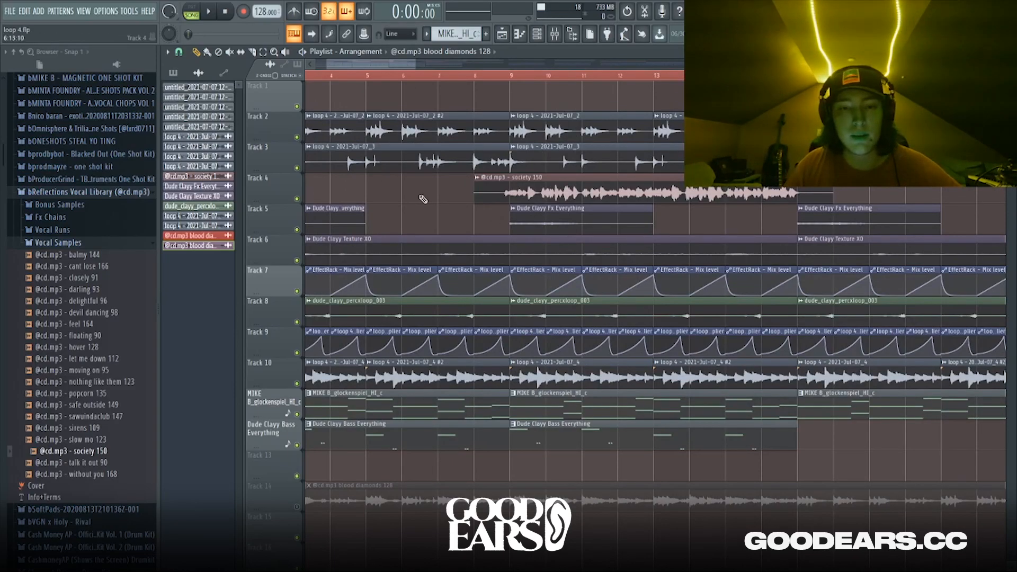
Step: Solo Track 2 in the playlist
scroll(305, 132, "up", 2)
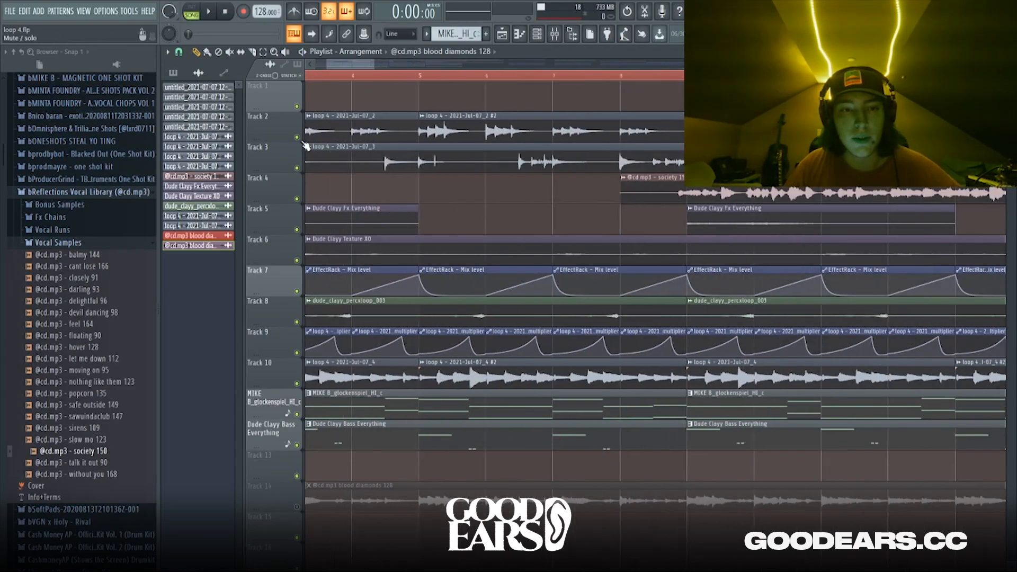
left_click(297, 137, "ctrl")
scroll(366, 394, "down", 4)
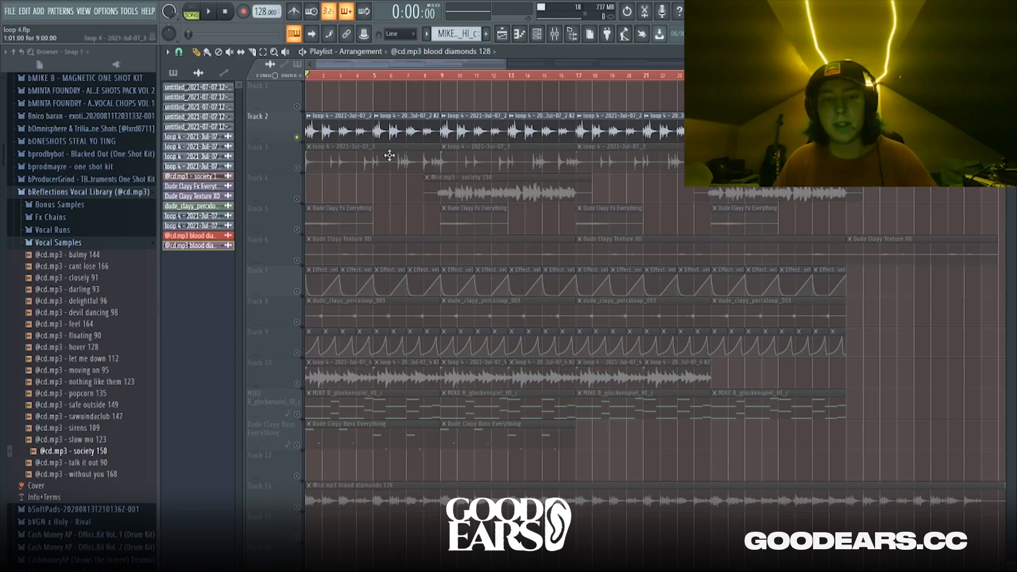
Step: Inspect the sampler pitch and time-stretching settings of the first two loop clips on Track 2
scroll(351, 78, "up", 5)
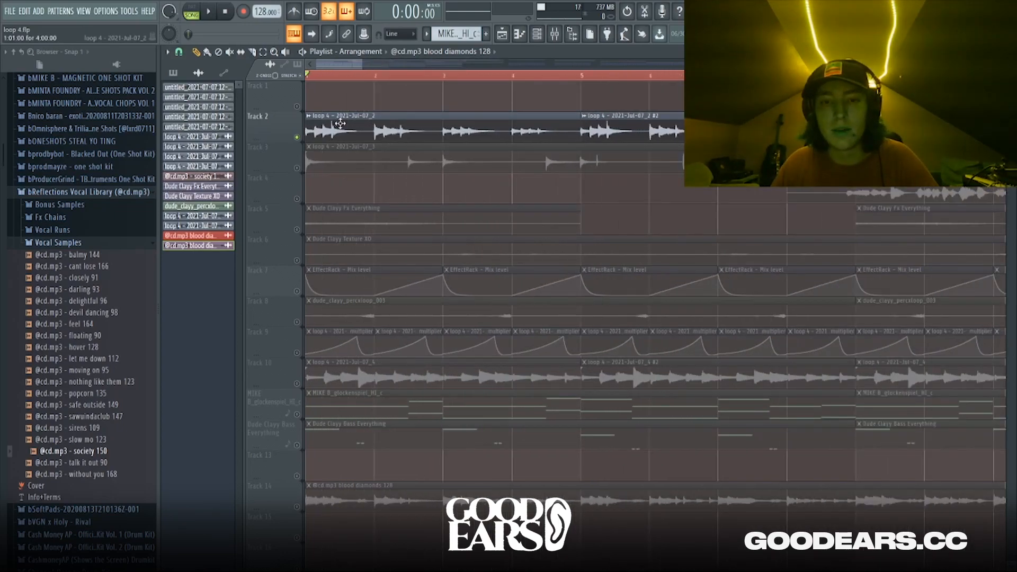
scroll(642, 121, "down", 2)
double_click(439, 121)
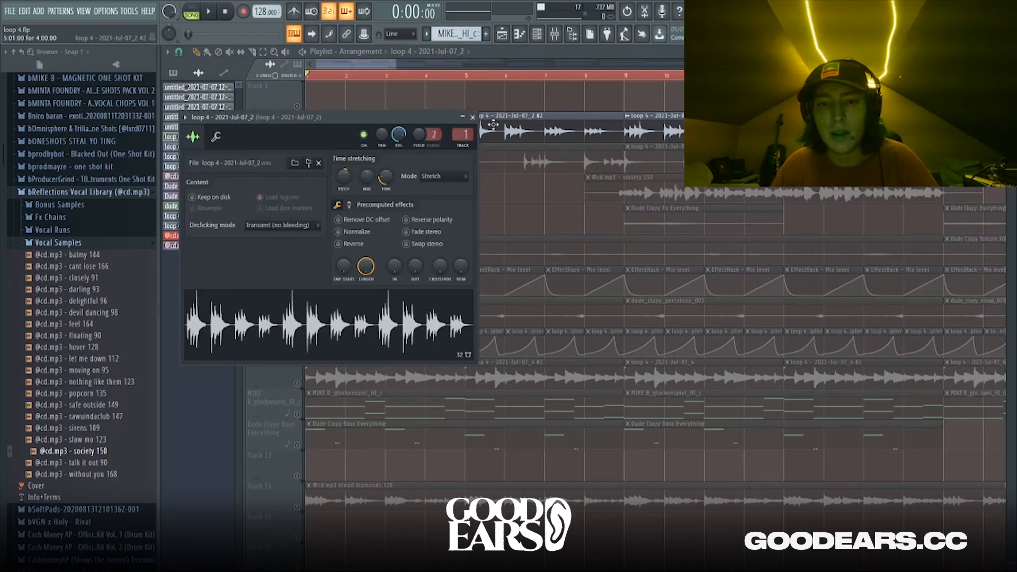
left_click_drag(438, 117, 445, 227)
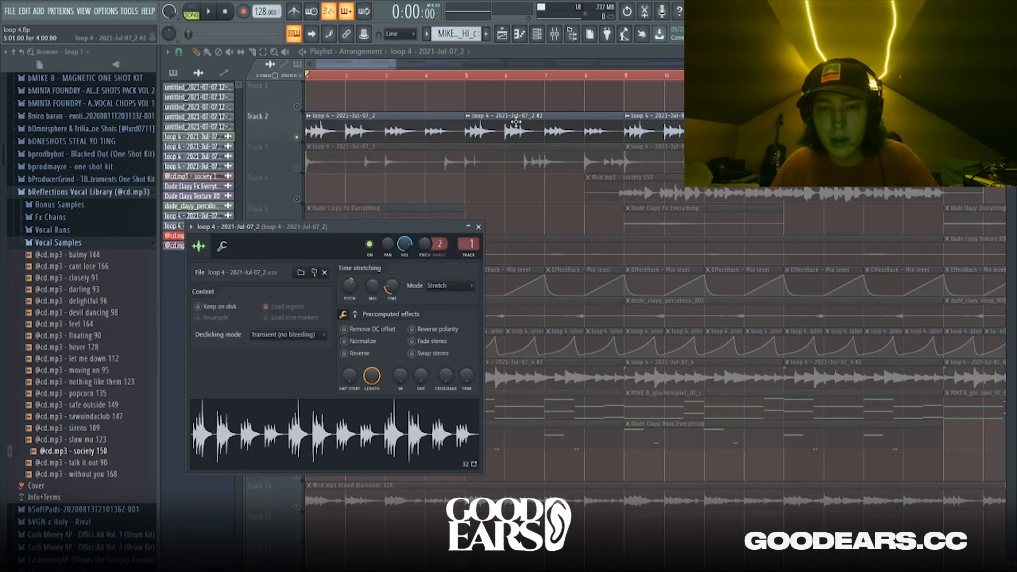
key("space")
key("space")
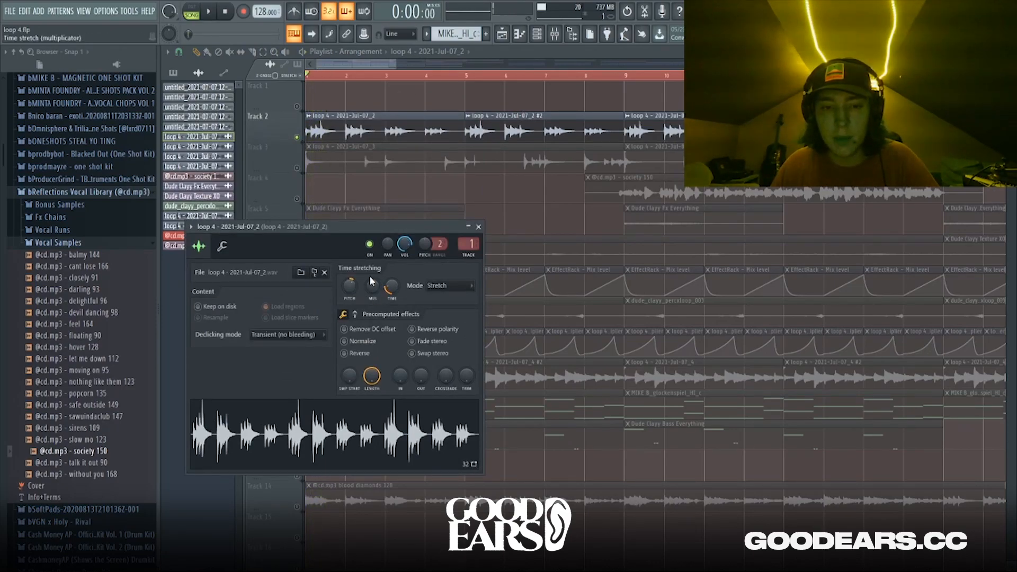
double_click(501, 125)
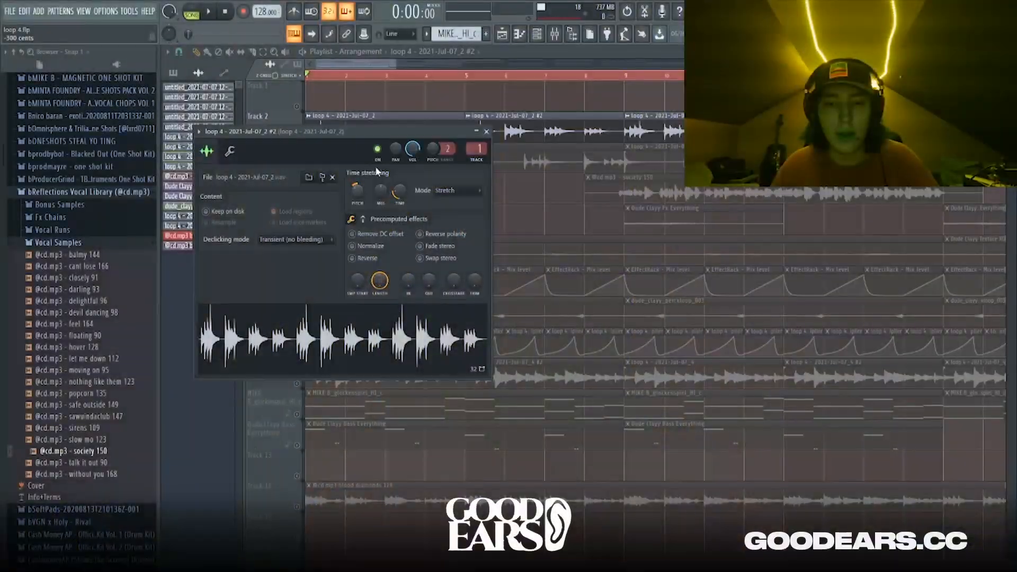
key("Escape")
Step: Play back the soloed loop clips on Track 2
scroll(452, 94, "down", 3)
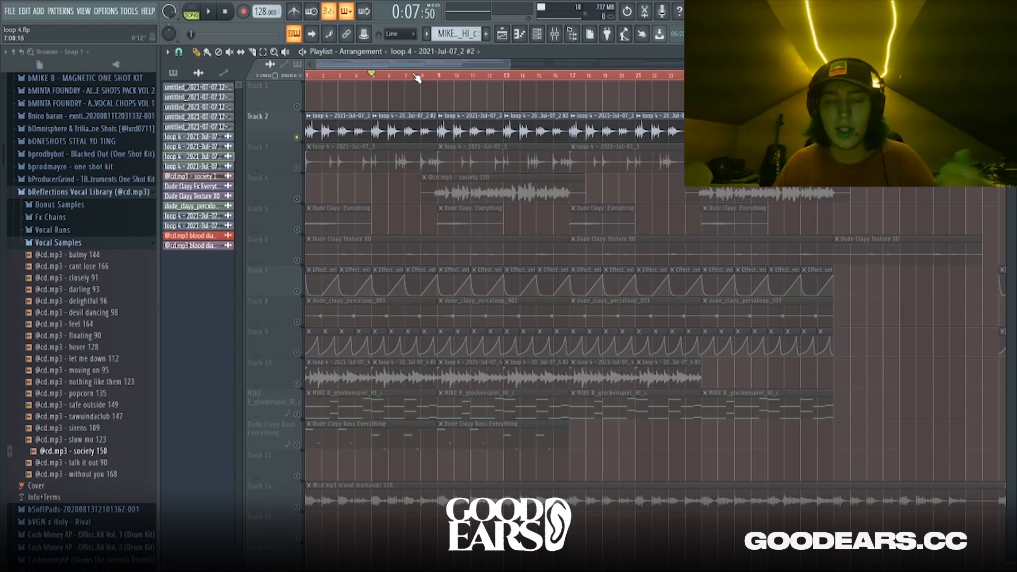
left_click_drag(376, 76, 307, 76)
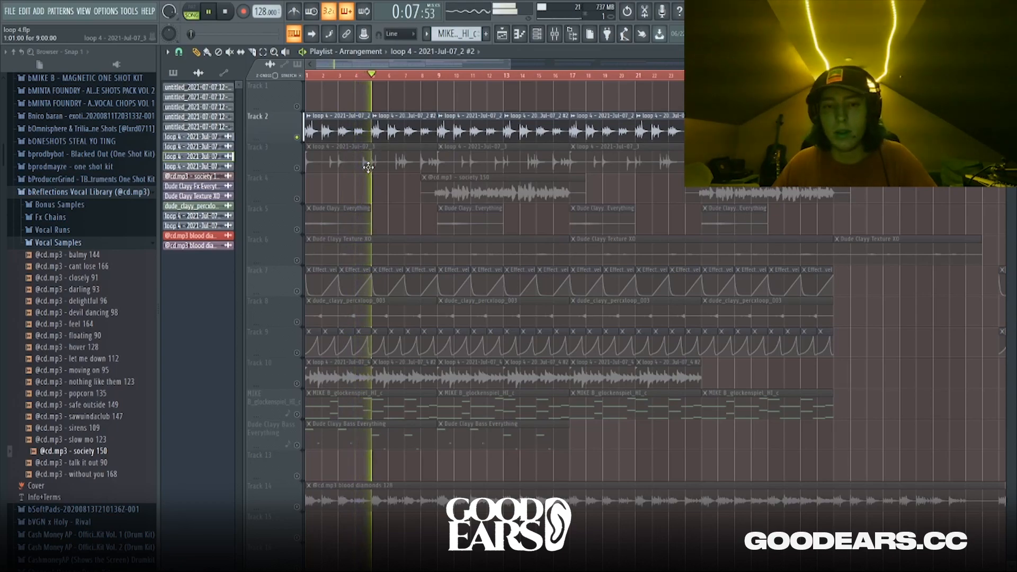
key("space")
Step: View insert 1's Parametric EQ 2 in the mixer, and audition its ValhallaFreqEcho with Mix at 100% before lowering it to 32.4%
key("F9")
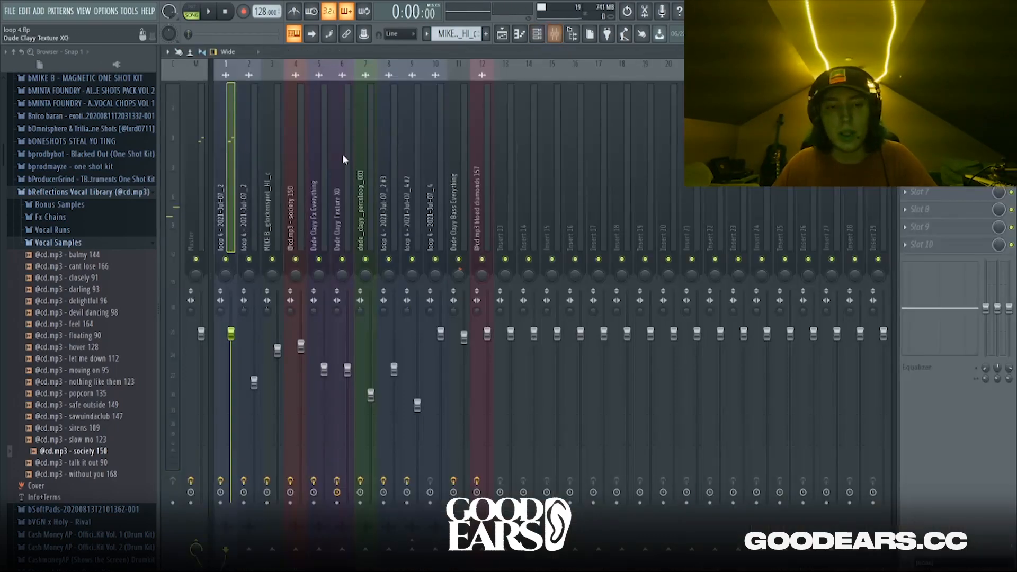
left_click(935, 87)
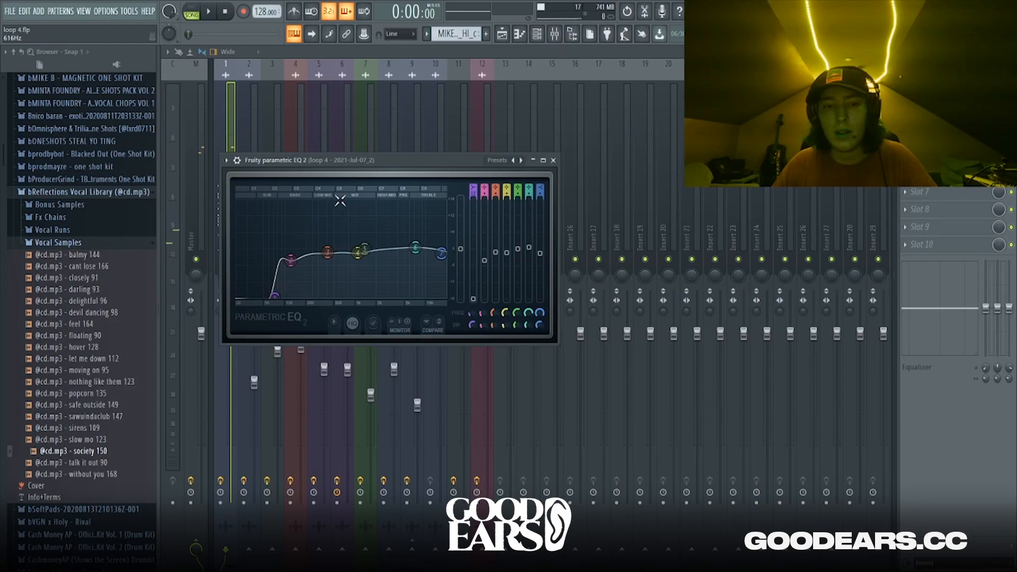
left_click(935, 105)
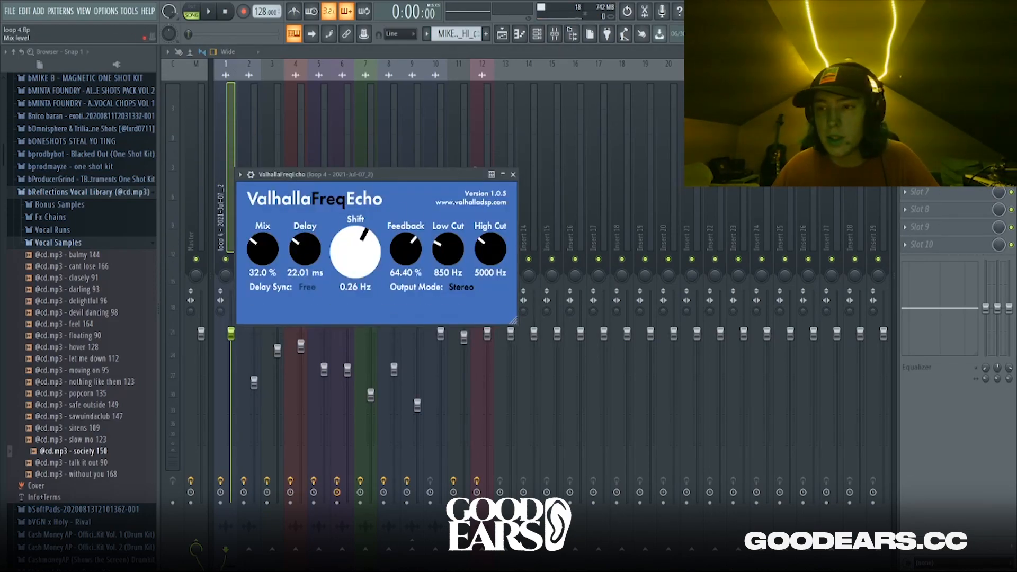
key("space")
left_click_drag(263, 250, 262, 103)
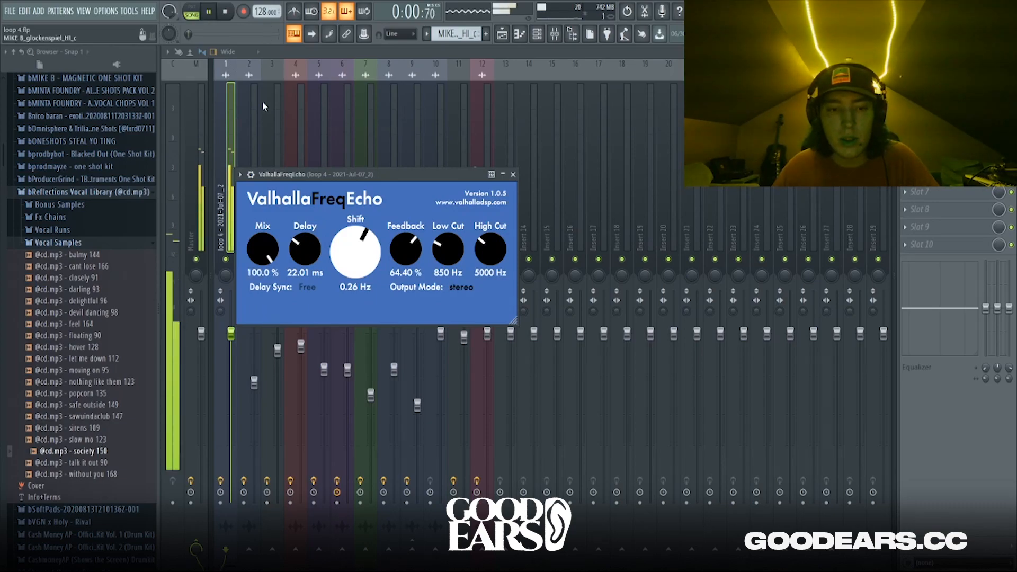
left_click_drag(256, 232, 256, 328)
key("space")
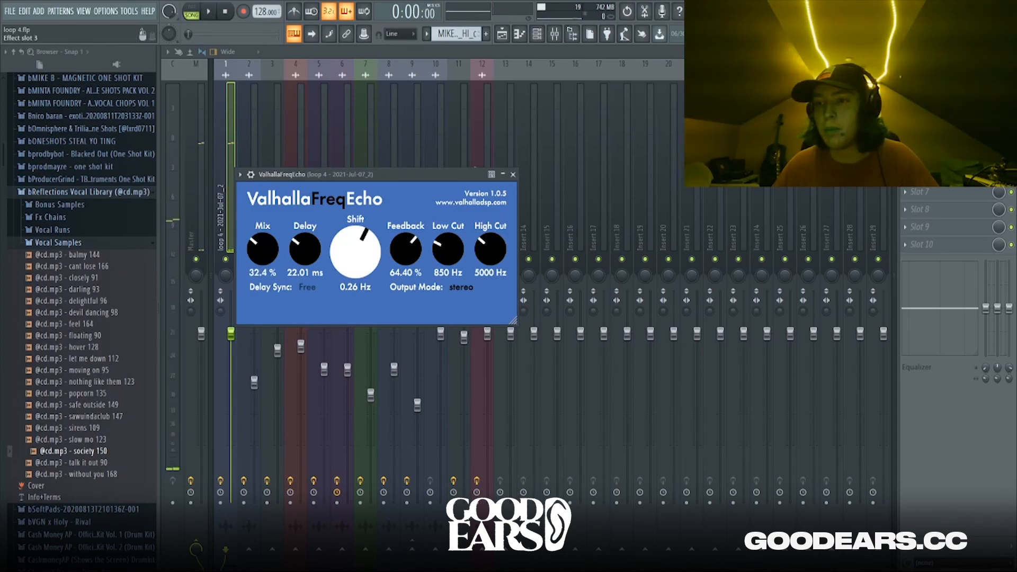
Step: Open ValhallaSpaceModulator on insert 1 and audition its Mix control during playback, leaving it at 20.4%
left_click(942, 122)
left_click_drag(562, 217, 501, 160)
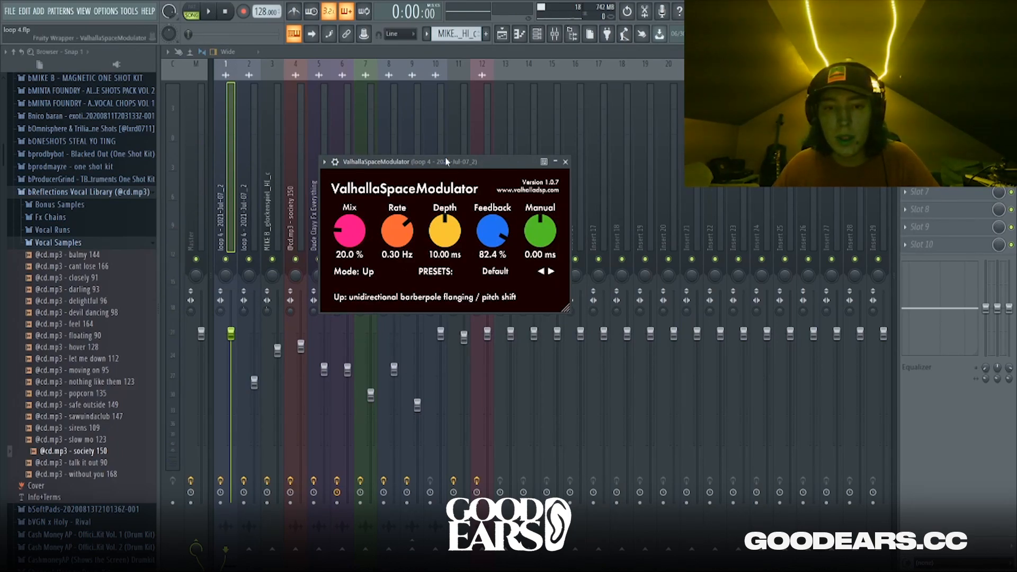
key("space")
left_click_drag(351, 237, 347, 258)
key("space")
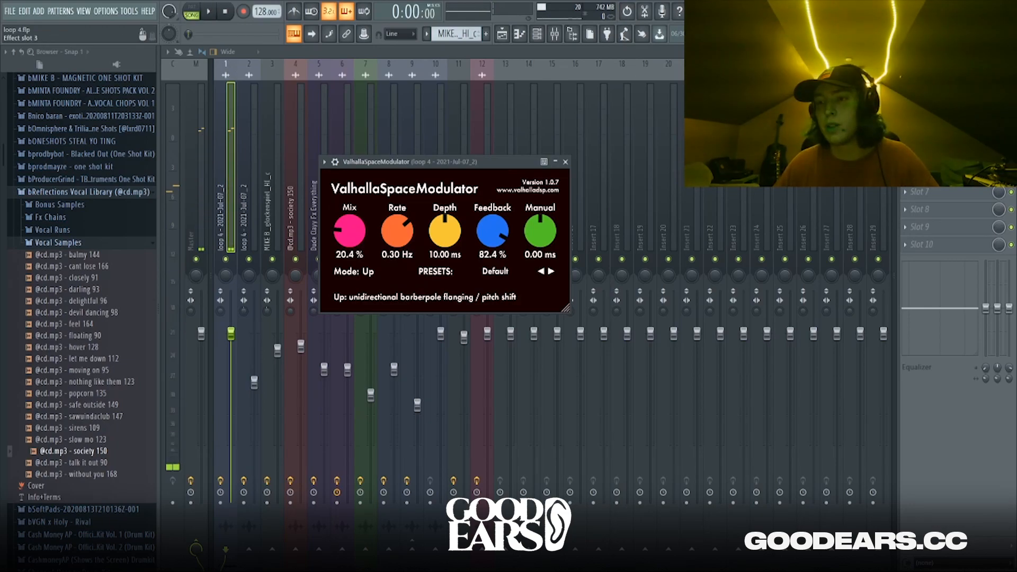
Step: Open ValhallaVintageVerb on insert 1 and examine its Ambience reverb settings
left_click(927, 157)
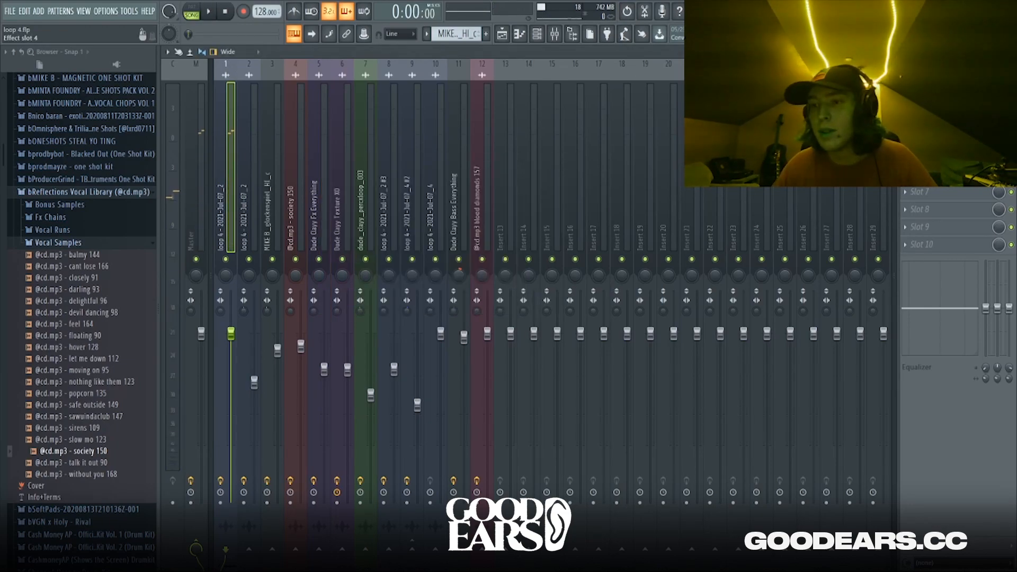
left_click(926, 175)
left_click_drag(442, 204, 415, 189)
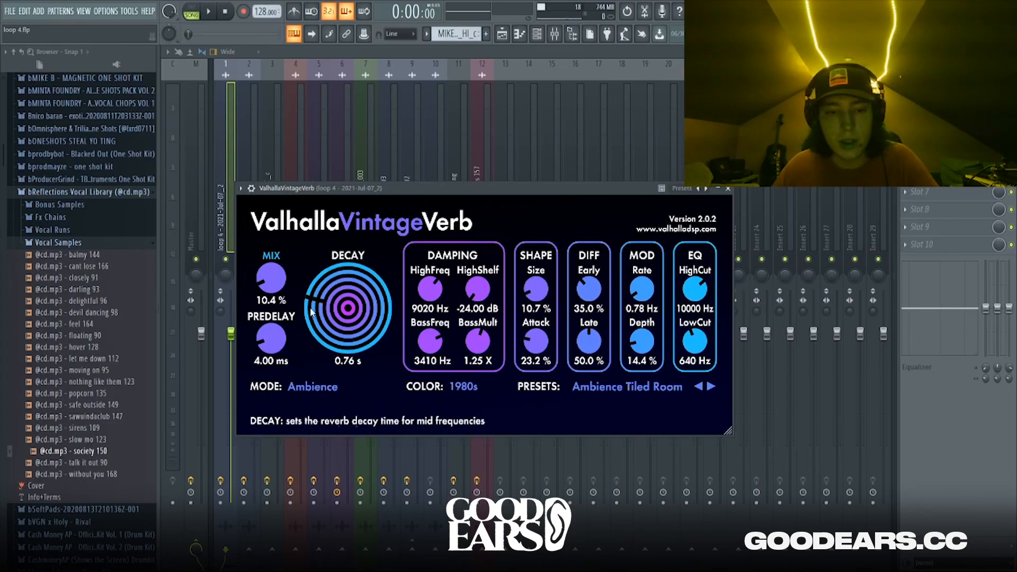
left_click_drag(247, 192, 350, 238)
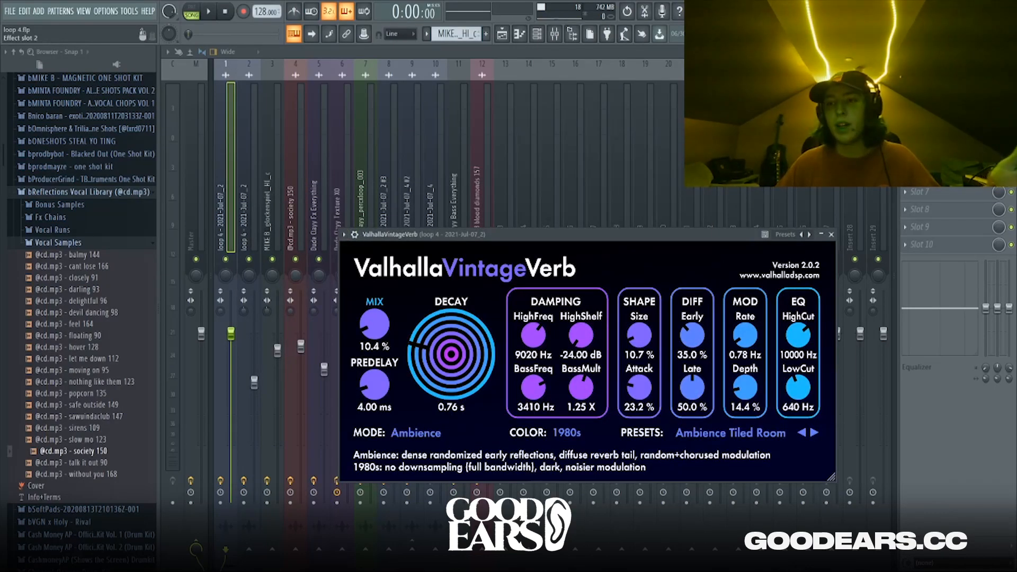
Step: Reopen the ValhallaFreqEcho on insert 1, audition it with Mix at 100%, and undo the Mix change
left_click(927, 122)
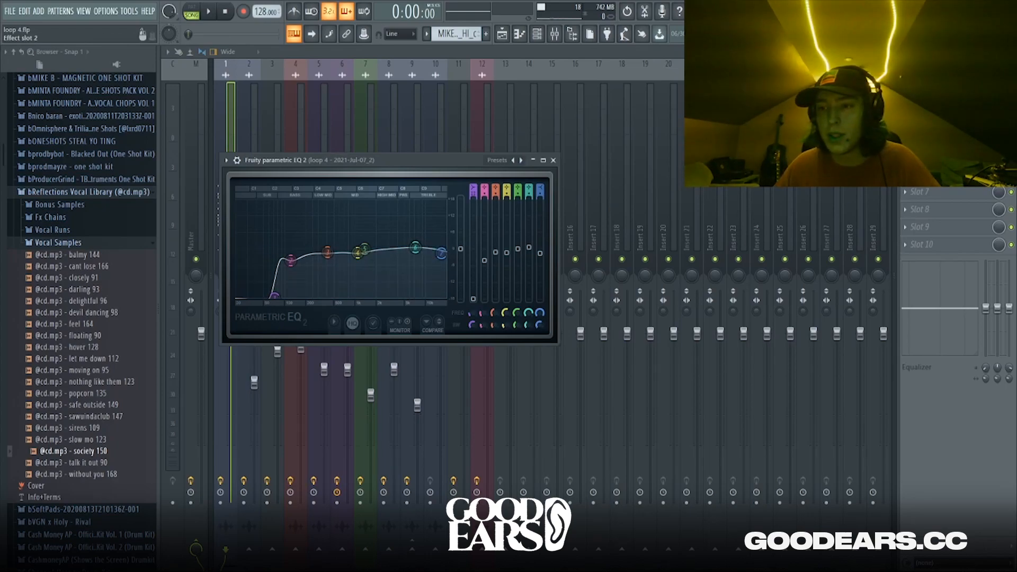
left_click(937, 104)
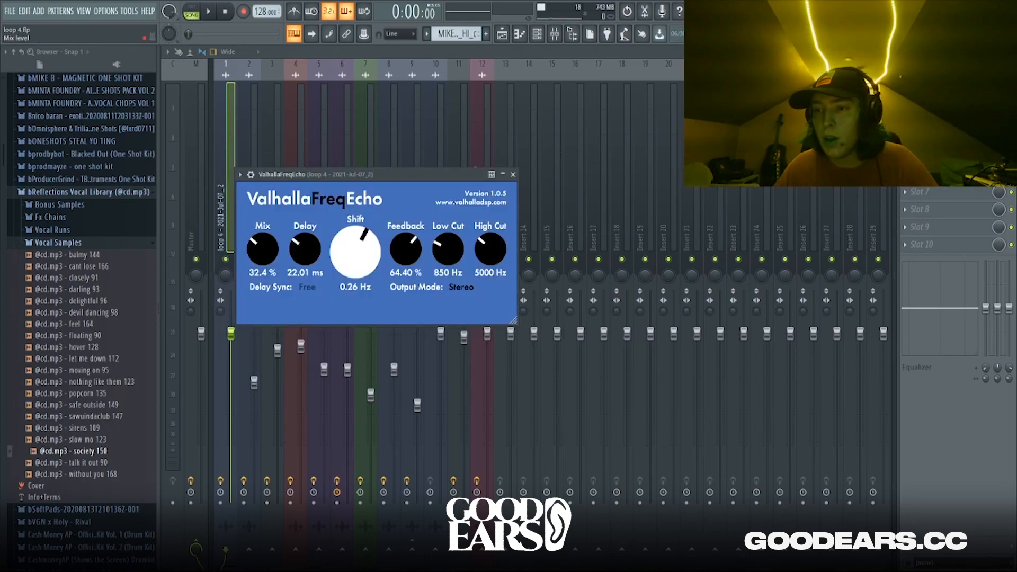
key("space")
left_click_drag(264, 249, 274, 93)
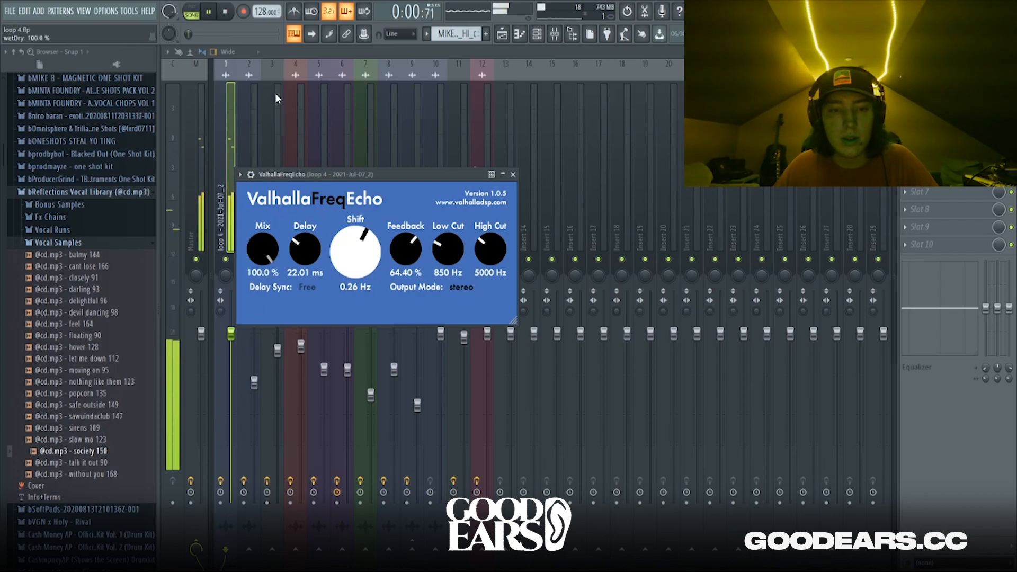
key("ctrl+z")
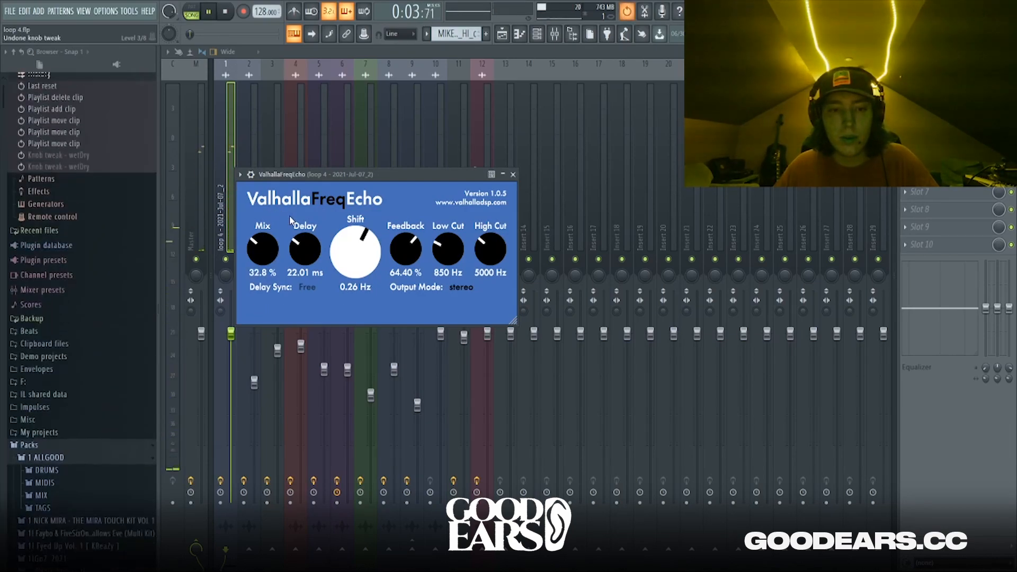
key("space")
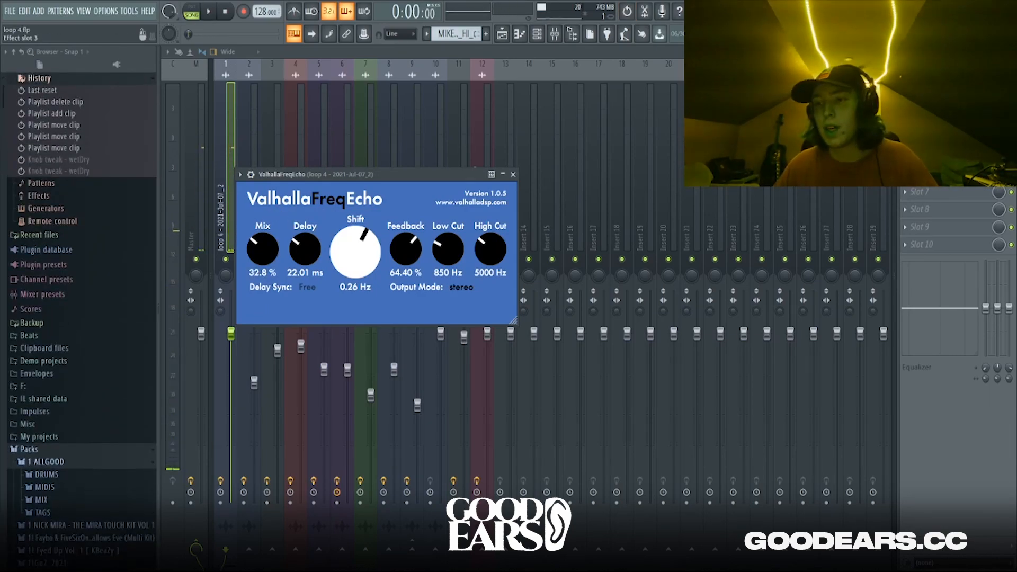
Step: Audition ValhallaSpaceModulator on insert 1 with its Mix raised, and undo the Mix change
left_click(937, 121)
key("space")
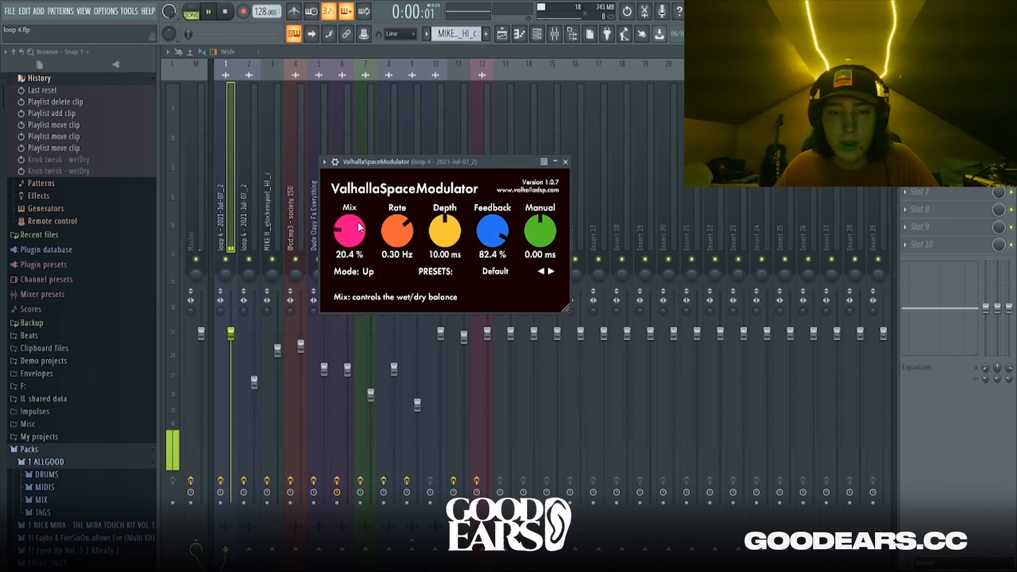
left_click_drag(349, 231, 351, 123)
key("ctrl+z")
key("space")
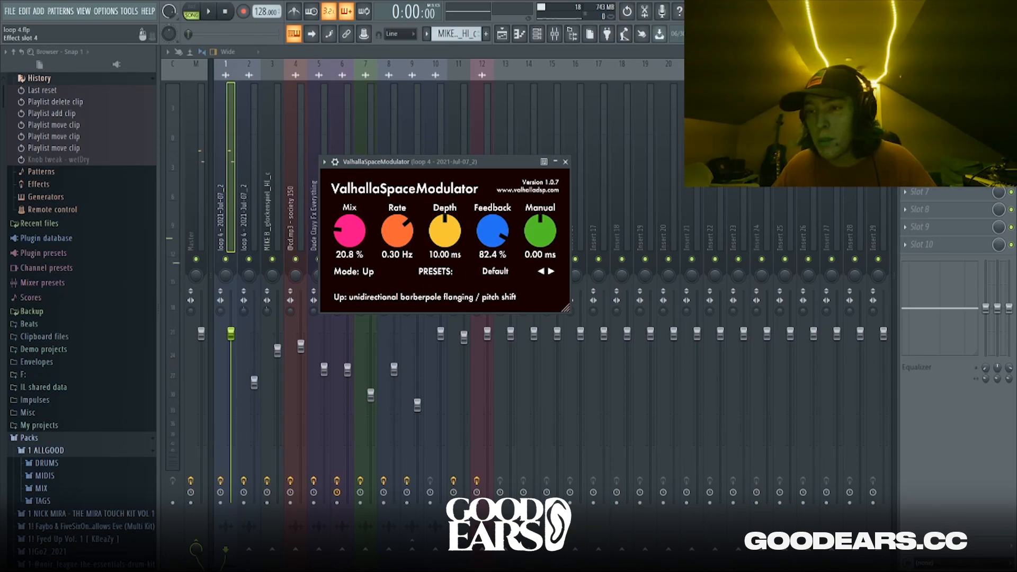
Step: Bring up ValhallaVintageVerb on insert 1 again and move its window so all its settings can be examined
left_click(934, 140)
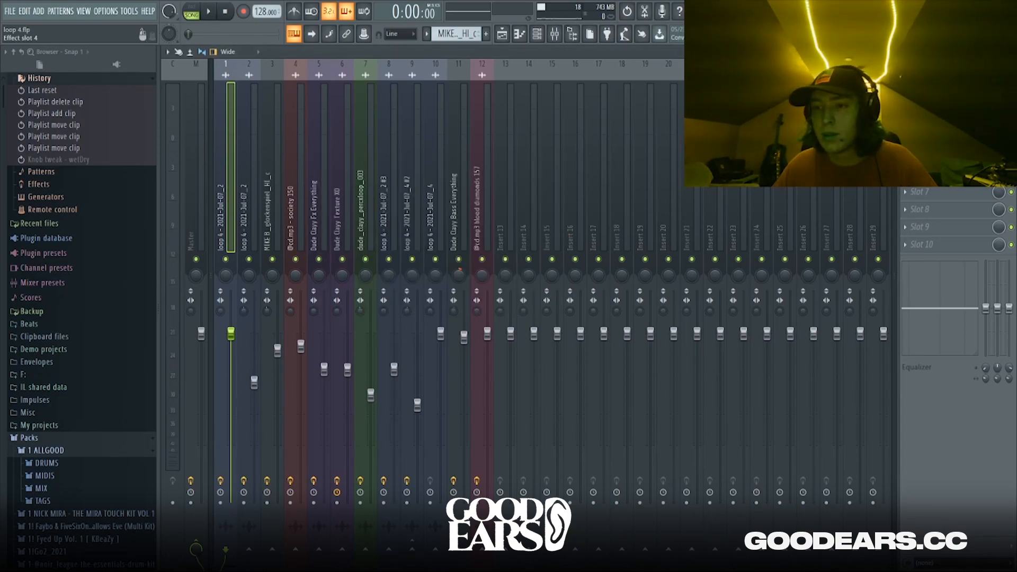
left_click_drag(571, 238, 515, 164)
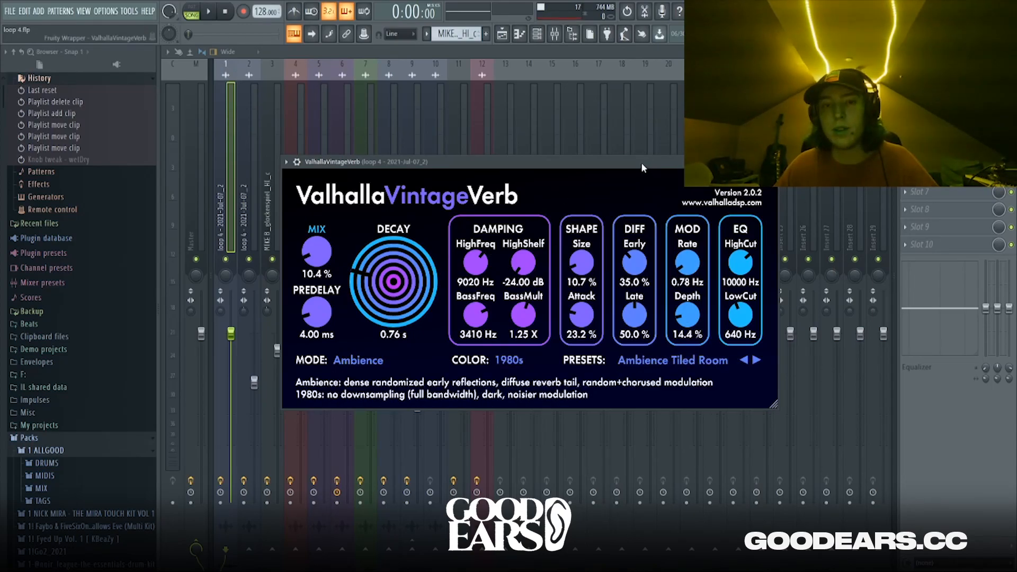
left_click_drag(640, 162, 555, 129)
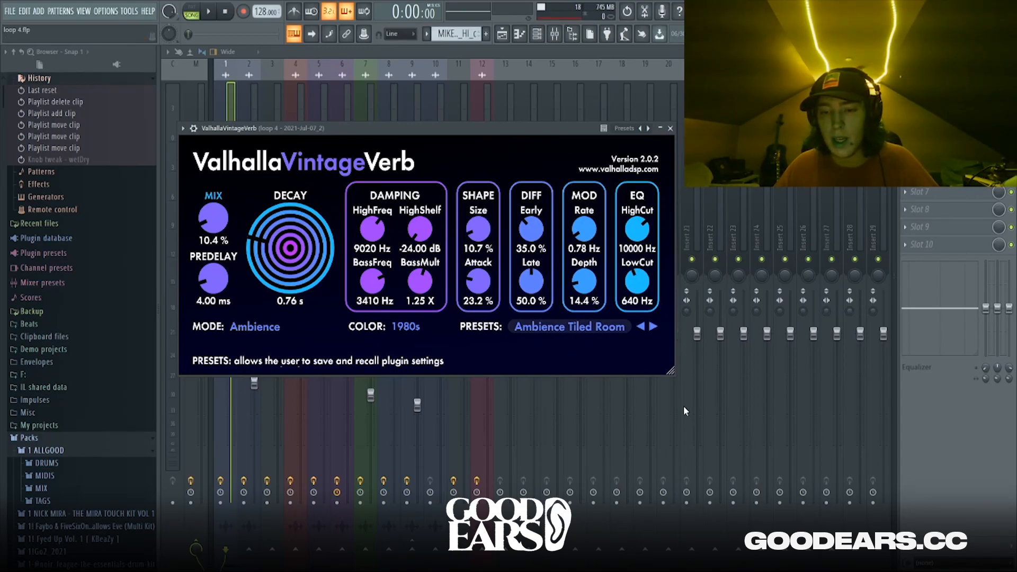
Step: Move the reverb window aside, select mixer insert 2, then solo Track 3 in the playlist, saving the project and starting playback
left_click_drag(526, 132, 684, 212)
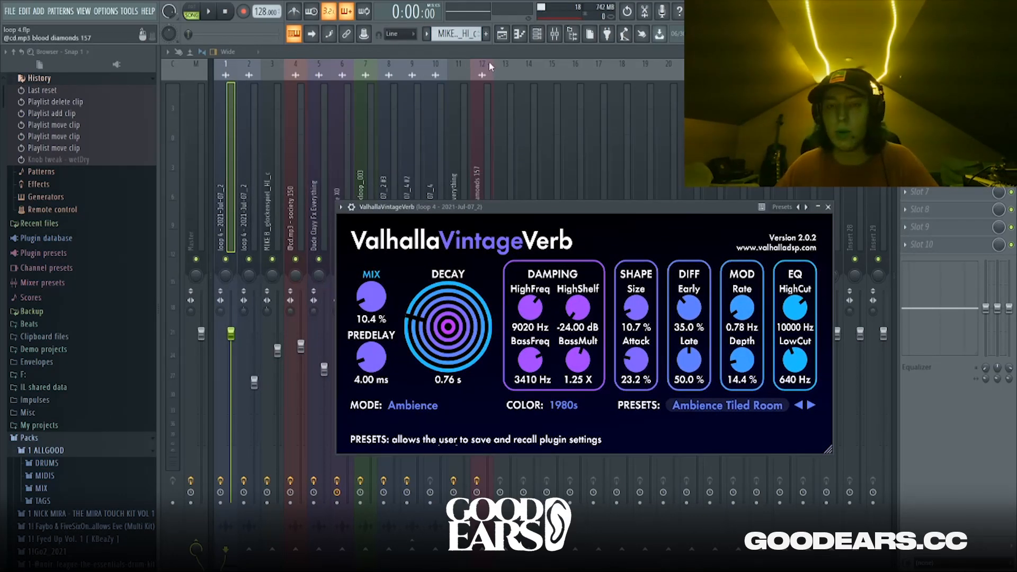
left_click(251, 185)
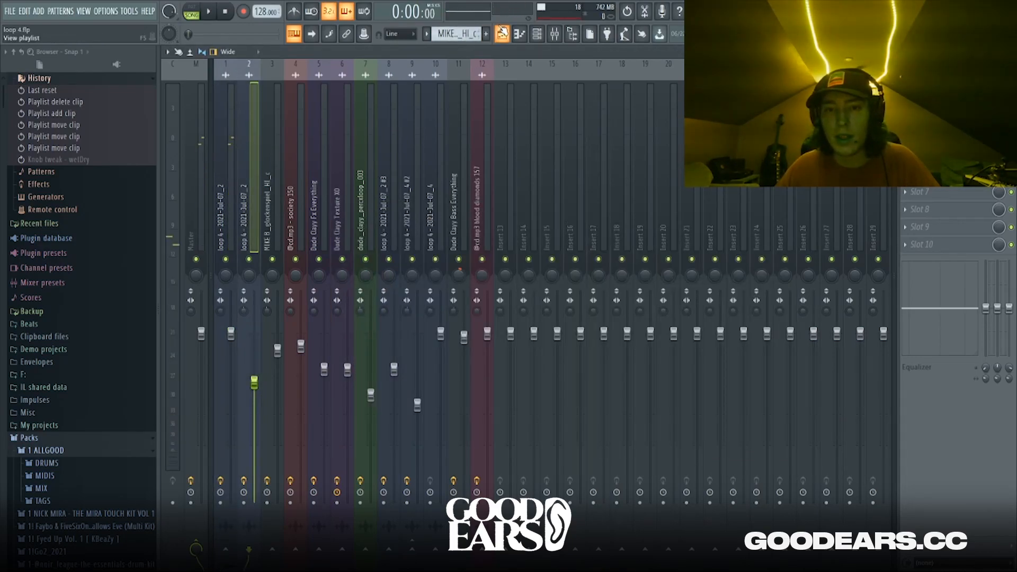
left_click(501, 34)
right_click(298, 167)
key("ctrl+s")
key("space")
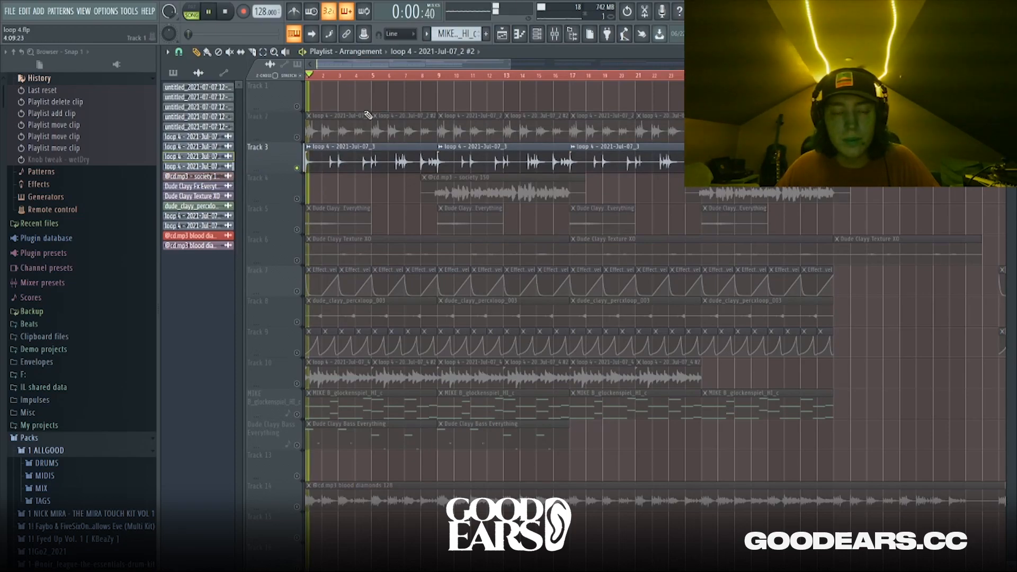
Step: Audition Track 3 with Track 2 briefly enabled alongside it, save the project, and stop playback
left_click(297, 137)
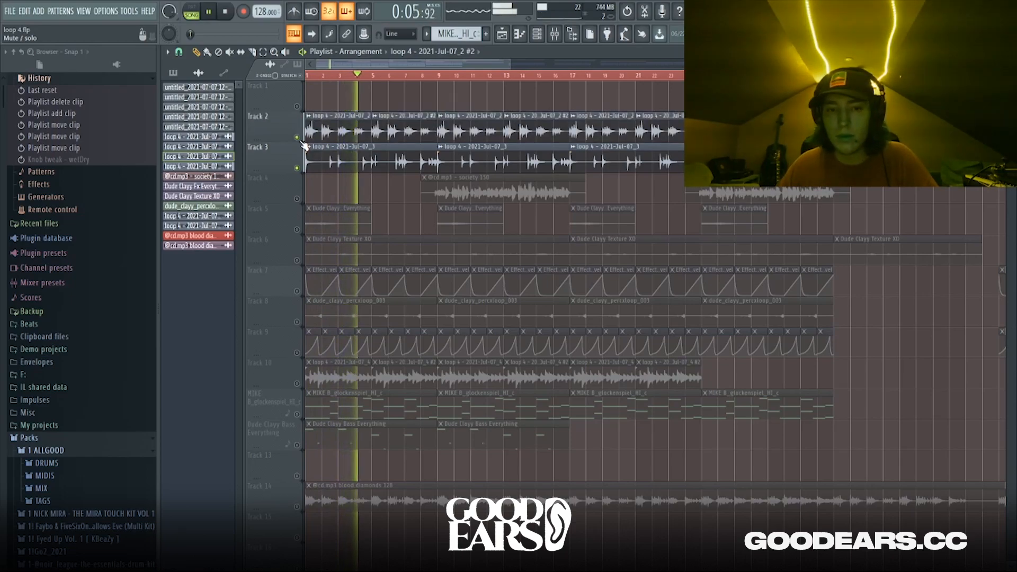
left_click(297, 137)
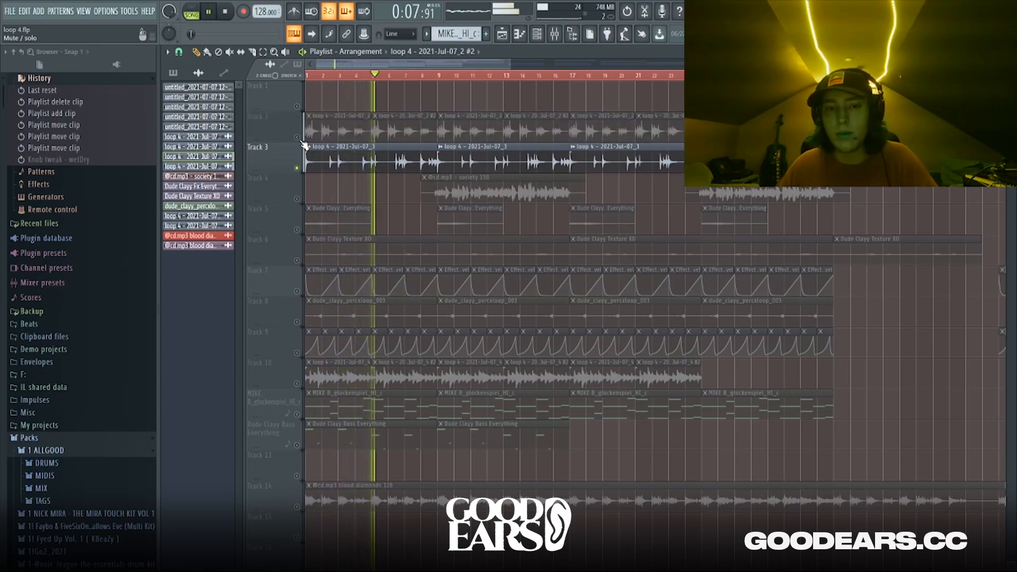
key("ctrl+s")
scroll(384, 205, "up", 4)
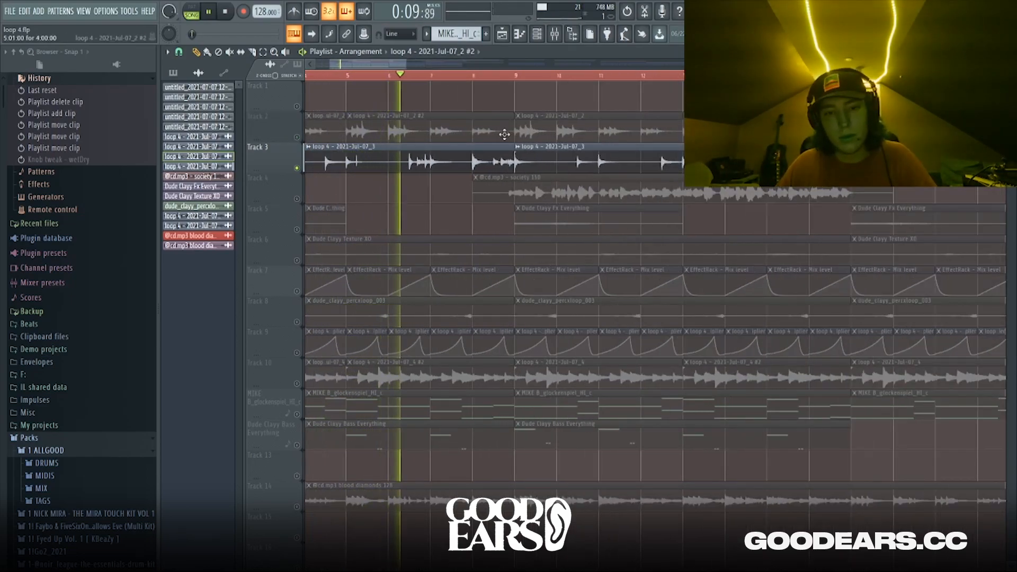
key("space")
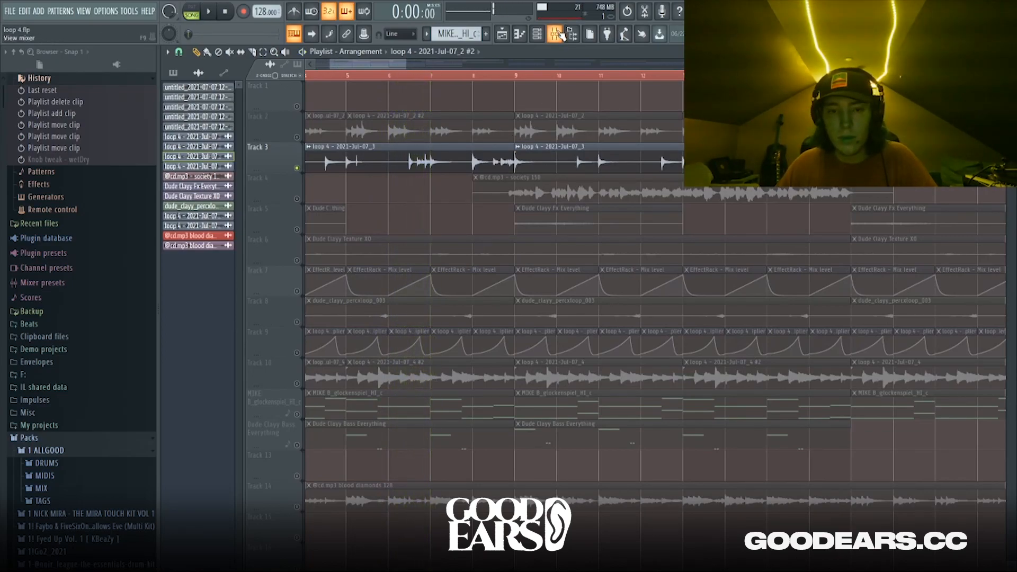
Step: Examine the first three effects on mixer insert 2, including ValhallaFreqEcho and ValhallaSpaceModulator
left_click(555, 34)
left_click(931, 87)
left_click(931, 87)
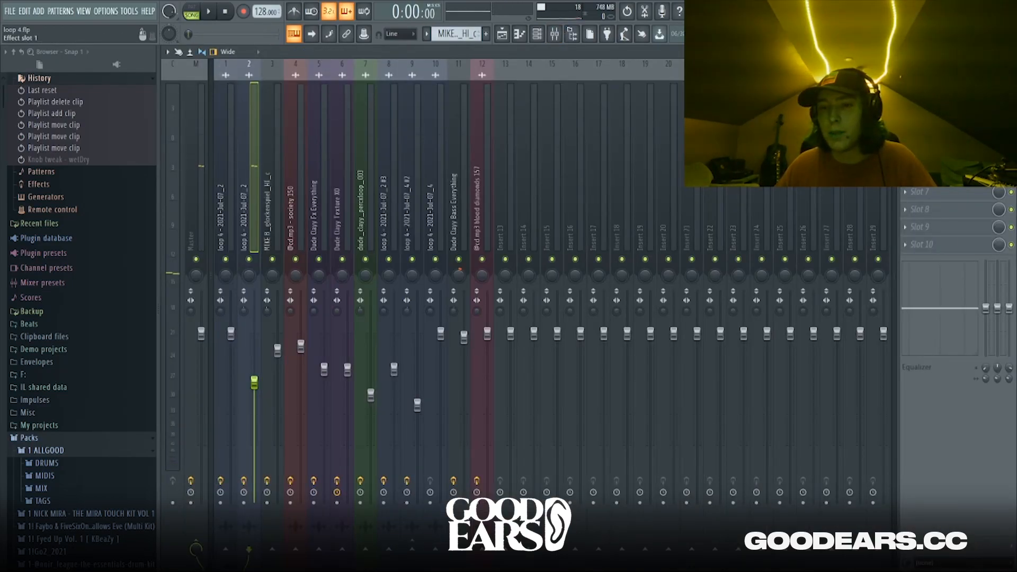
left_click(932, 87)
left_click(932, 104)
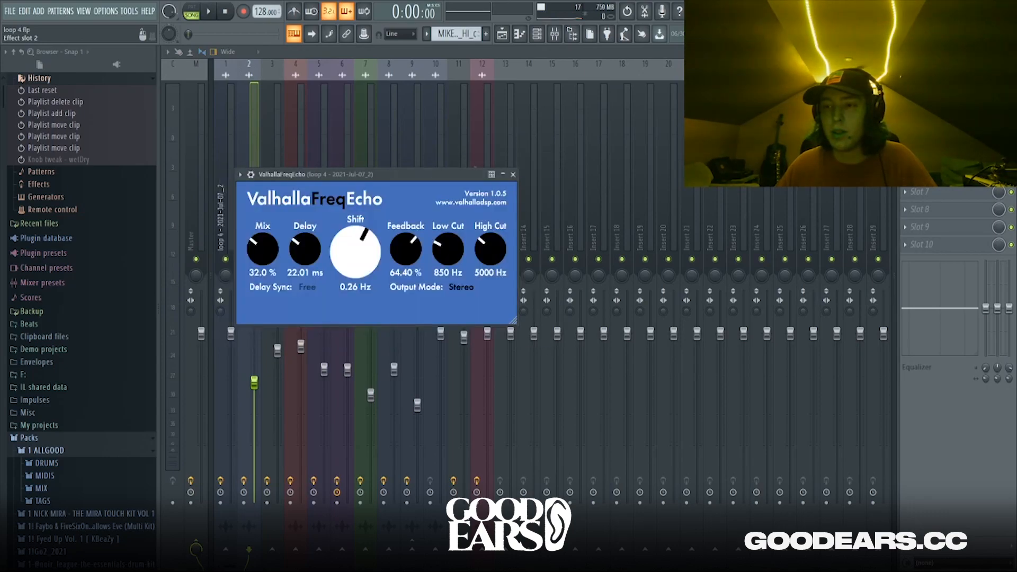
left_click(932, 122)
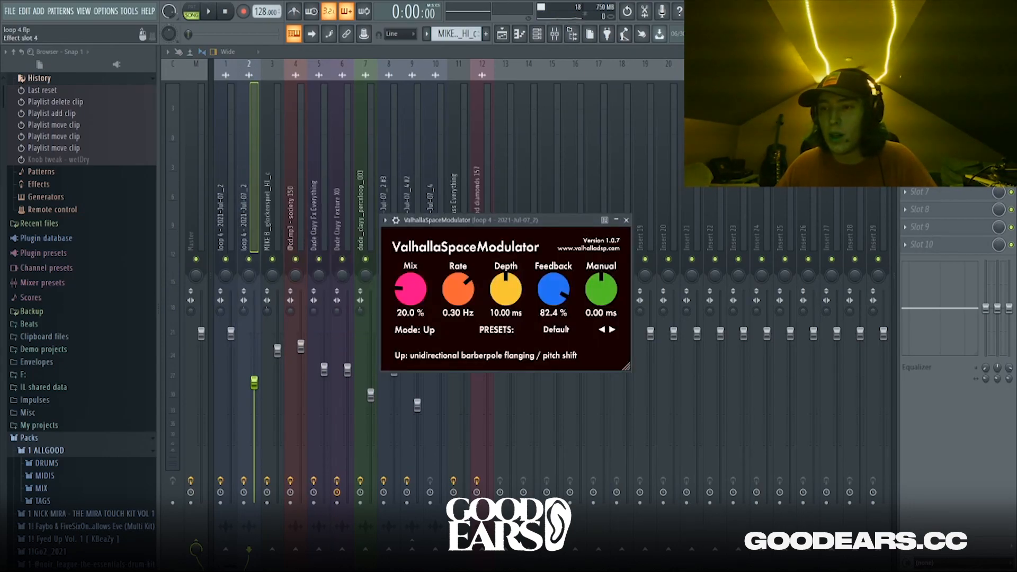
Step: Check insert 1 against insert 2, then examine ValhallaDelay on insert 2 and audition that insert
left_click(219, 222)
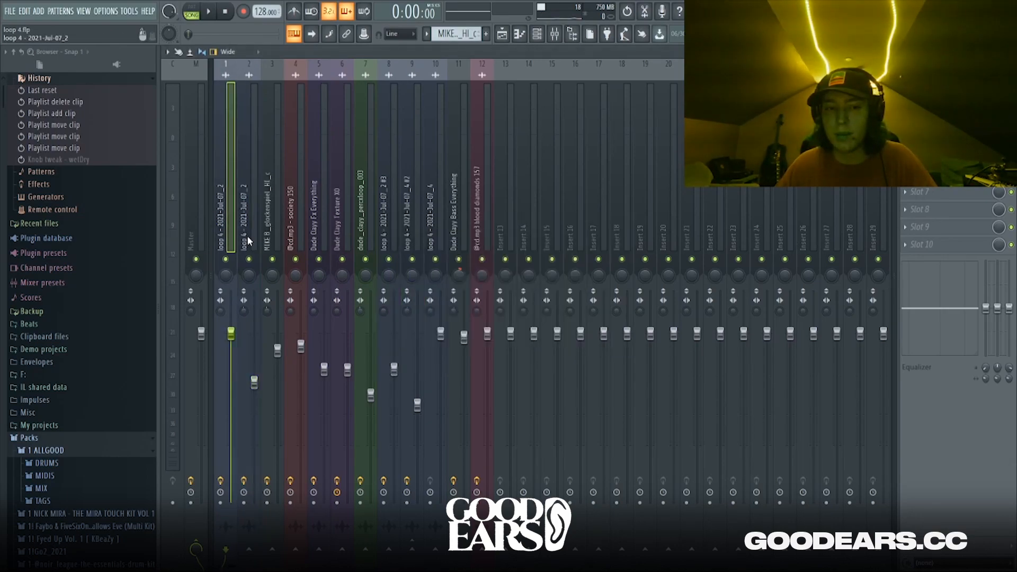
left_click(250, 234)
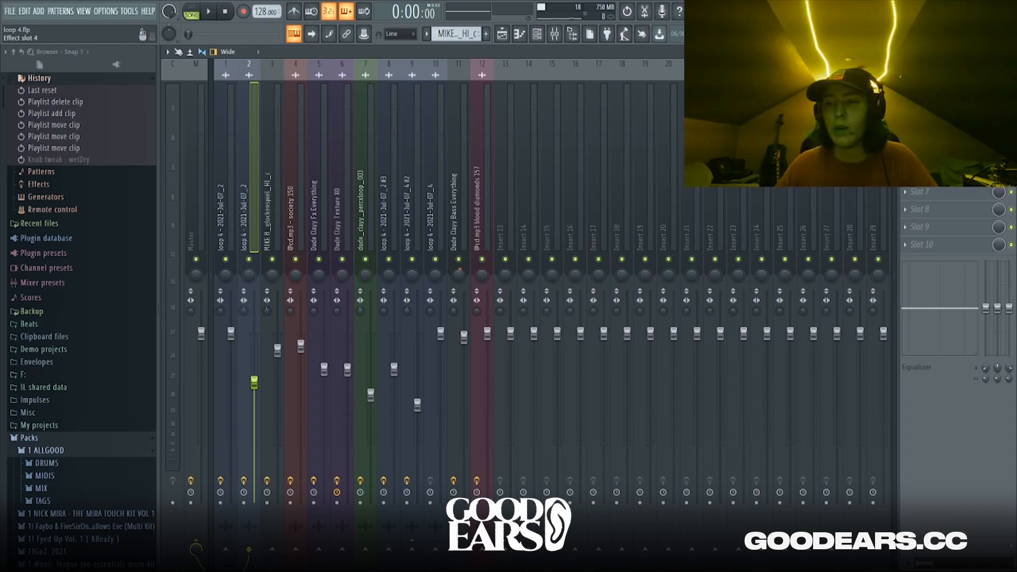
left_click_drag(716, 239, 584, 165)
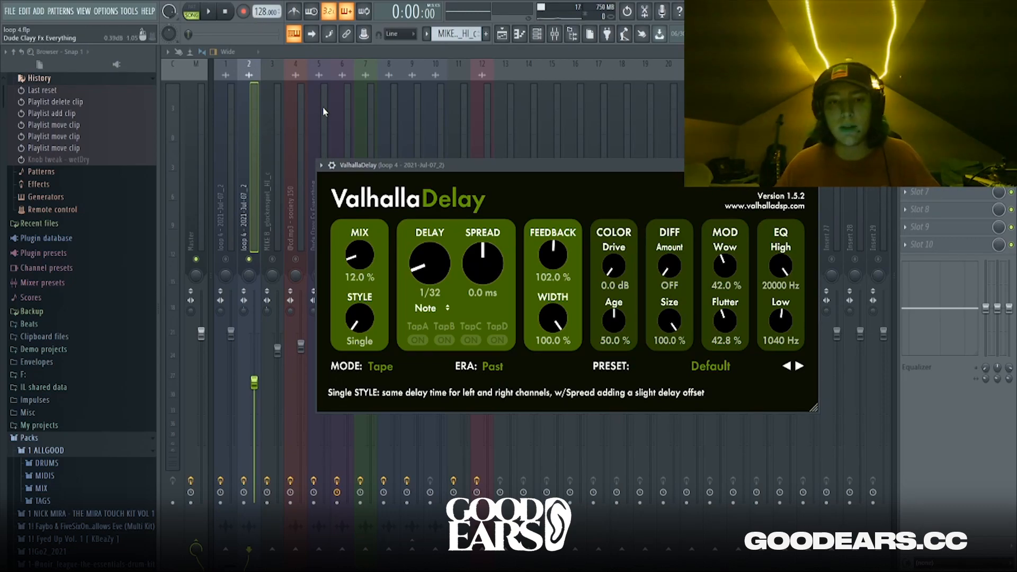
key("space")
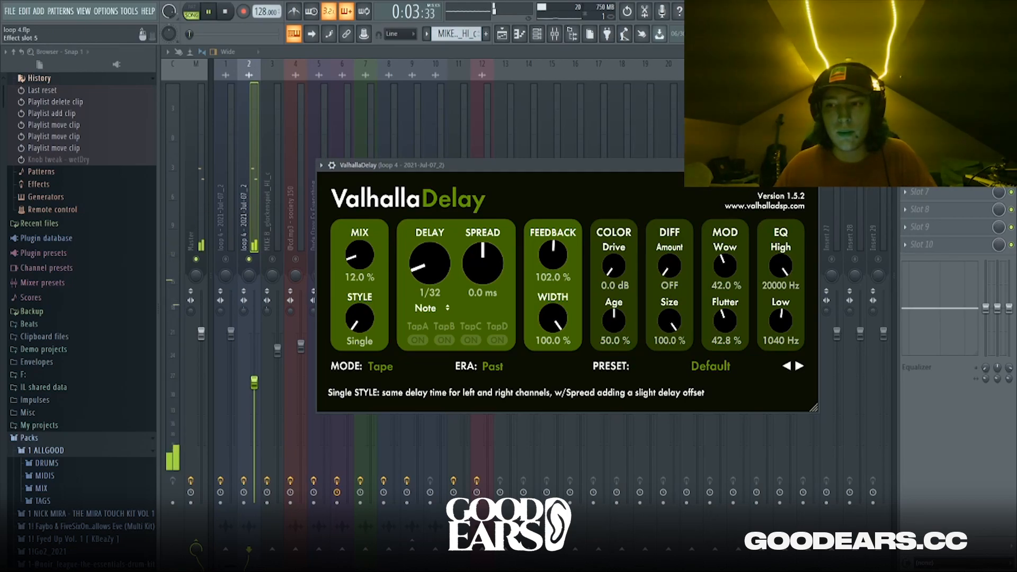
Step: Examine the ValhallaVintageVerb settings on insert 2, close the plugin, and play the loop
left_click(943, 157)
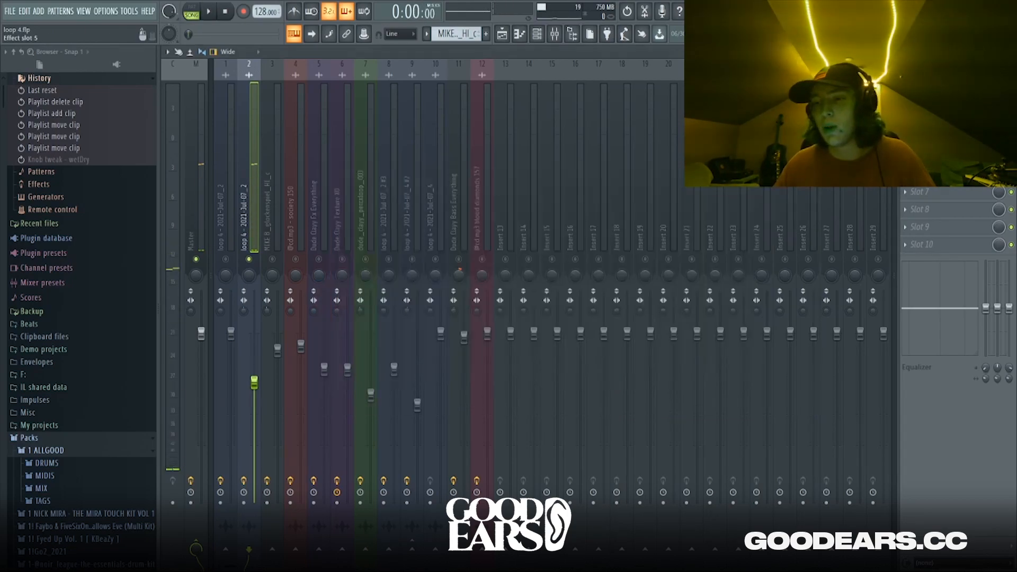
left_click(942, 175)
left_click_drag(408, 205, 450, 159)
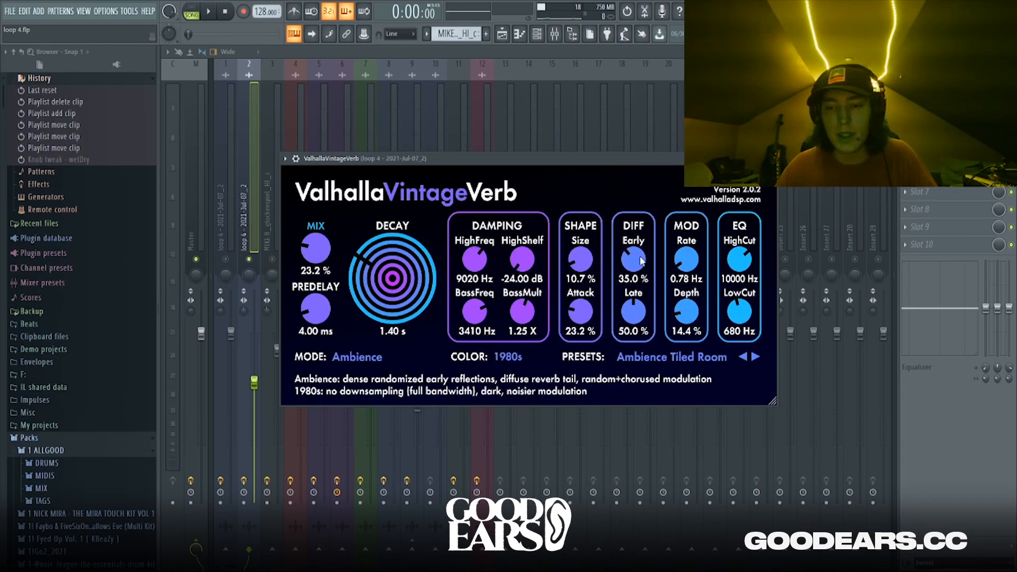
key("Escape")
key("space")
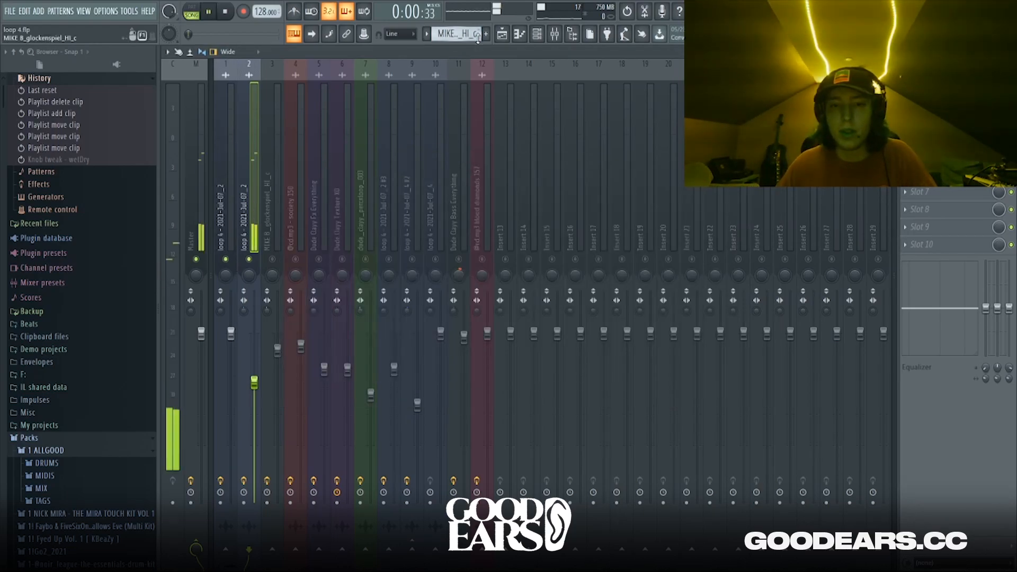
Step: Audition Tracks 2 and 3 together in the playlist and locate the bReflections Vocal Library in the browser
left_click(501, 34)
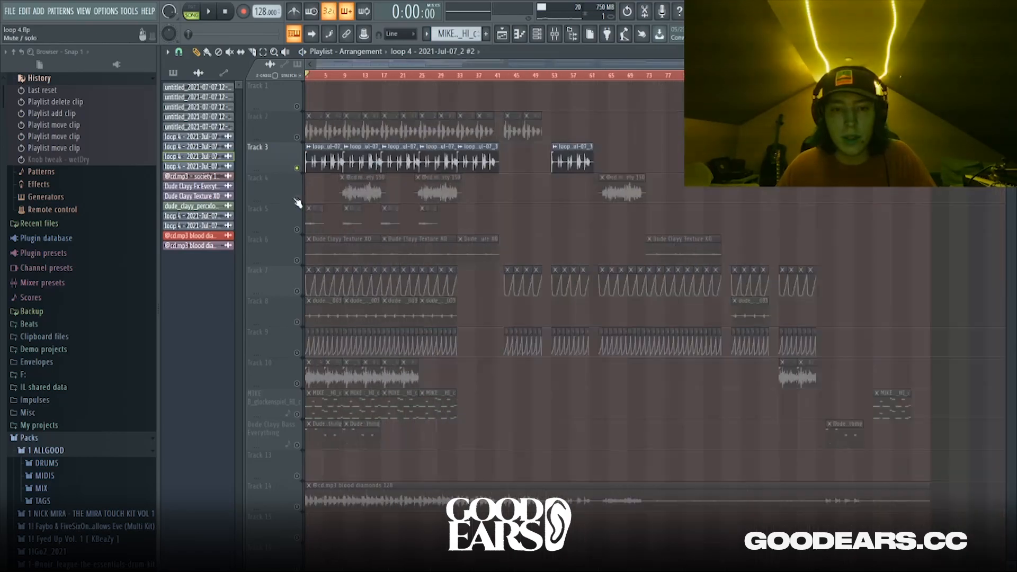
key("space")
scroll(318, 207, "down", 3)
scroll(90, 351, "down", 2)
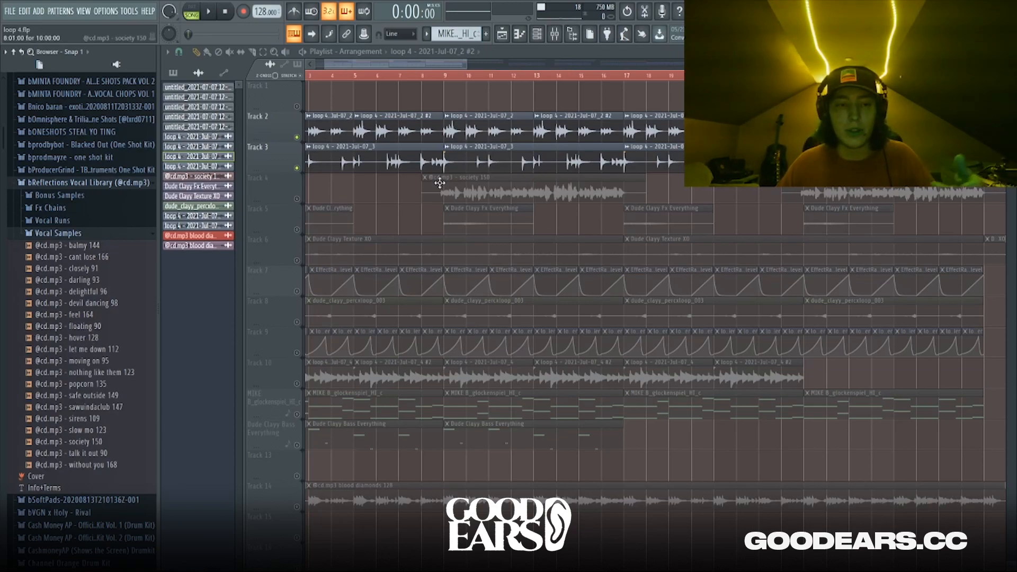
Step: Look through the vocal library's Vocal Runs, Fx Chains and Bonus Samples folders, and collapse Fx Chains and Vocal Samples
left_click(55, 221)
left_click(59, 220)
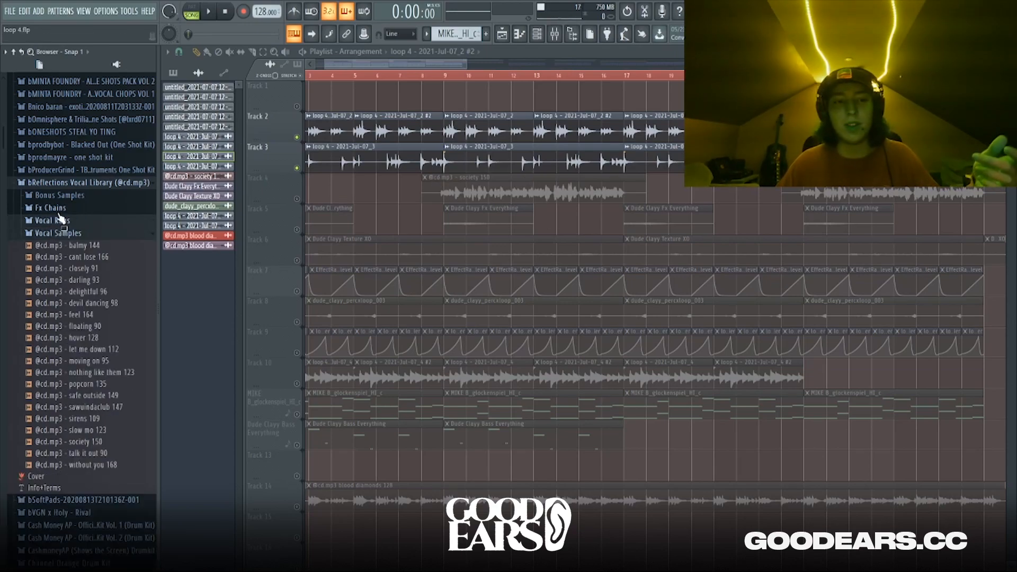
left_click(58, 208)
scroll(61, 257, "down", 3)
scroll(59, 202, "up", 2)
scroll(60, 204, "up", 3)
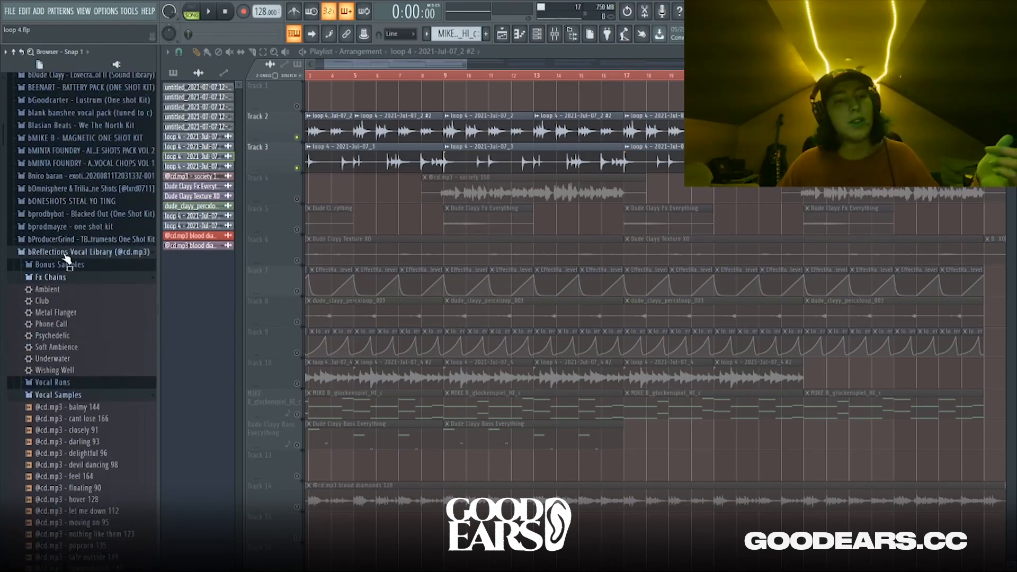
left_click(68, 266)
left_click(70, 266)
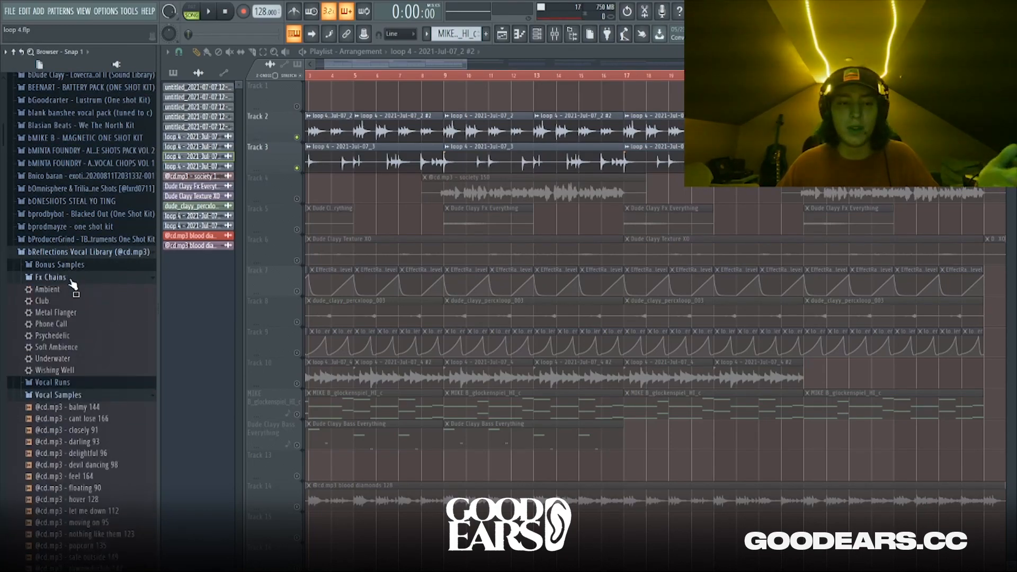
left_click(71, 279)
left_click(70, 302)
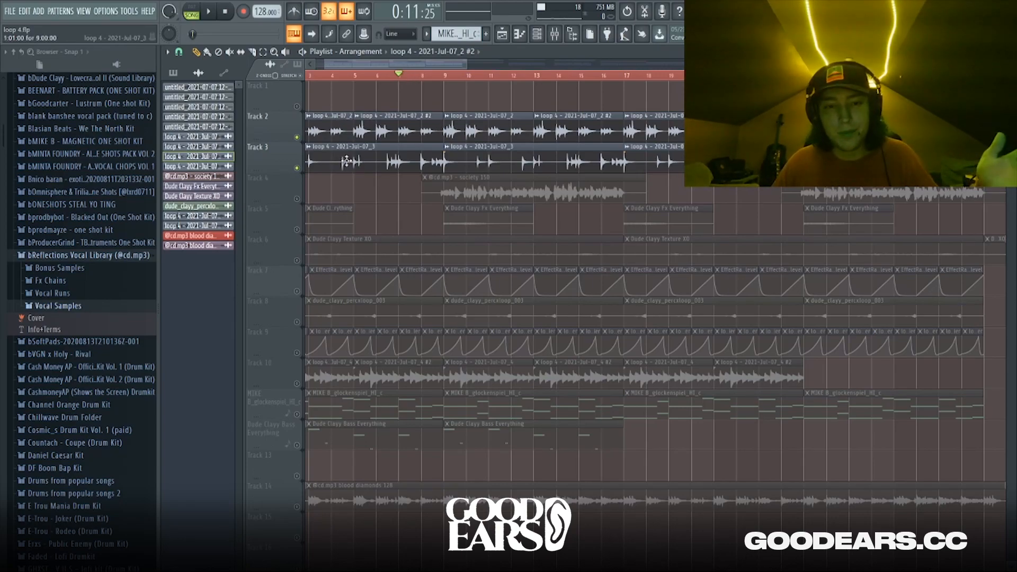
Step: Enable Track 4 in the playlist and preview several samples from the library's Vocal Runs folder, including VoxRun56 and VoxRun58
left_click(296, 198)
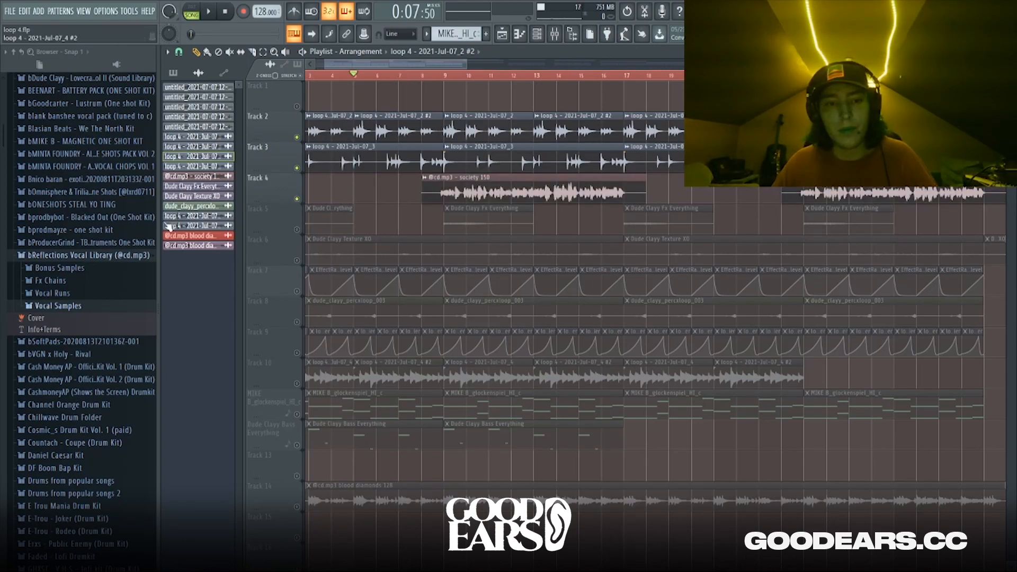
left_click(66, 293)
scroll(72, 281, "down", 10)
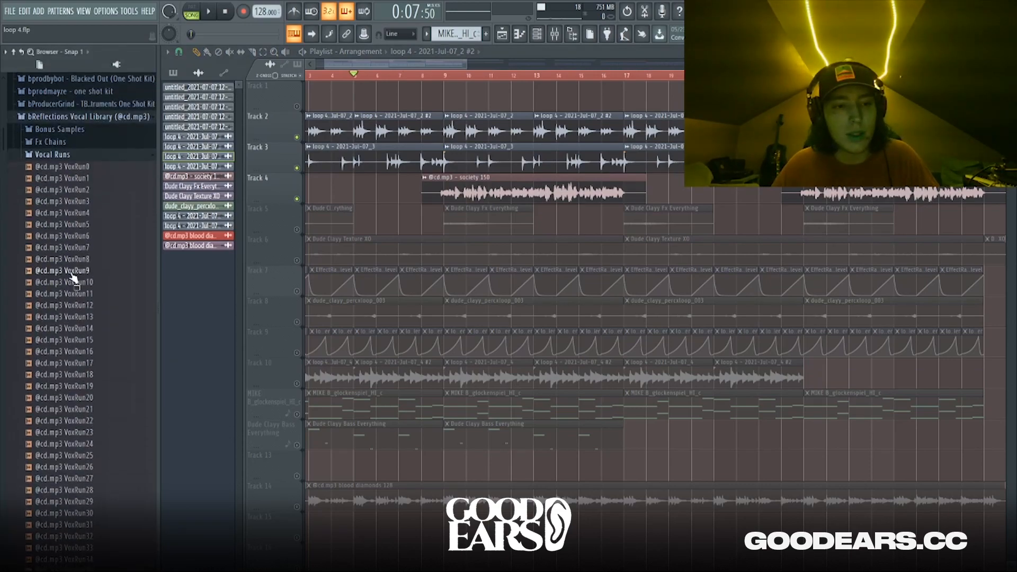
left_click(74, 275)
scroll(73, 276, "down", 6)
left_click(74, 271)
left_click(74, 294)
left_click(74, 351)
left_click(79, 386)
scroll(89, 398, "down", 6)
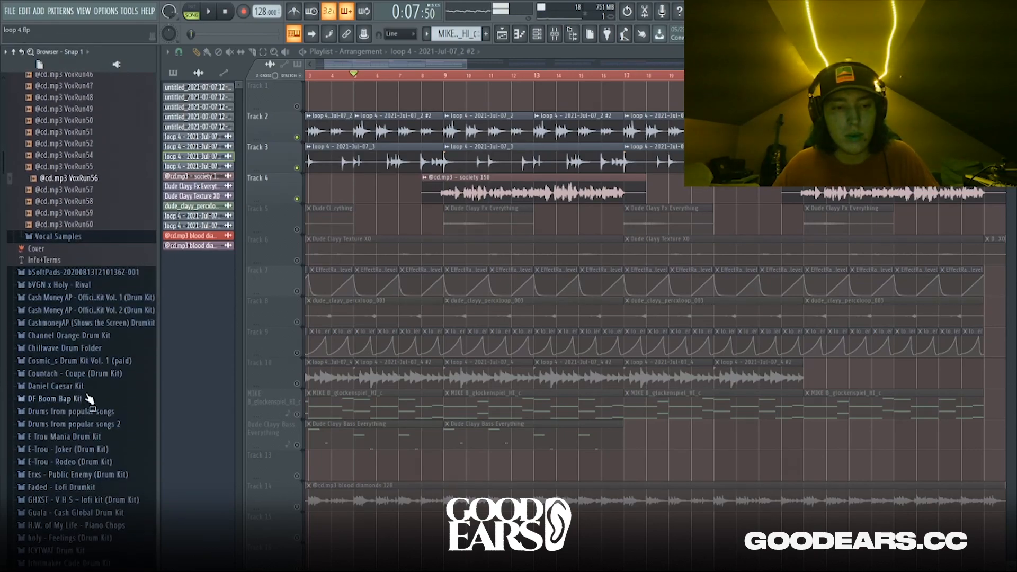
left_click(85, 202)
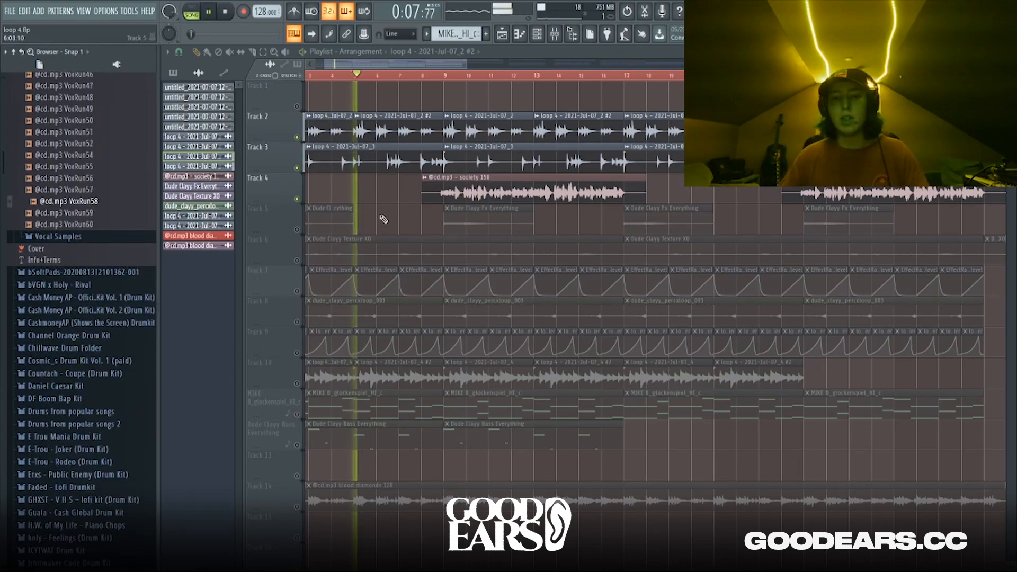
Step: Expand the Vocal Samples folder, save the project, and play the loop with the society 150 vocal on Track 4
scroll(370, 217, "down", 3)
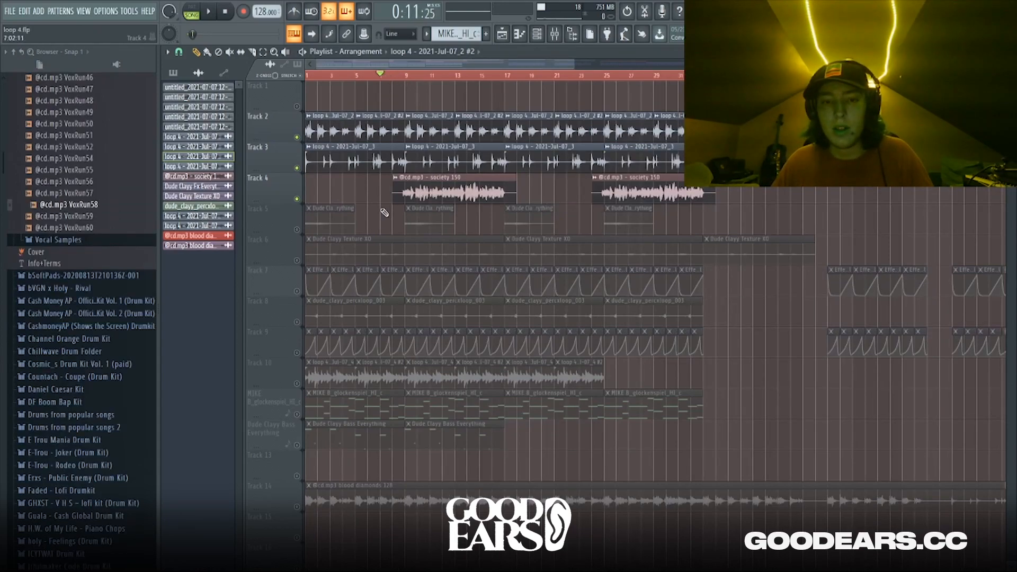
left_click(74, 239)
key("ctrl+s")
key("space")
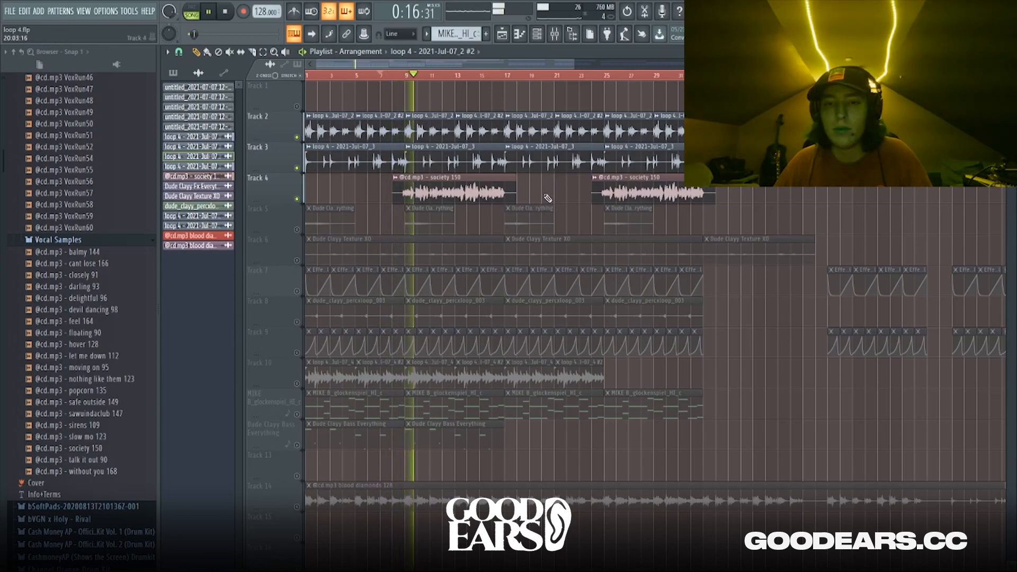
Step: Select the society 150 vocal's mixer insert 4 during playback, stop, and examine its Fruity parametric EQ 2
left_click(560, 38)
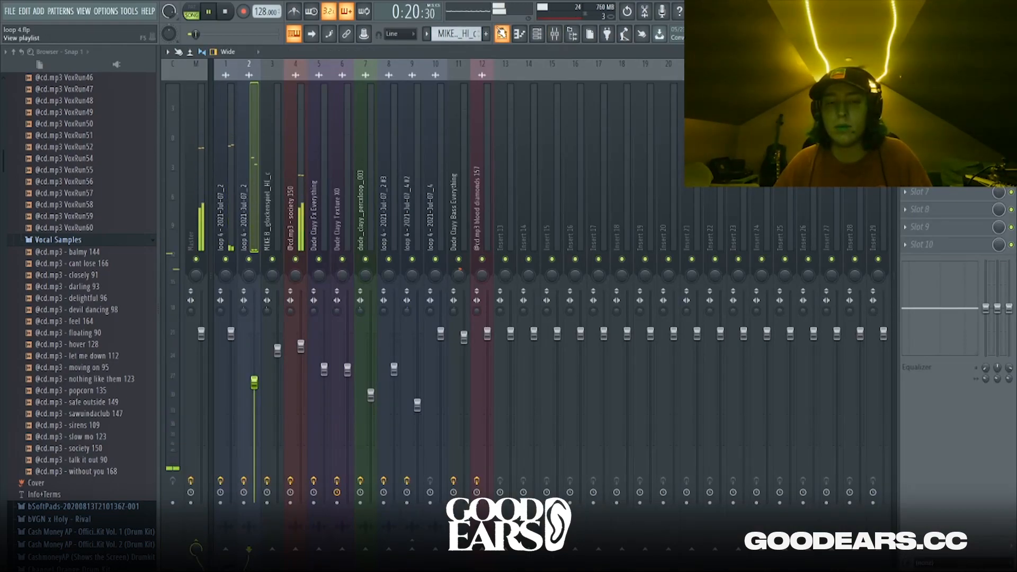
left_click(501, 34)
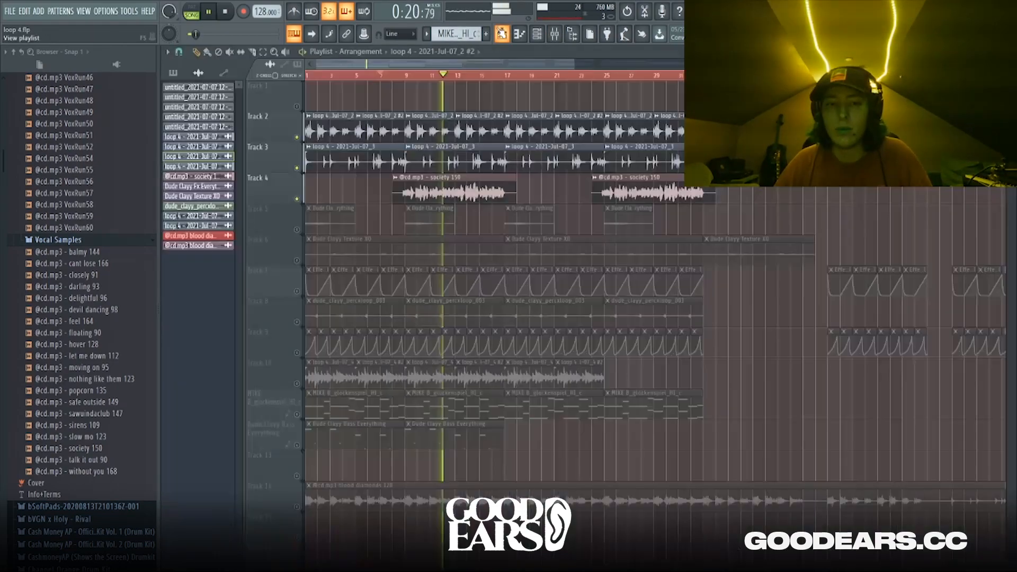
left_click(561, 37)
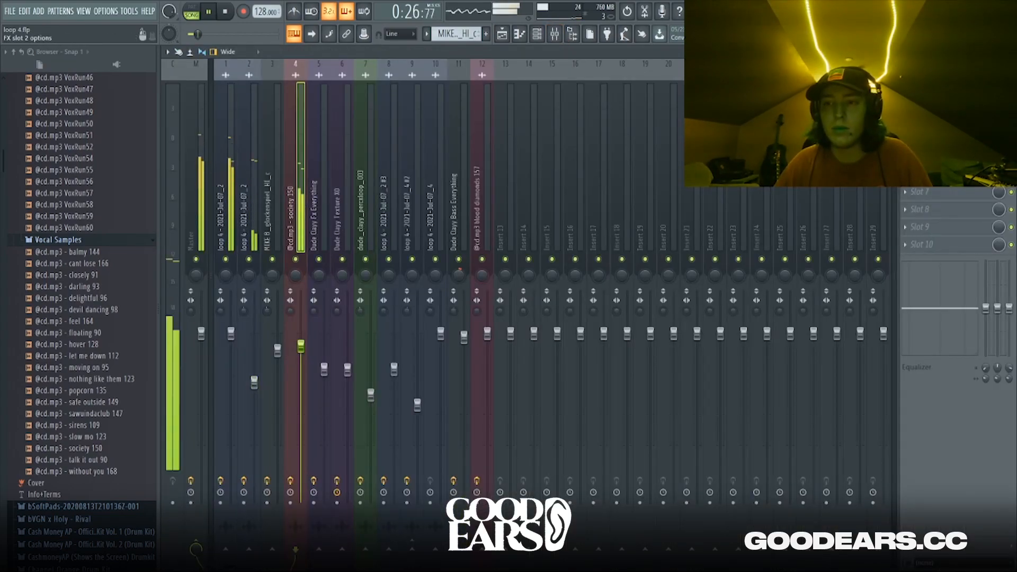
key("space")
left_click(940, 86)
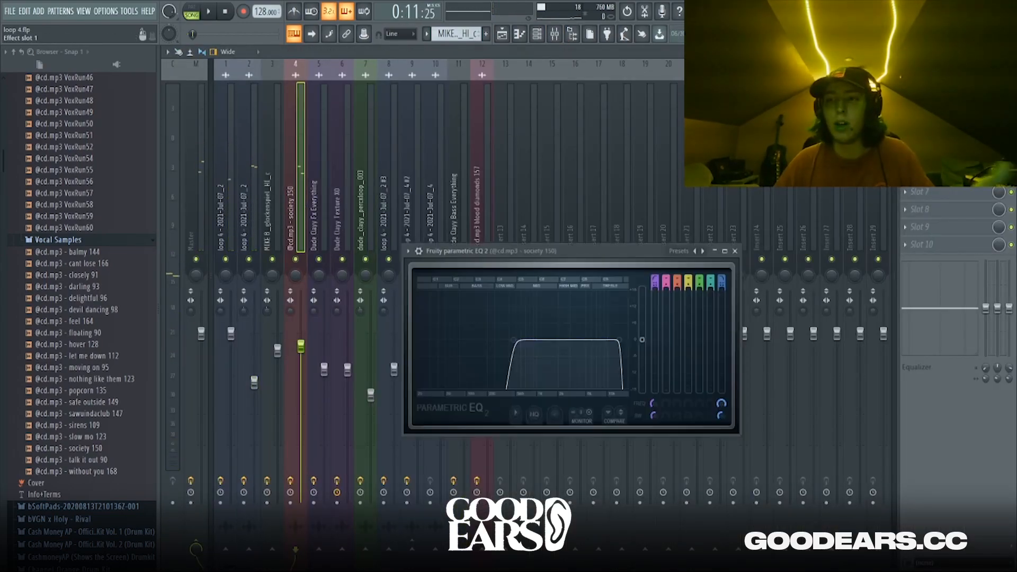
Step: Revisit the society 150 vocal clips in the playlist and return to insert 4 in the mixer
left_click(502, 35)
scroll(74, 328, "down", 2)
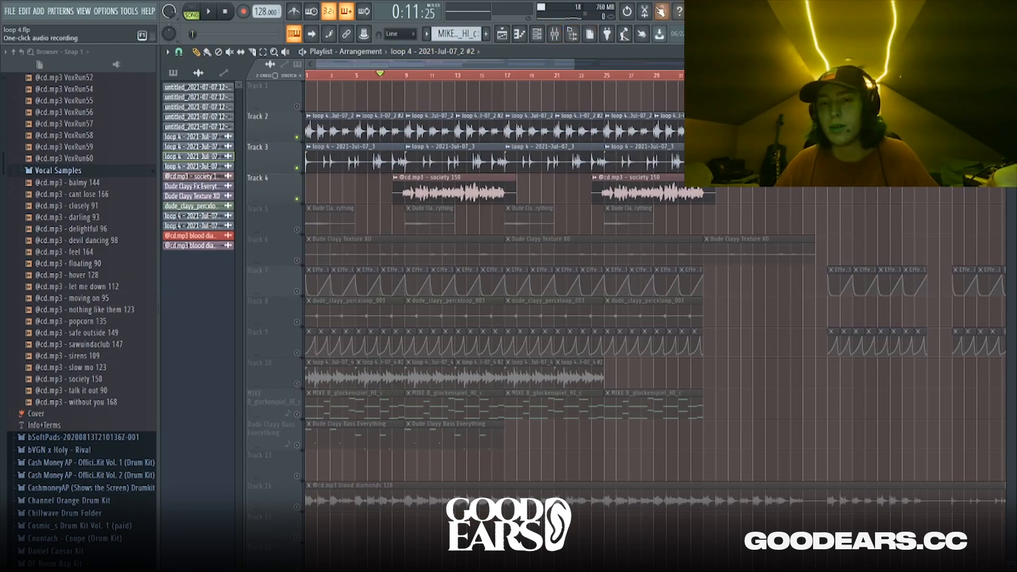
left_click(554, 33)
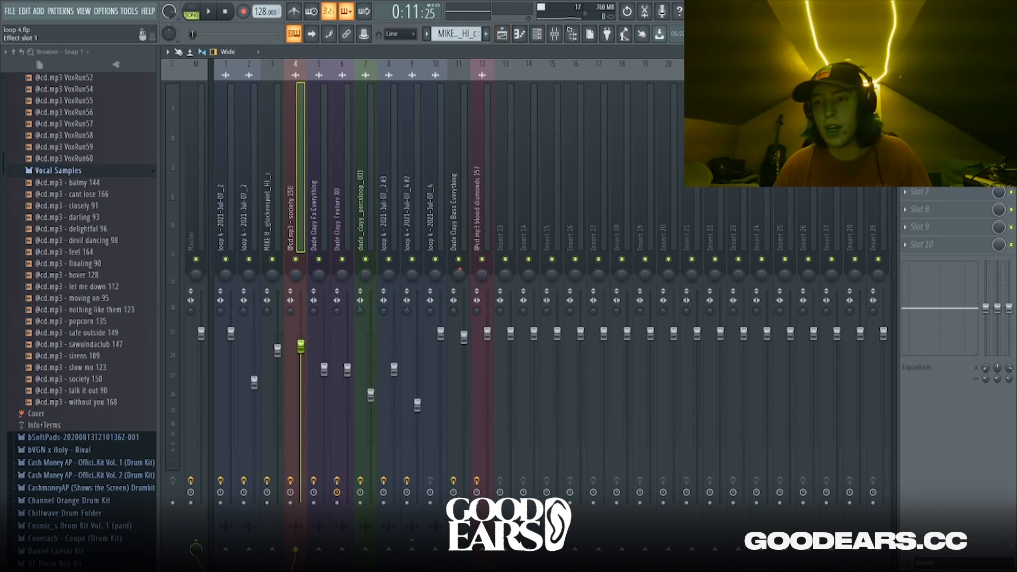
Step: Enable Track 5 in the playlist and open the sample settings of its Dude Clayy Fx Everything clip
left_click(501, 34)
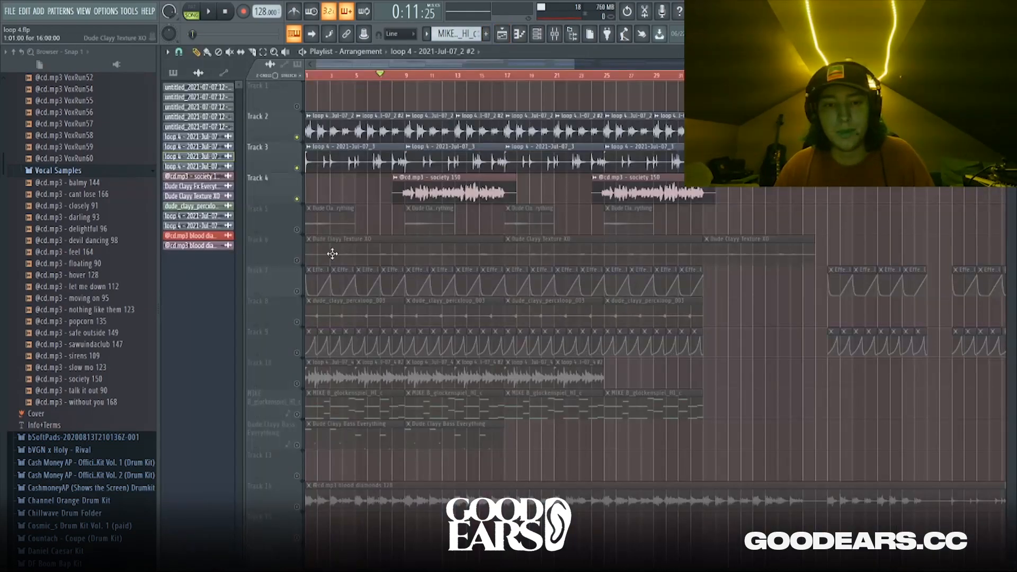
left_click(297, 230)
scroll(256, 258, "up", 6)
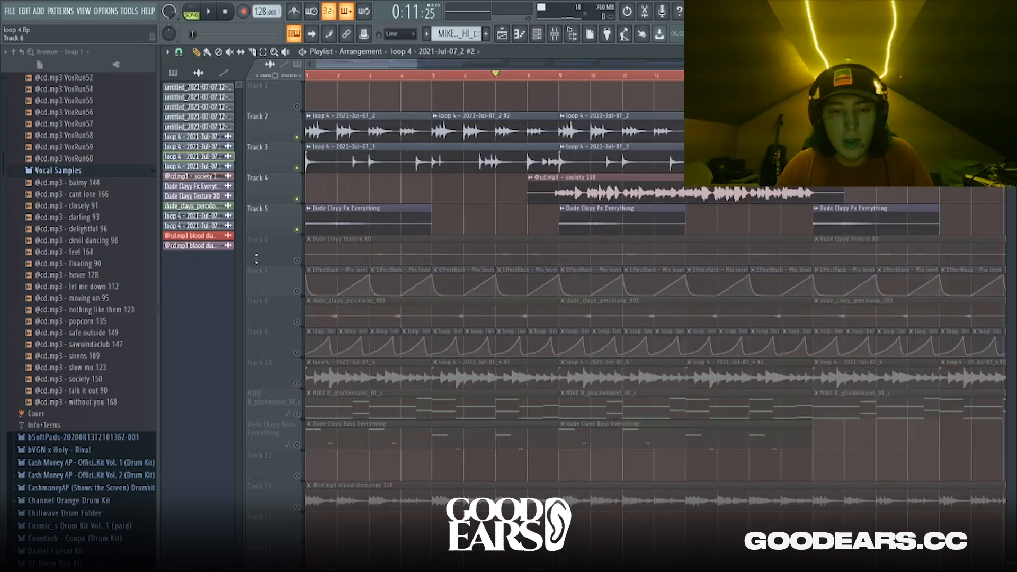
scroll(256, 259, "up", 3)
double_click(361, 209)
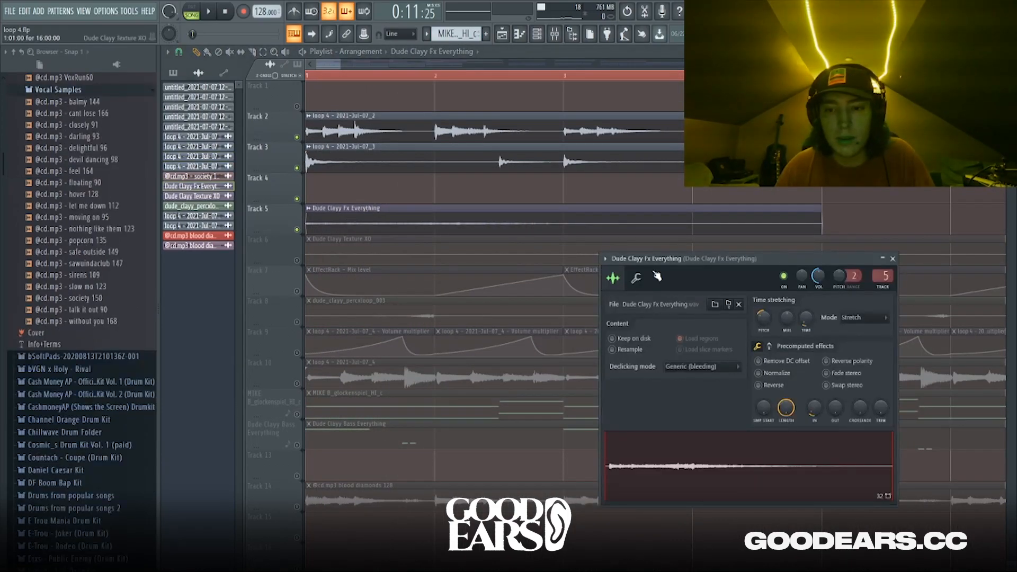
scroll(708, 206, "down", 2)
Step: Solo Track 5 and play its Dude Clayy Fx Everything clip from the start of the playlist
key("space")
key("space")
left_click_drag(340, 64, 74, 101)
right_click(298, 229)
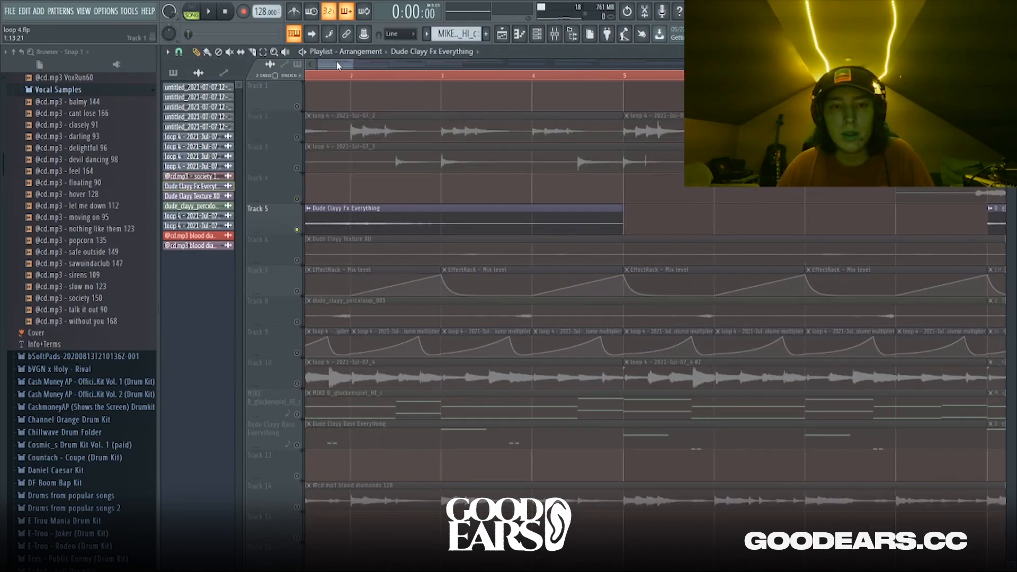
left_click_drag(335, 60, 332, 60)
key("space")
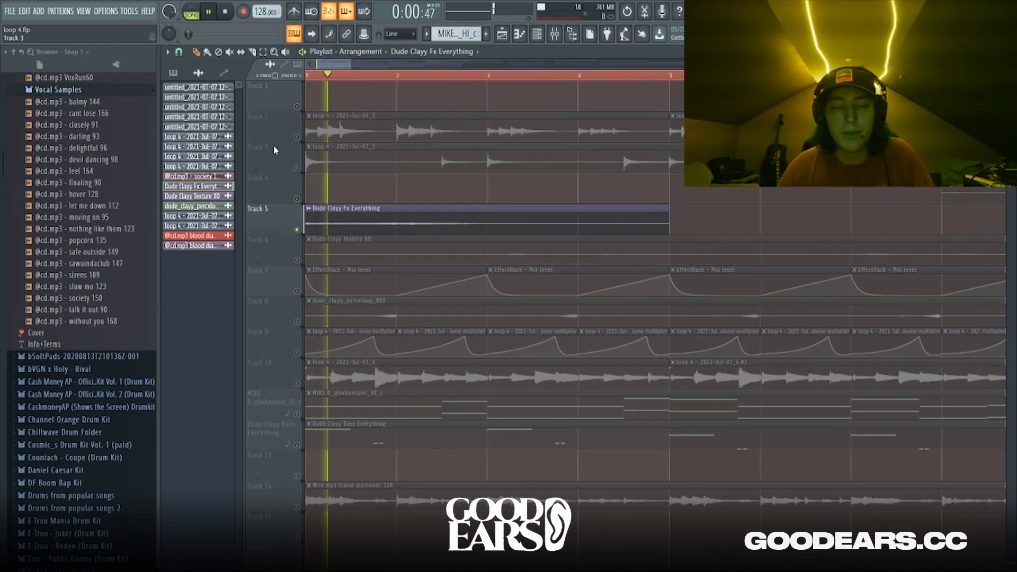
key("space")
Step: Examine the Fruity parametric EQ 2 on the Dude Clayy Fx Everything mixer insert, checking its clips in the playlist in between
left_click(556, 35)
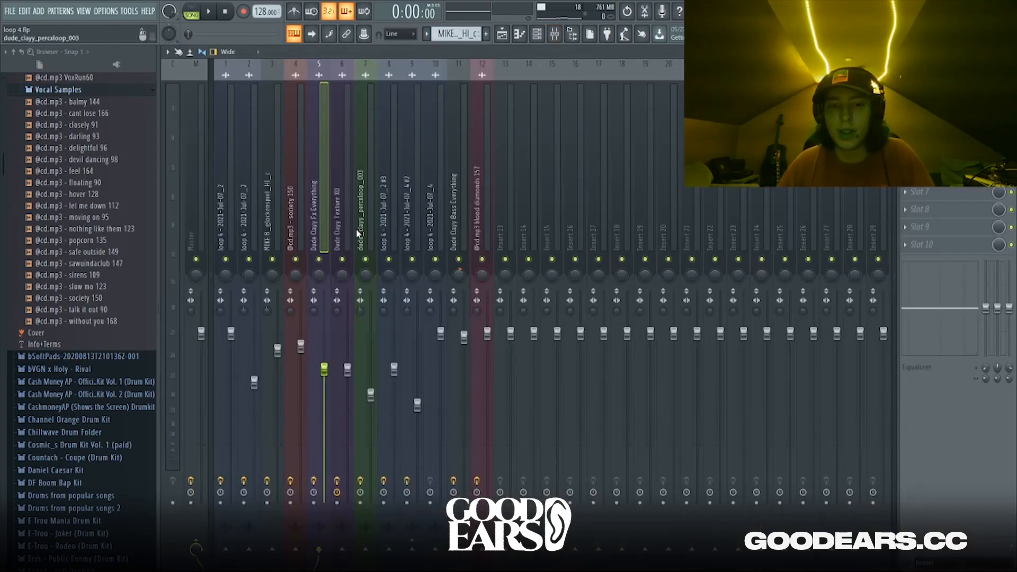
left_click(937, 87)
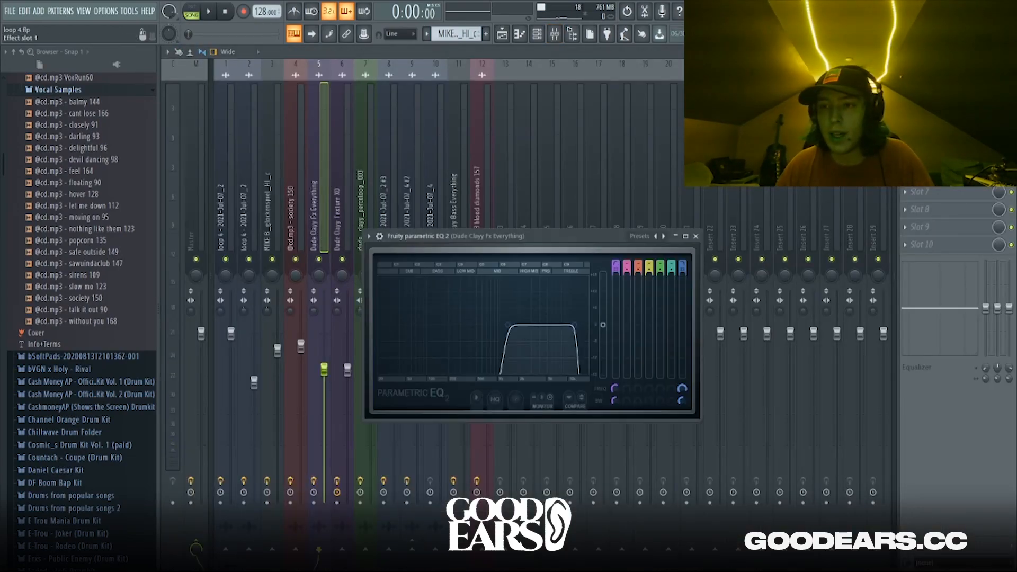
left_click(502, 34)
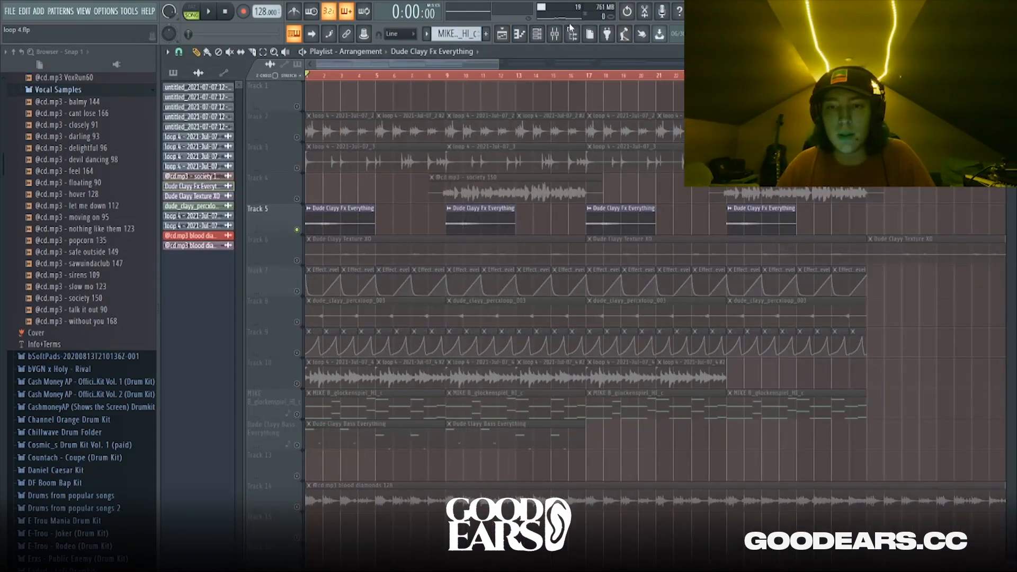
left_click(555, 34)
left_click(937, 87)
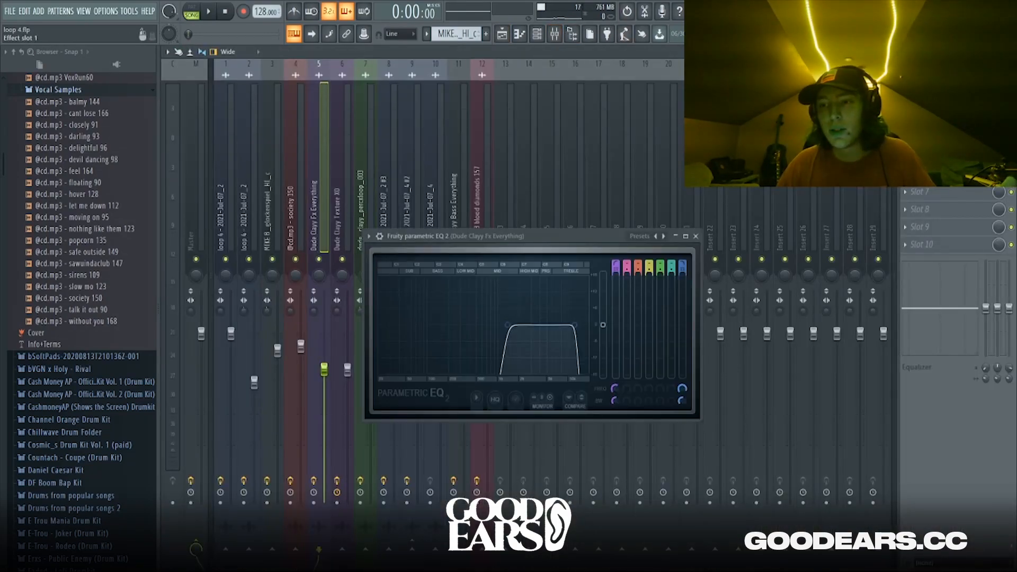
Step: Solo Track 6 in the playlist, enable the EffectRack mix level automation on Track 7, and play both tracks
key("F5")
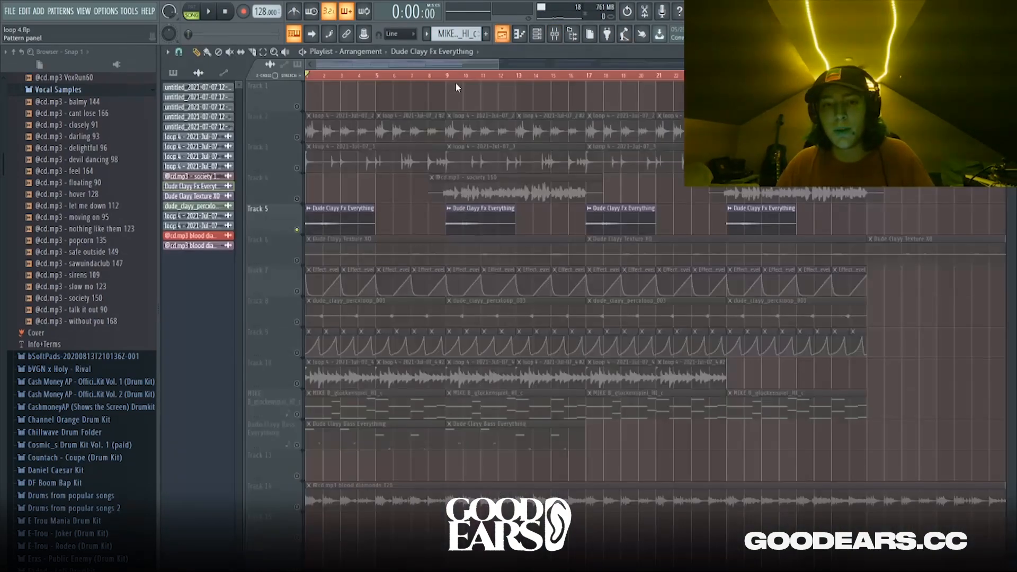
right_click(296, 260)
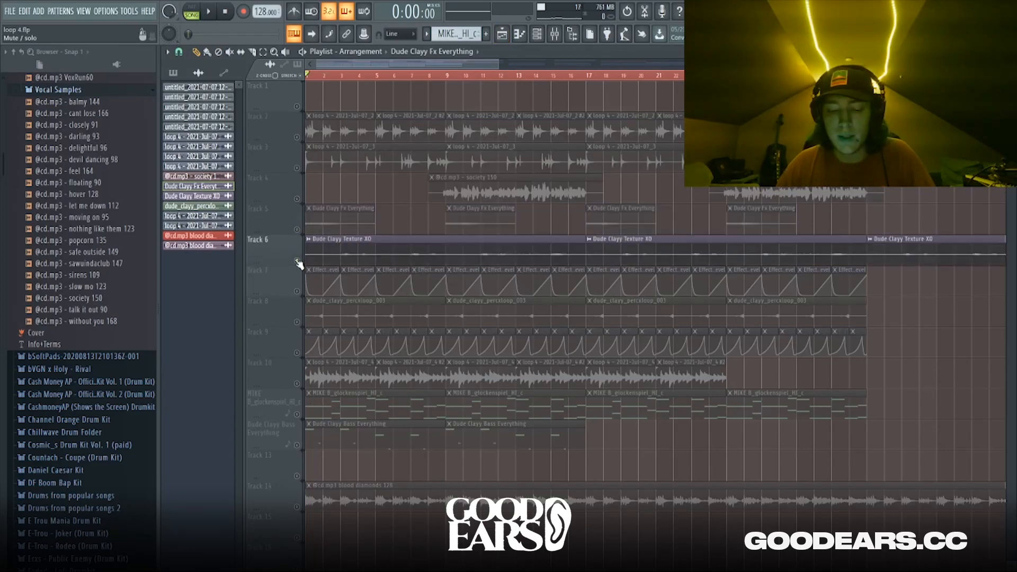
left_click(297, 291)
key("space")
scroll(280, 295, "up", 3)
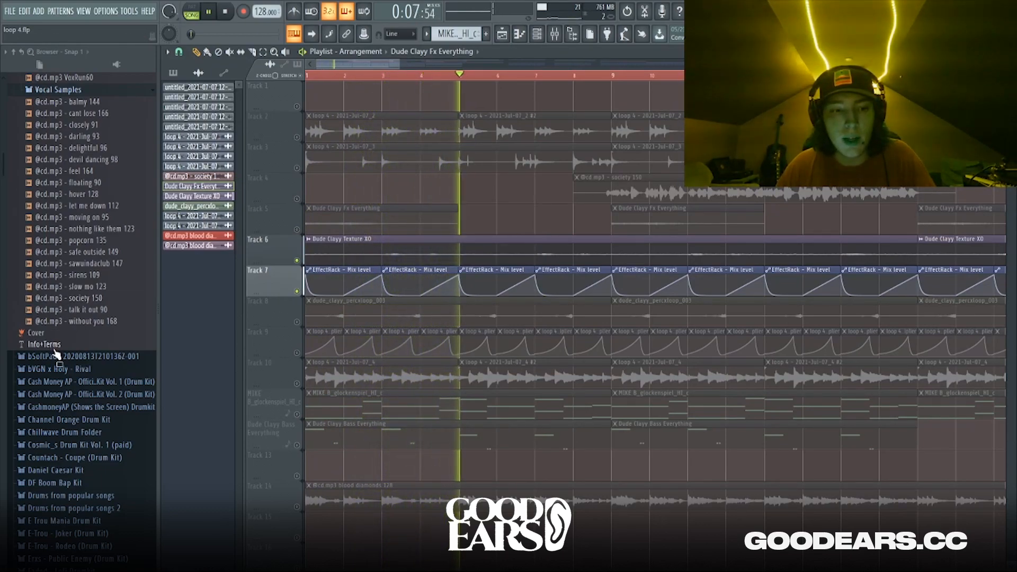
key("space")
Step: Review the Dude Clayy Texture XO sample settings and its mixer insert's Fruity parametric EQ 2 and two EffectRack effects
double_click(331, 256)
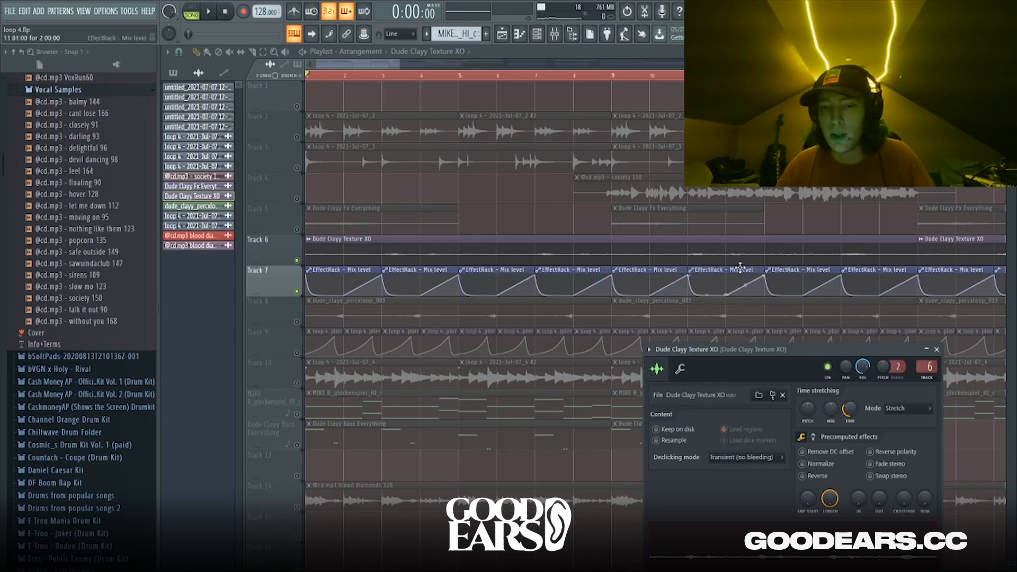
scroll(336, 230, "down", 2)
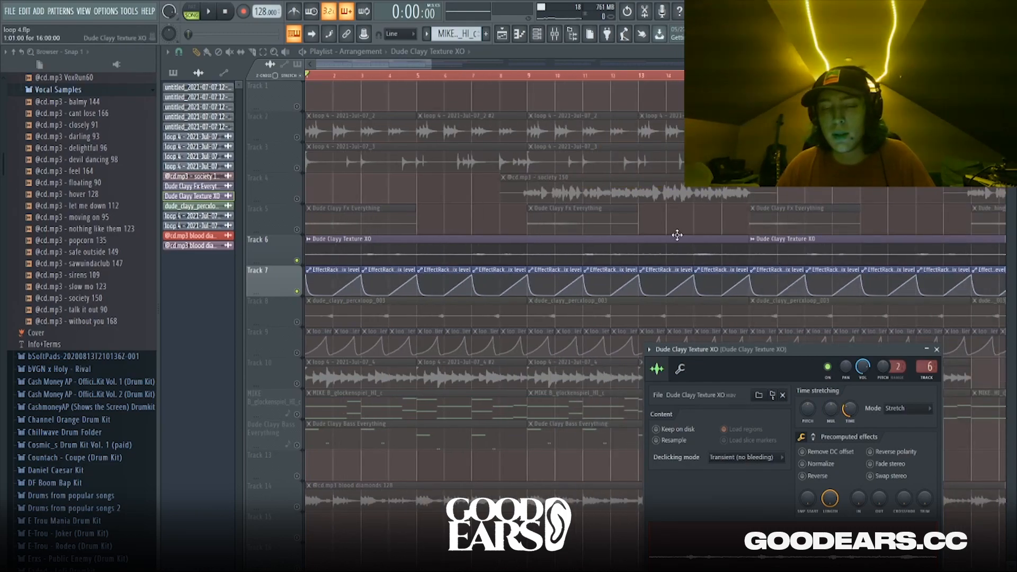
left_click(564, 33)
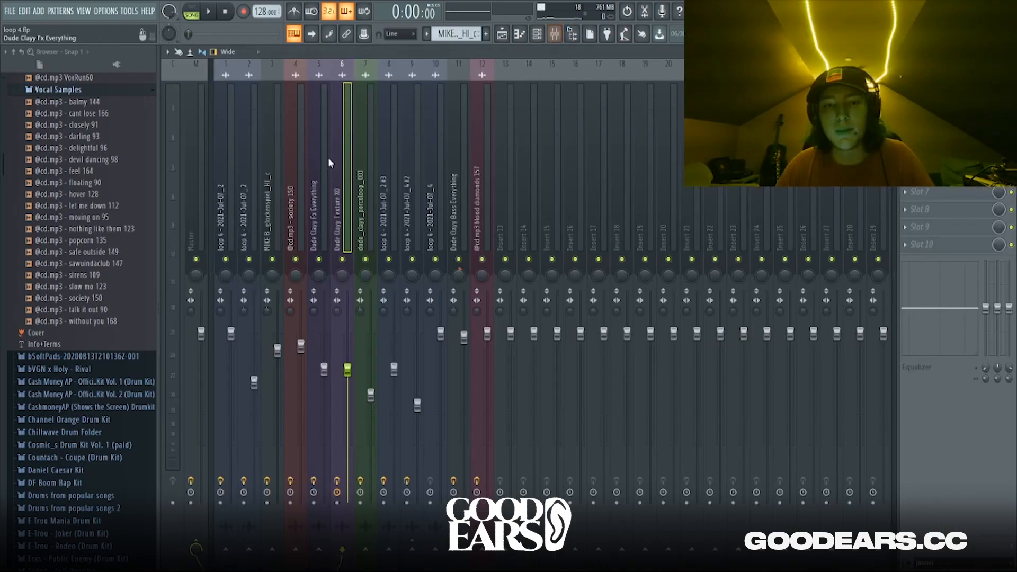
left_click(940, 86)
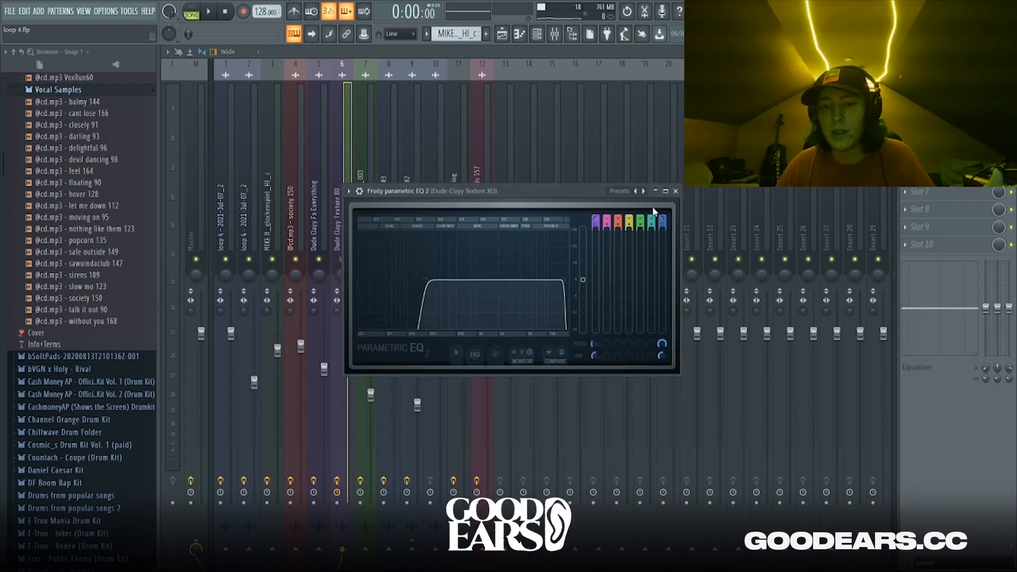
left_click(940, 105)
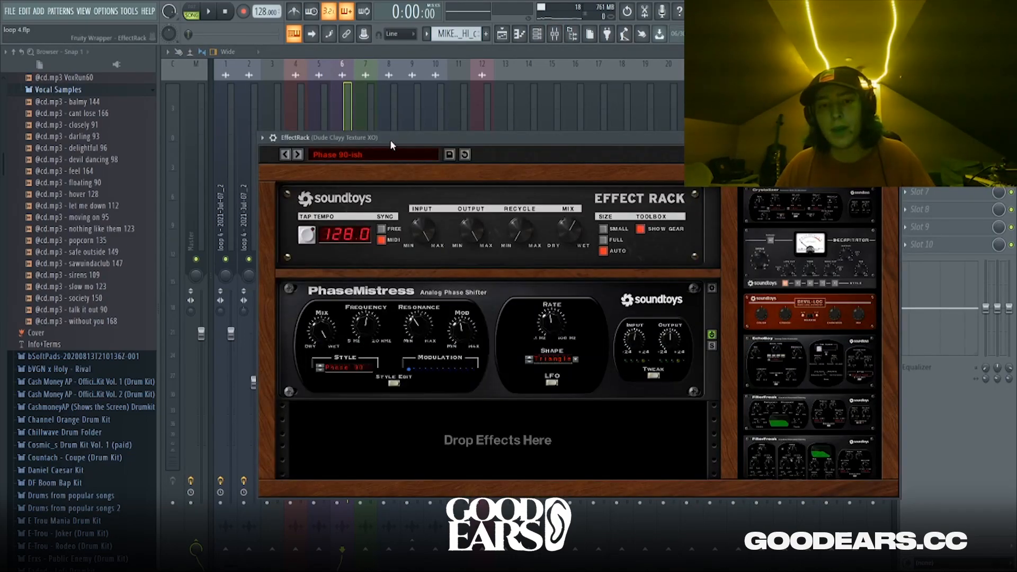
left_click(940, 121)
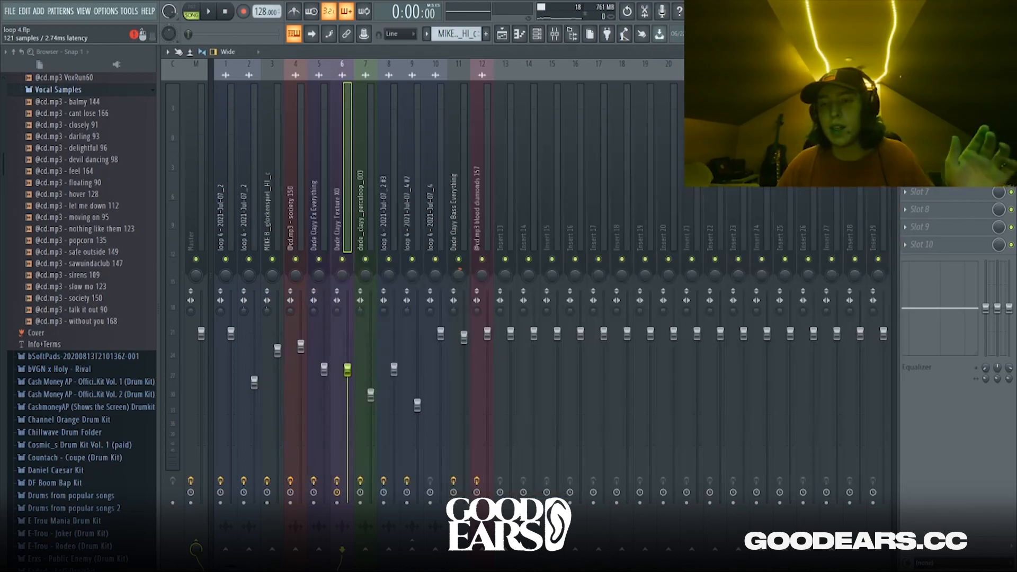
left_click_drag(340, 133, 350, 82)
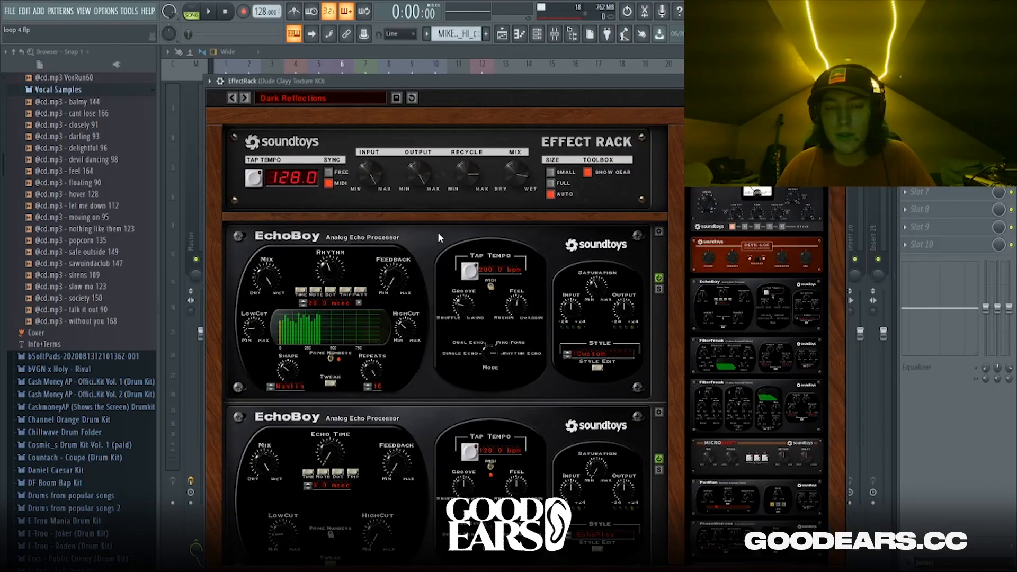
Step: Add a new pattern, and play the Dude Clayy Texture XO track with its EffectRack mix level automation in the playlist
left_click(486, 37)
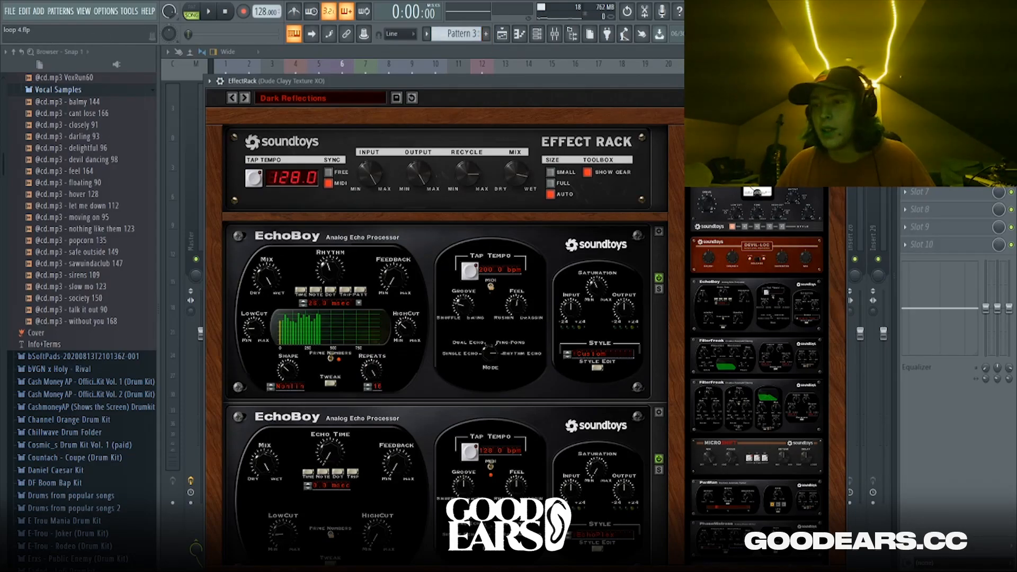
left_click(514, 35)
scroll(312, 277, "down", 1)
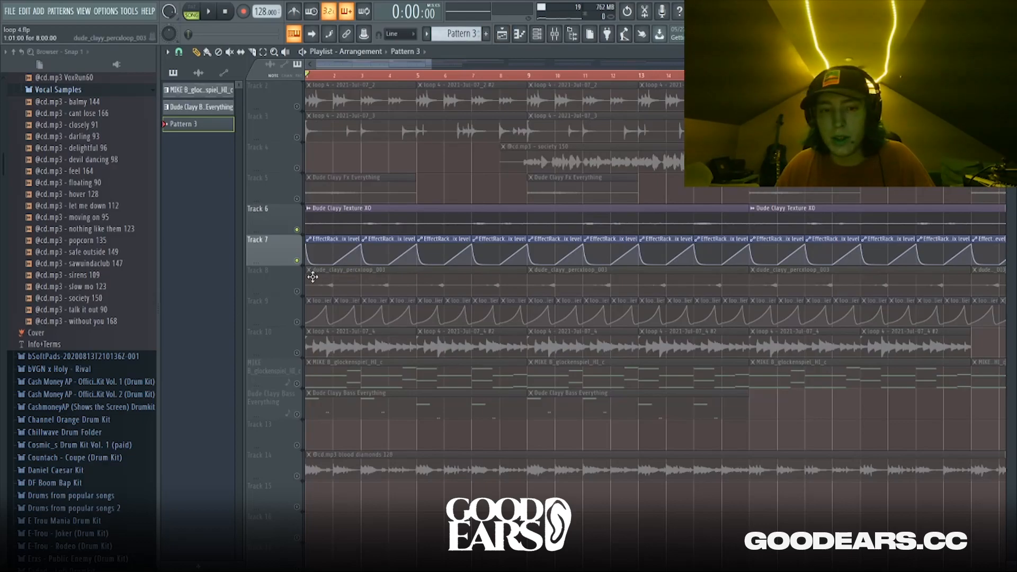
scroll(313, 277, "up", 3)
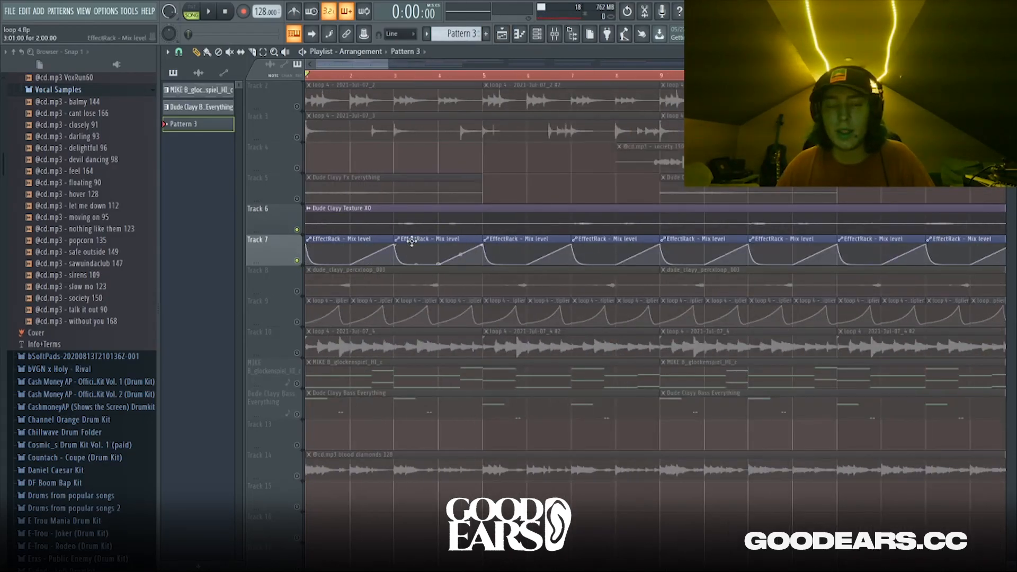
key("space")
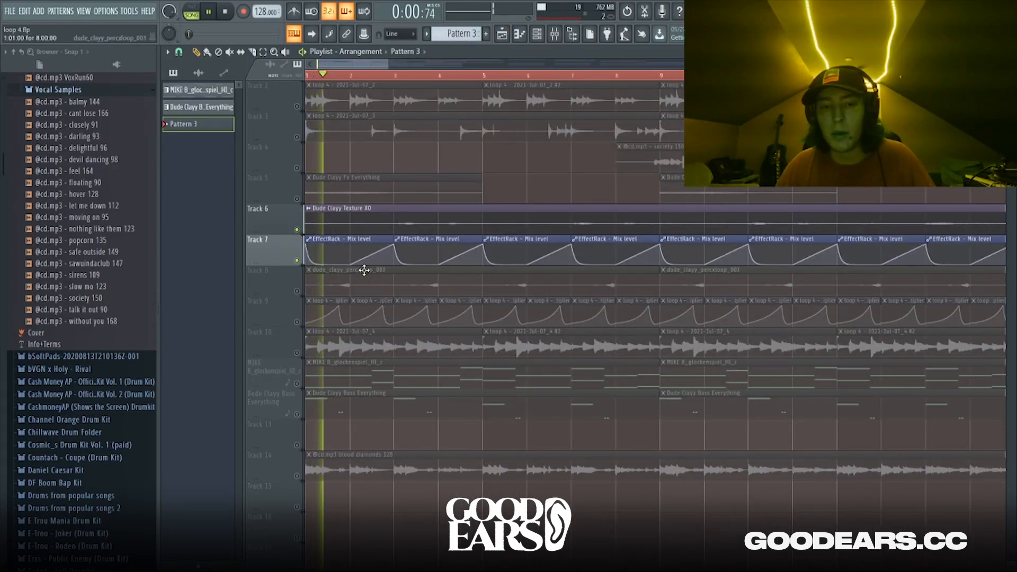
scroll(380, 267, "up", 2)
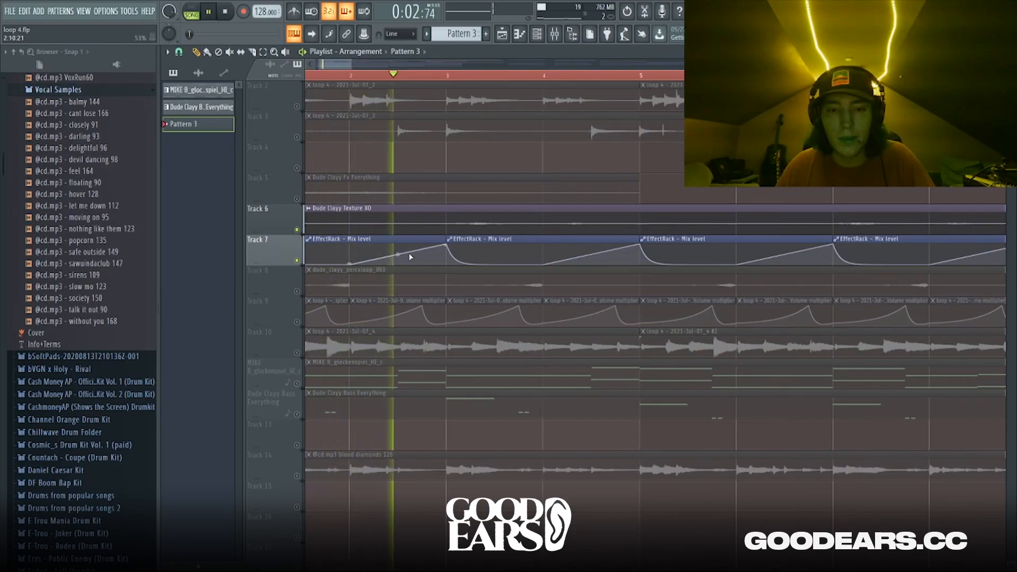
scroll(408, 252, "down", 3)
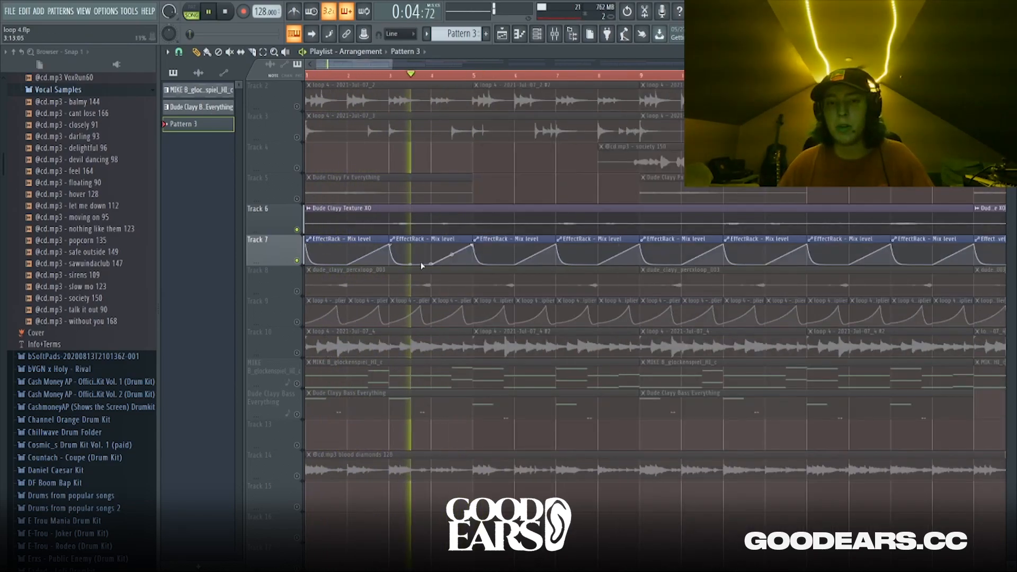
key("space")
Step: Enable Track 8, mute Tracks 7 and 6, and check the sample settings of the dude_clayy_percxloop_003 clip
scroll(447, 180, "down", 2)
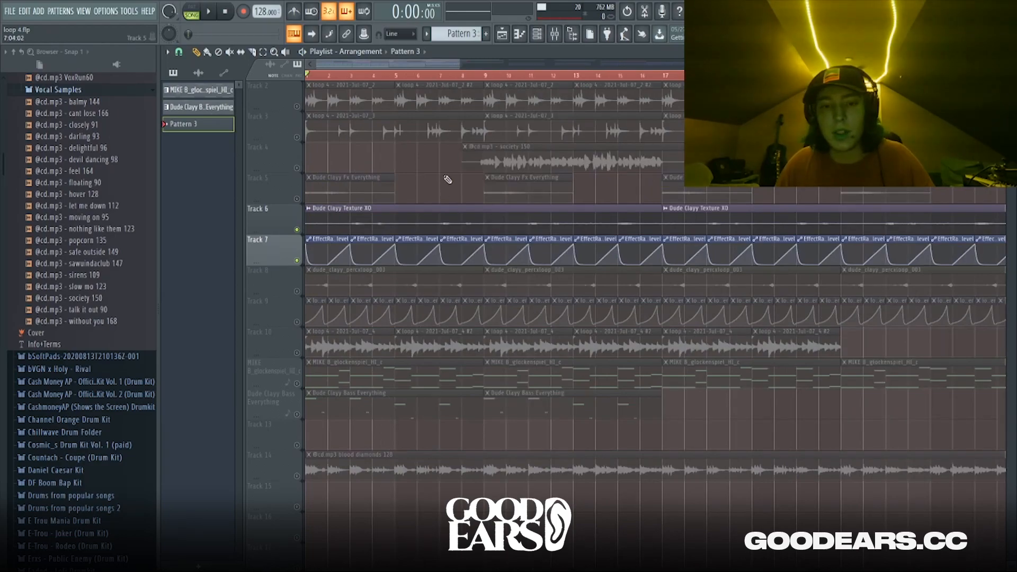
left_click(297, 292)
left_click(297, 261)
left_click(297, 231)
scroll(274, 295, "up", 5)
double_click(374, 285)
key("Escape")
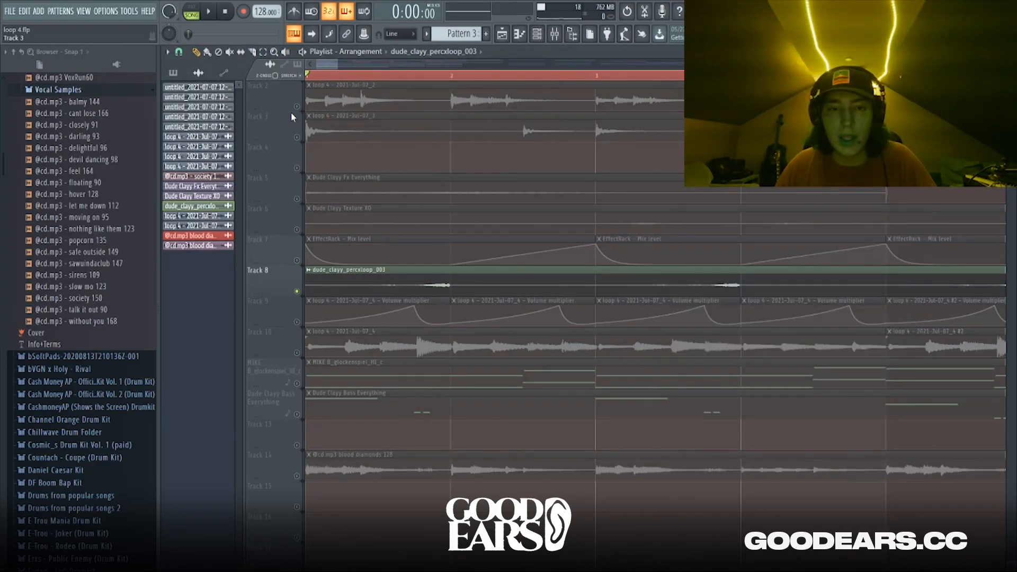
Step: Enable Track 2 and play it together with the percussion loop on Track 8
left_click(297, 106)
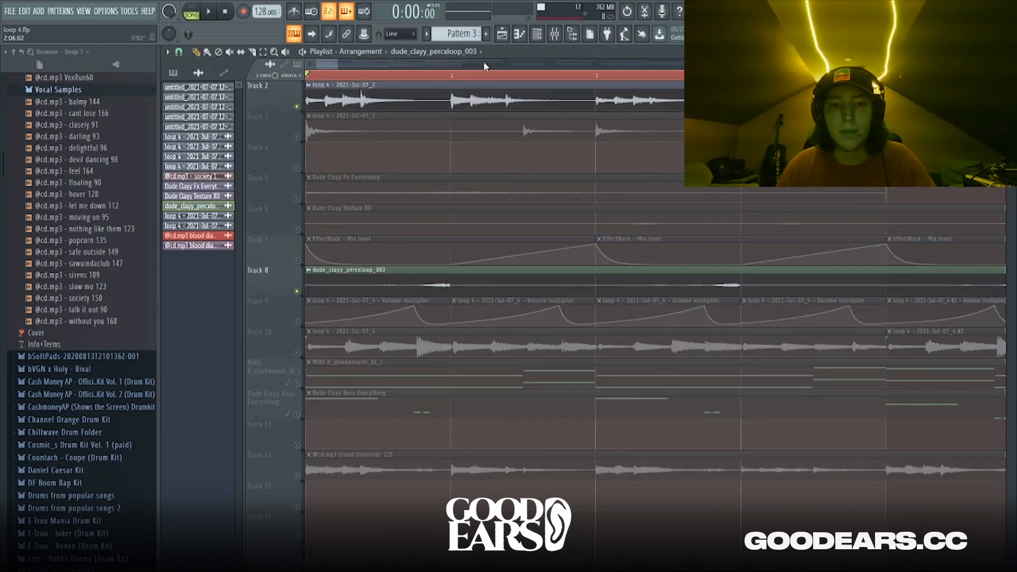
key("space")
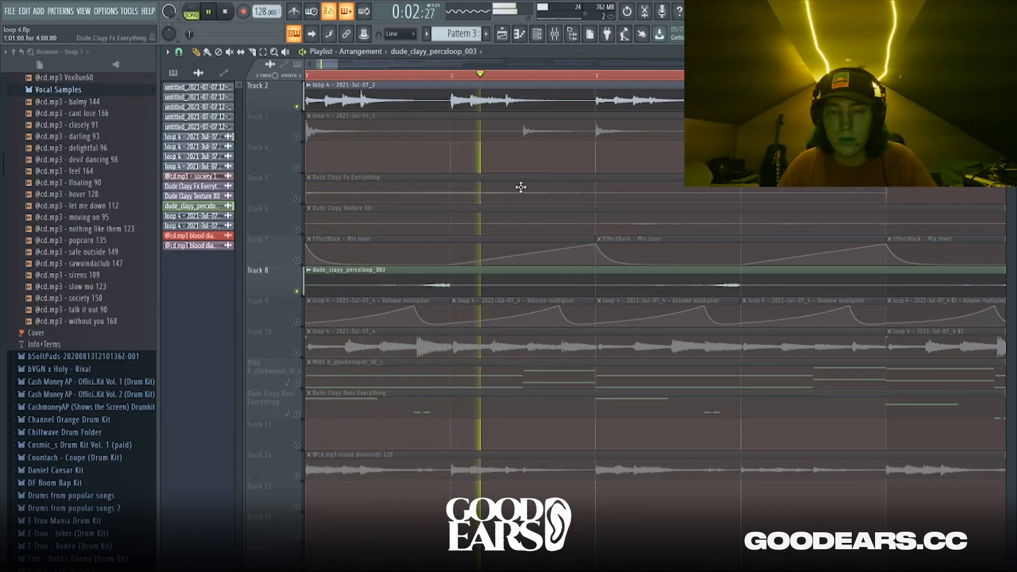
scroll(503, 207, "down", 3)
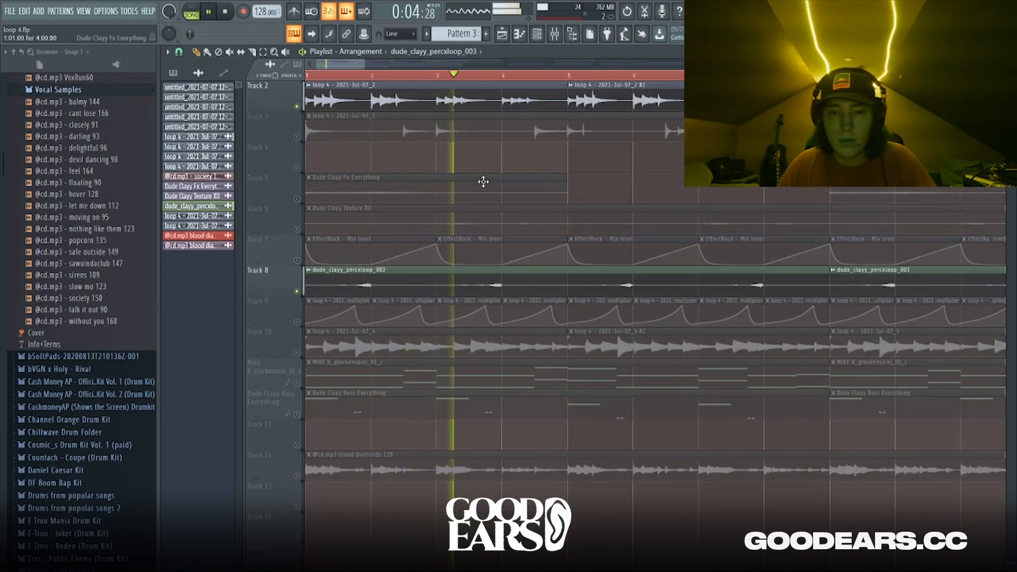
key("space")
Step: Review the effects on the dude_clayy_percxloop_003 mixer insert, including its Fruity parametric EQ 2 and ValhallaVintageVerb
left_click(554, 34)
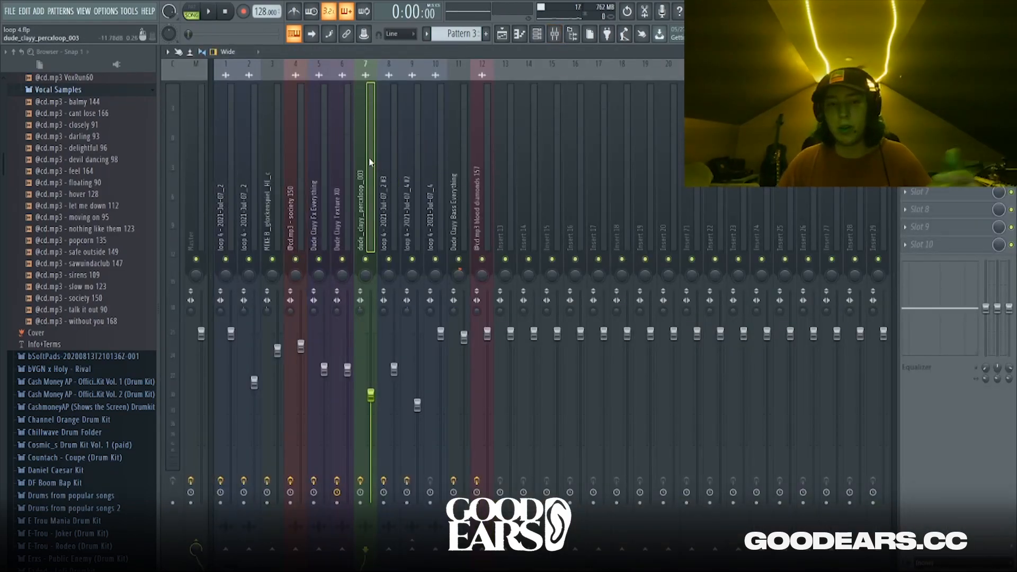
left_click(937, 87)
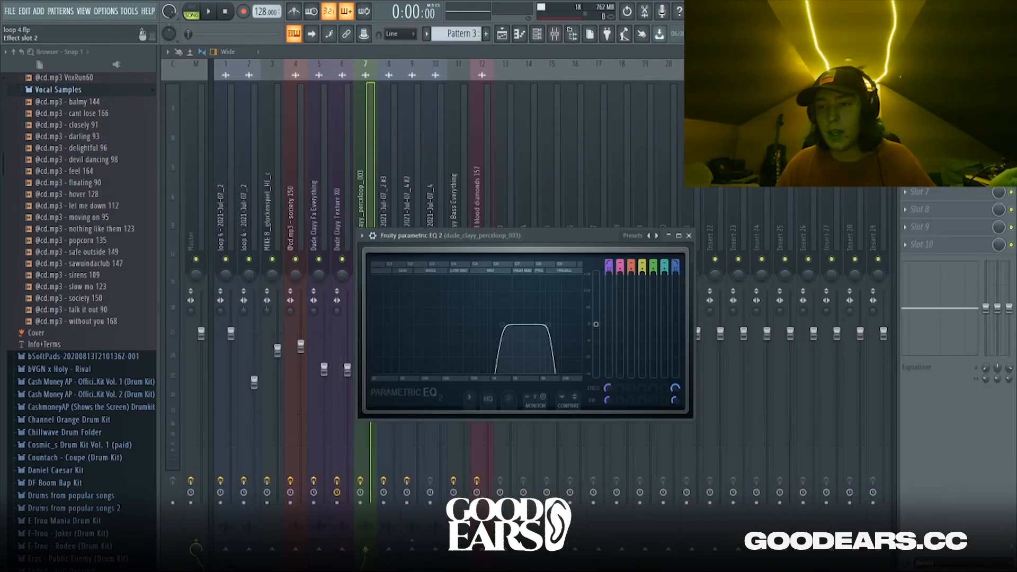
left_click(937, 104)
left_click(938, 139)
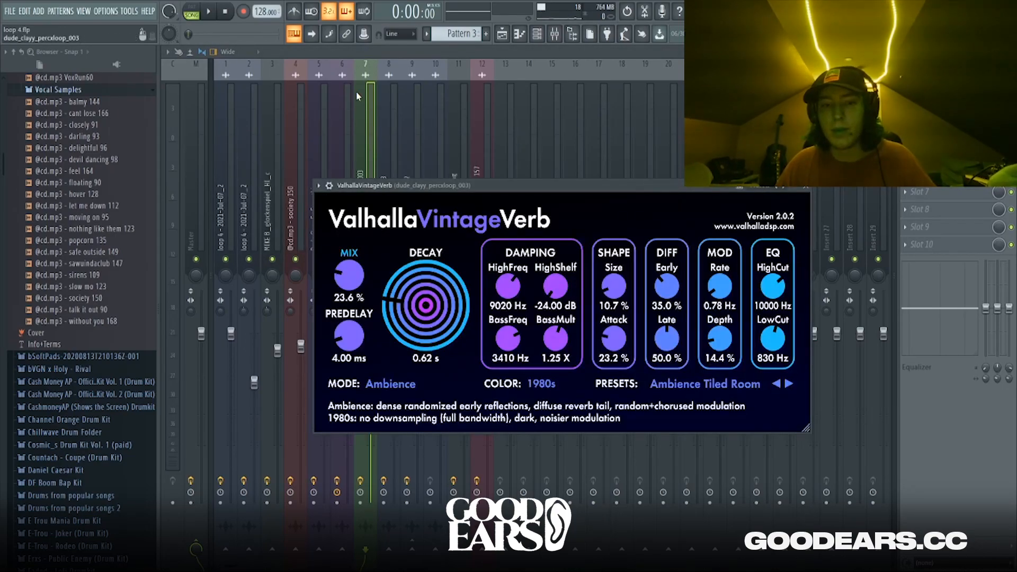
left_click(383, 133)
Step: Solo playlist Track 10 with the loop 4 - 2021-Jul-07_4 clips and play it briefly
left_click(502, 34)
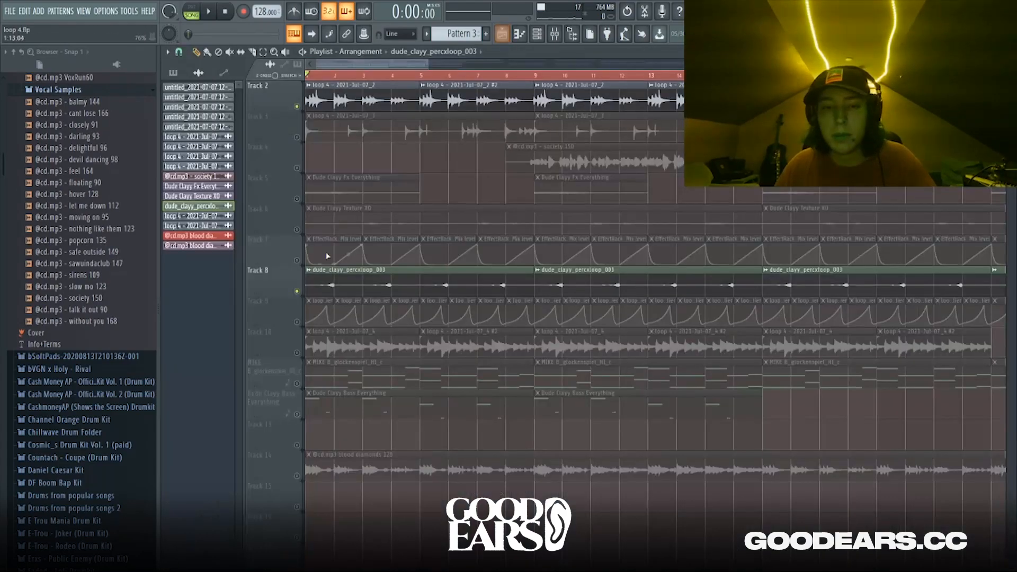
scroll(323, 254, "down", 2)
left_click(303, 289)
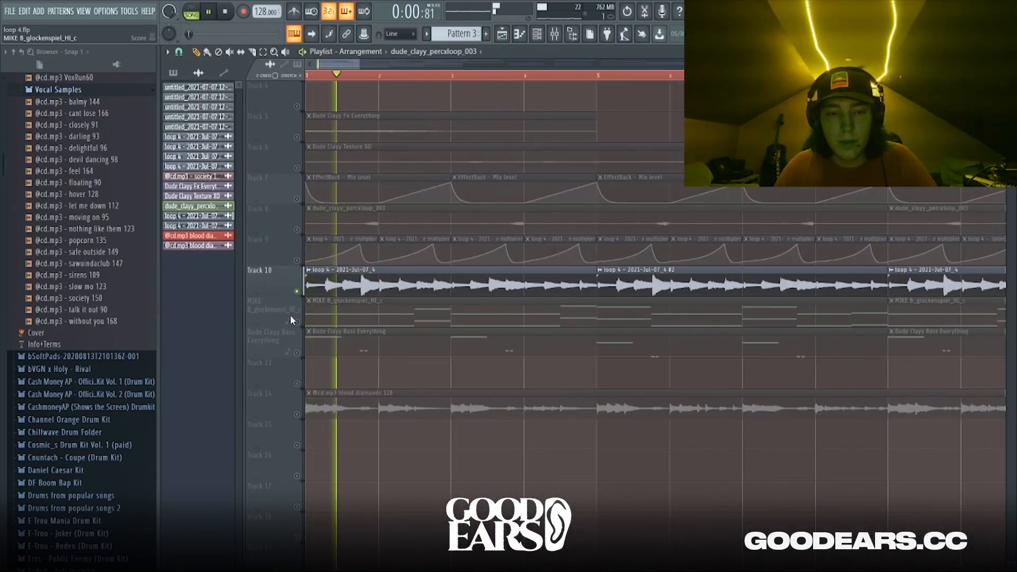
scroll(289, 317, "up", 3)
key("space")
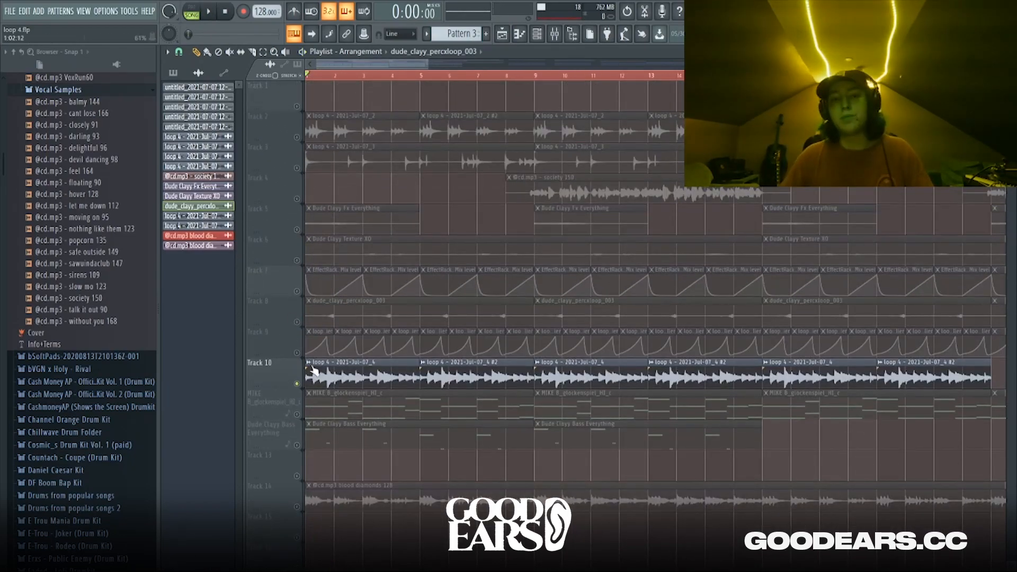
Step: Move Track 10 up to the Track 3 position, and select the first eight bars on the playlist timeline
left_click_drag(283, 369, 319, 153)
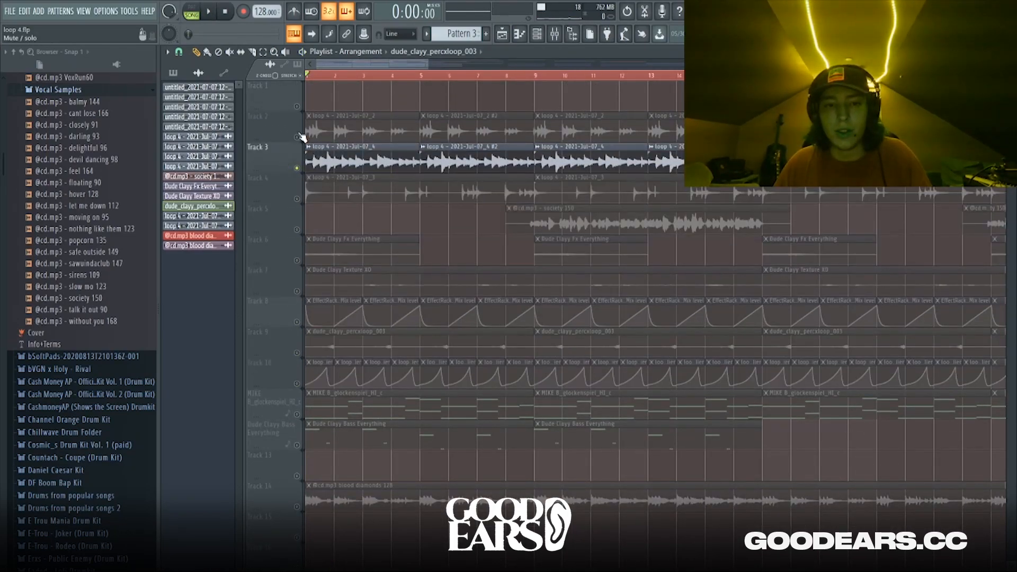
left_click(576, 113)
left_click(535, 79)
left_click_drag(534, 79, 310, 80)
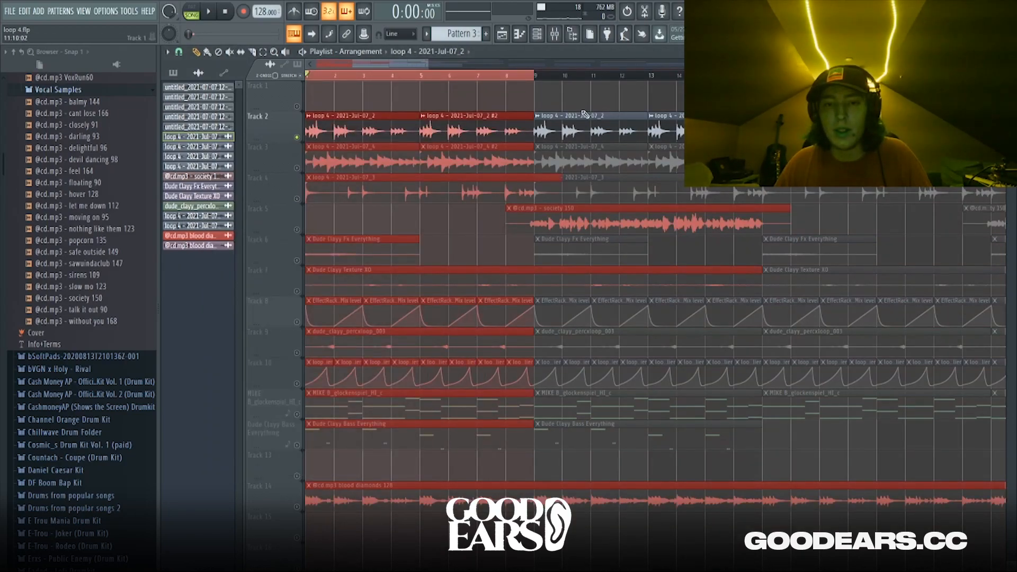
Step: Solo Track 3 and check the miscellaneous channel settings of its loop 4 - 2021-Jul-07_4 sample
right_click(296, 168)
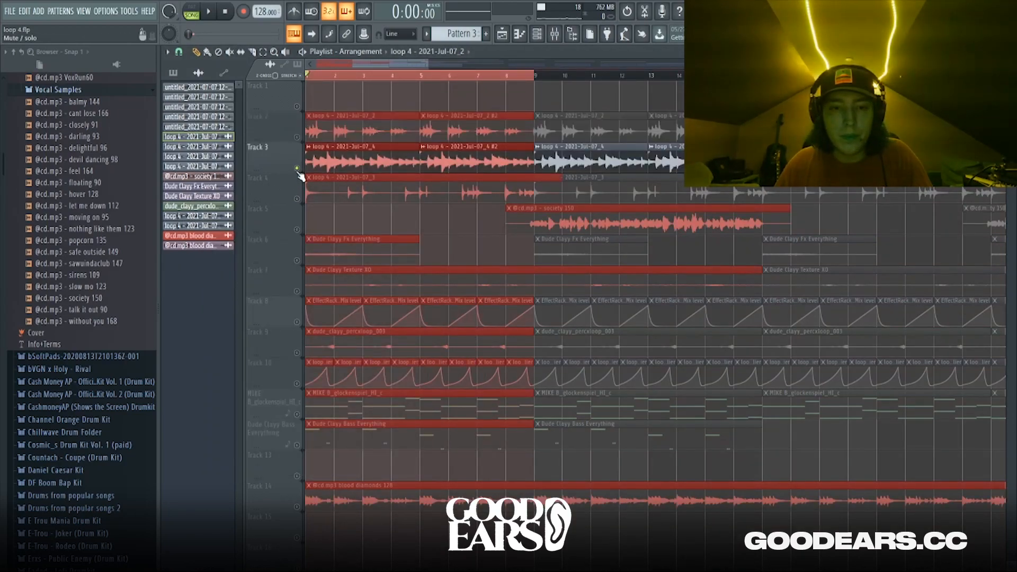
double_click(348, 165)
left_click(271, 195)
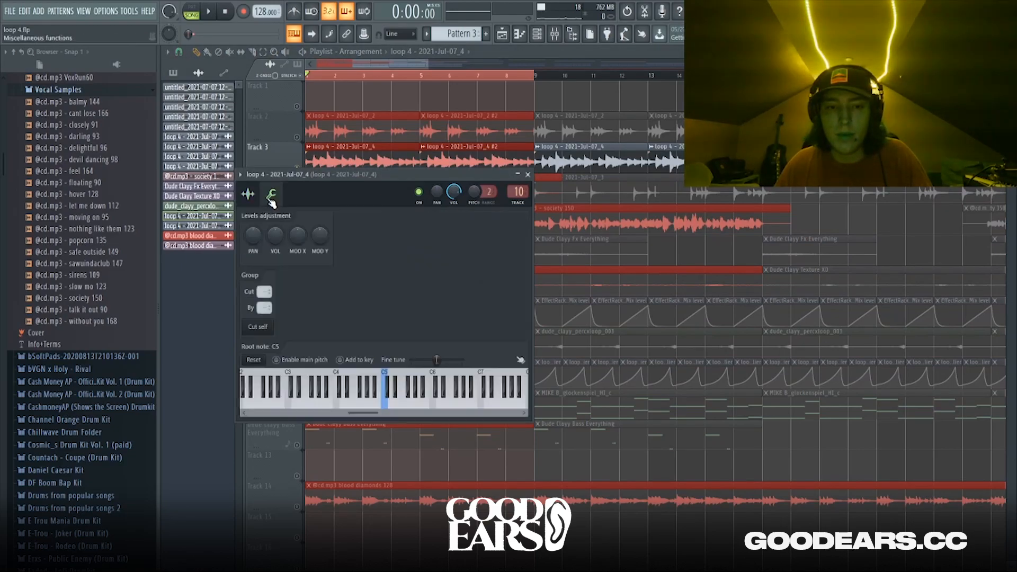
left_click_drag(399, 184, 771, 290)
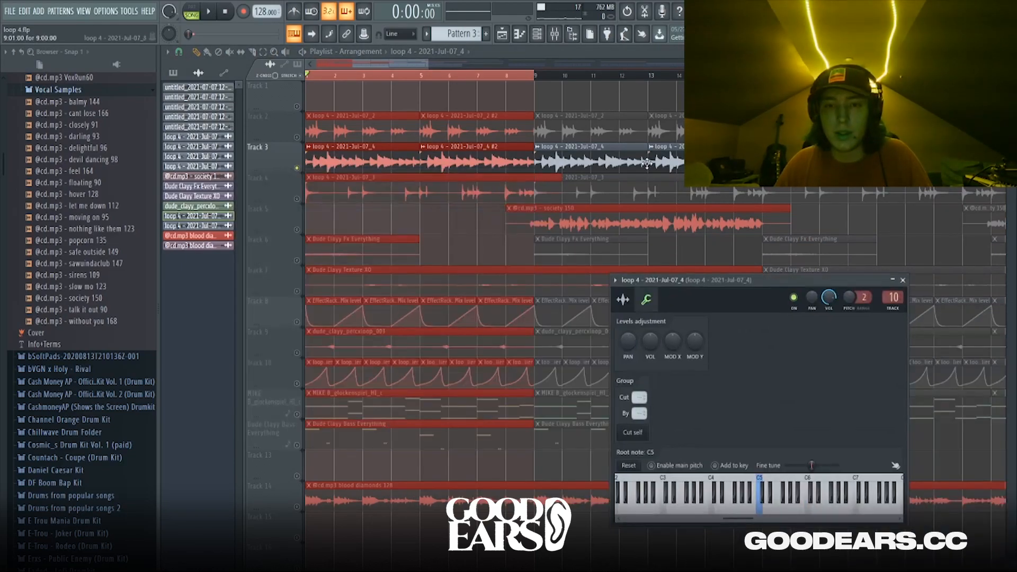
Step: Play the soloed loop with the mixer open and select the loop 4 - 2021-Jul-07_4 #2 insert
left_click(554, 35)
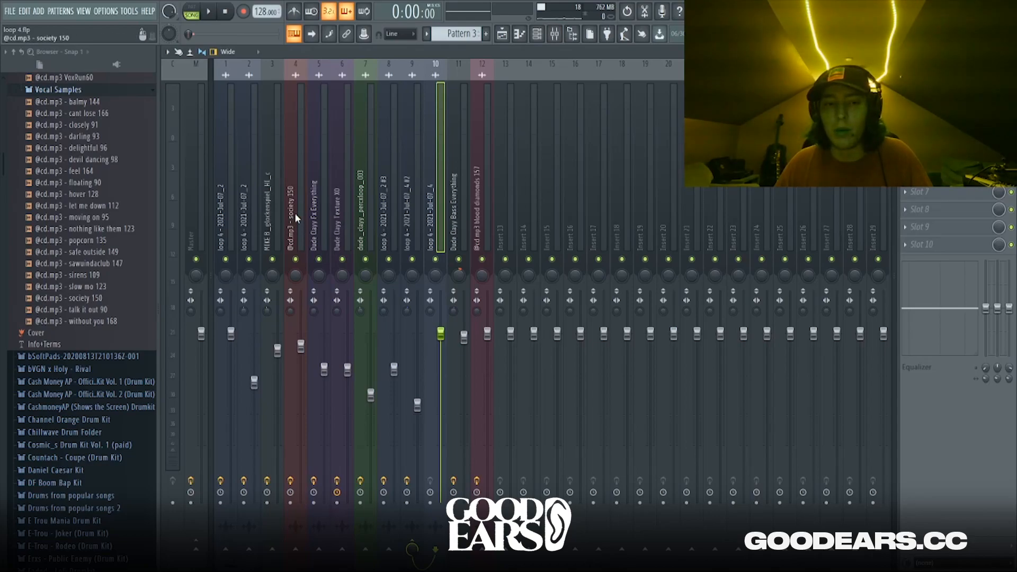
left_click(277, 228)
left_click(432, 227)
key("space")
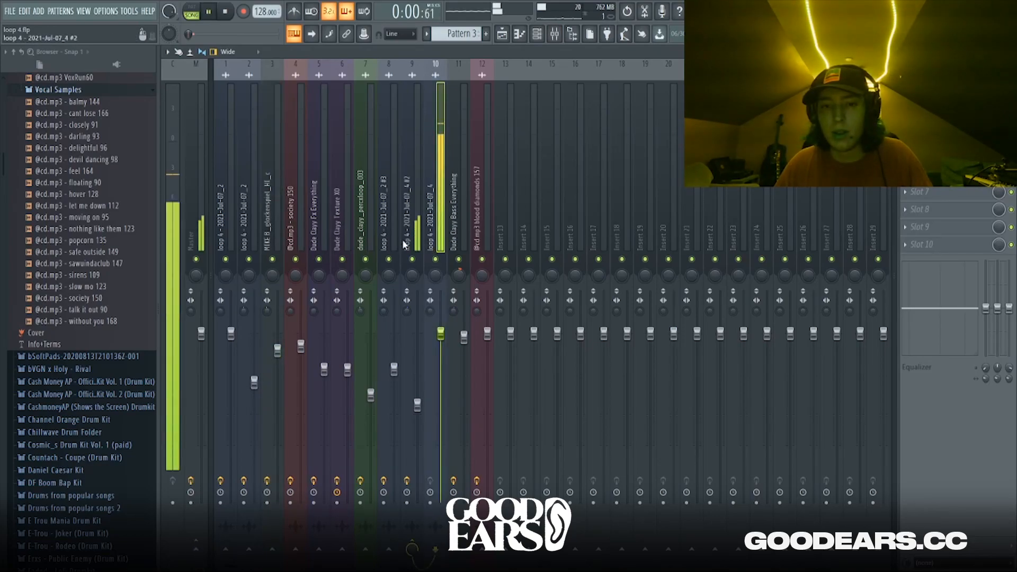
left_click(412, 228)
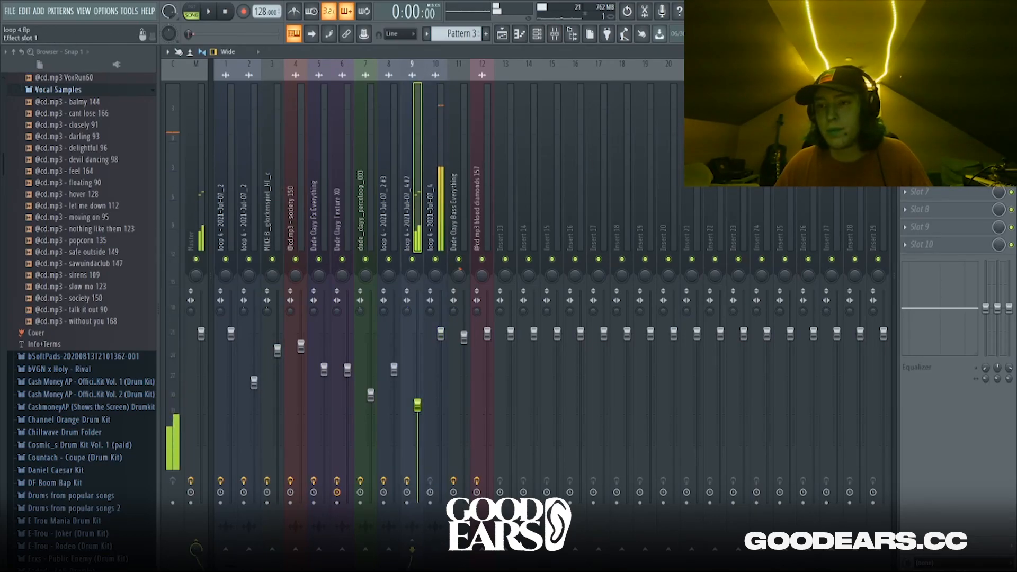
Step: Review the effects on the loop 4 - 2021-Jul-07_4 #2 insert, including ValhallaFreqEcho, Fruity parametric EQ 2 and ValhallaVintageVerb
left_click(932, 86)
left_click(932, 104)
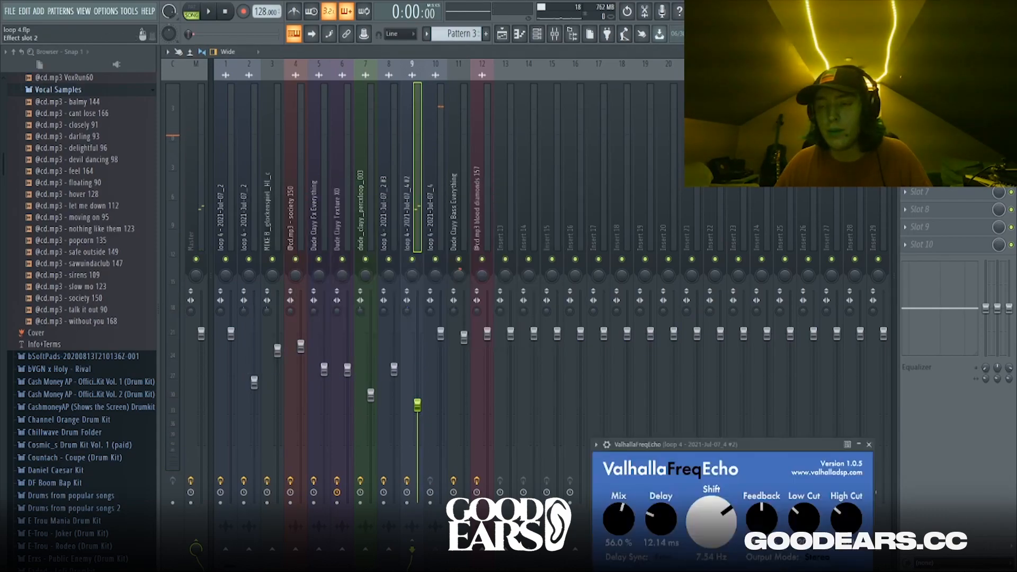
left_click_drag(705, 442, 655, 337)
left_click(932, 121)
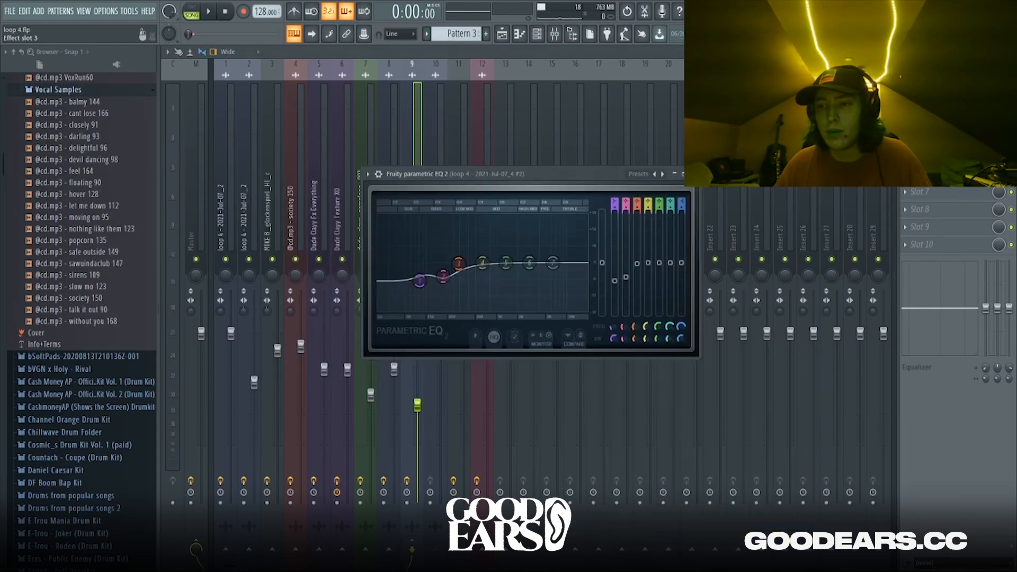
left_click(932, 138)
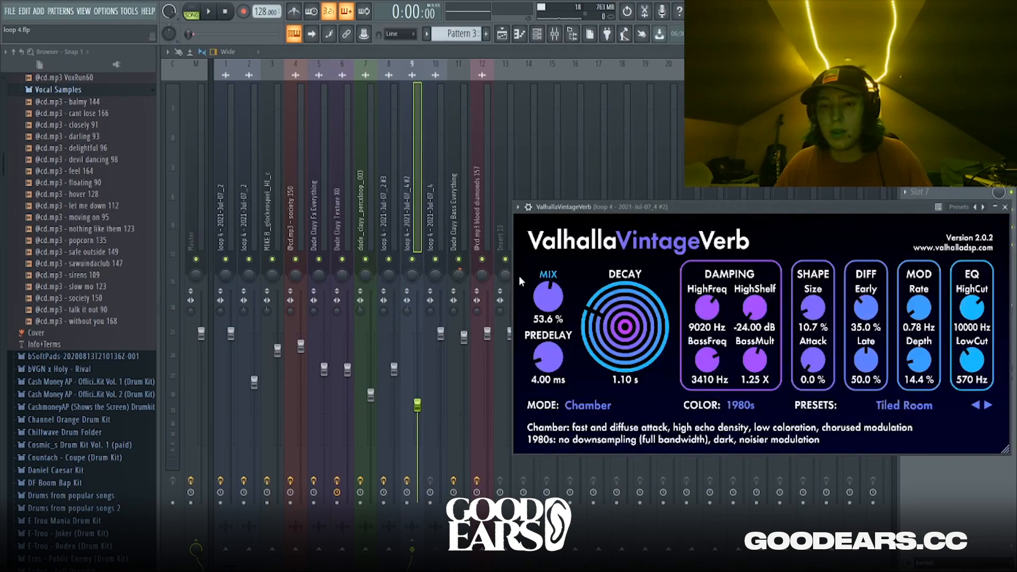
left_click(419, 196)
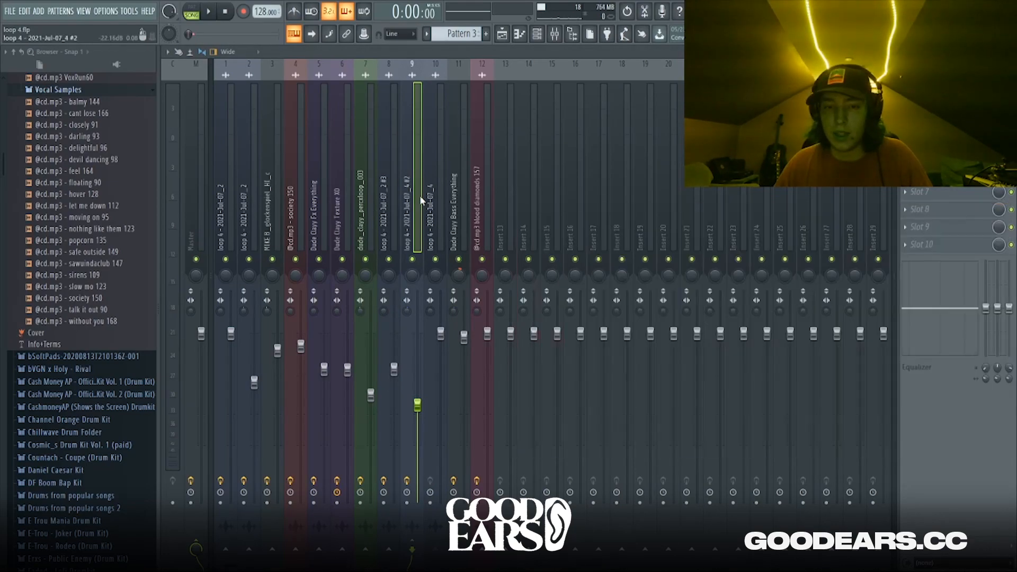
Step: Move the Volume multiplier automation track up to Track 4 in the playlist, directly beneath its loop, and enable it
left_click(501, 34)
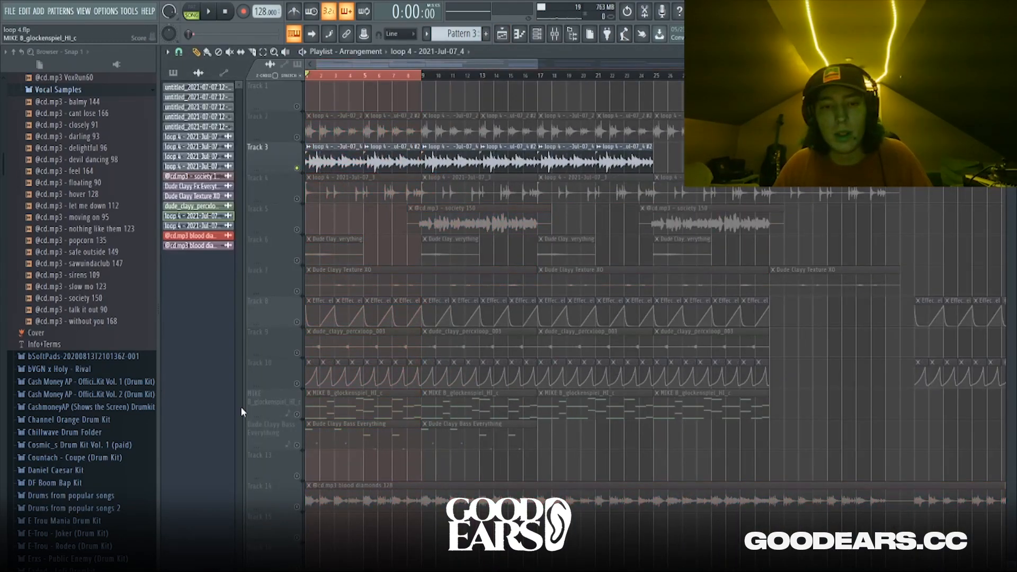
scroll(280, 367, "up", 6)
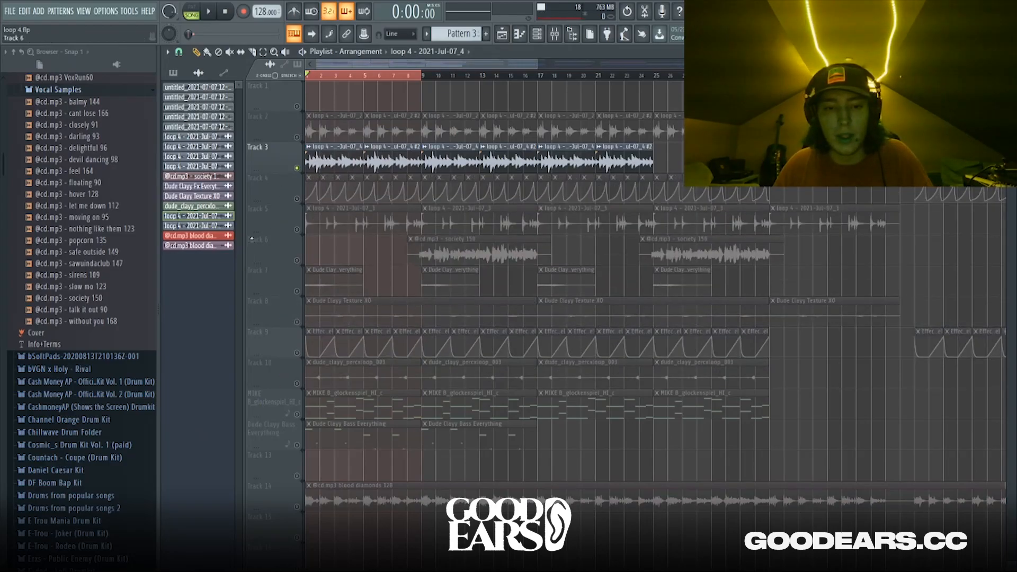
scroll(252, 239, "up", 10)
left_click(297, 199)
scroll(328, 233, "down", 4)
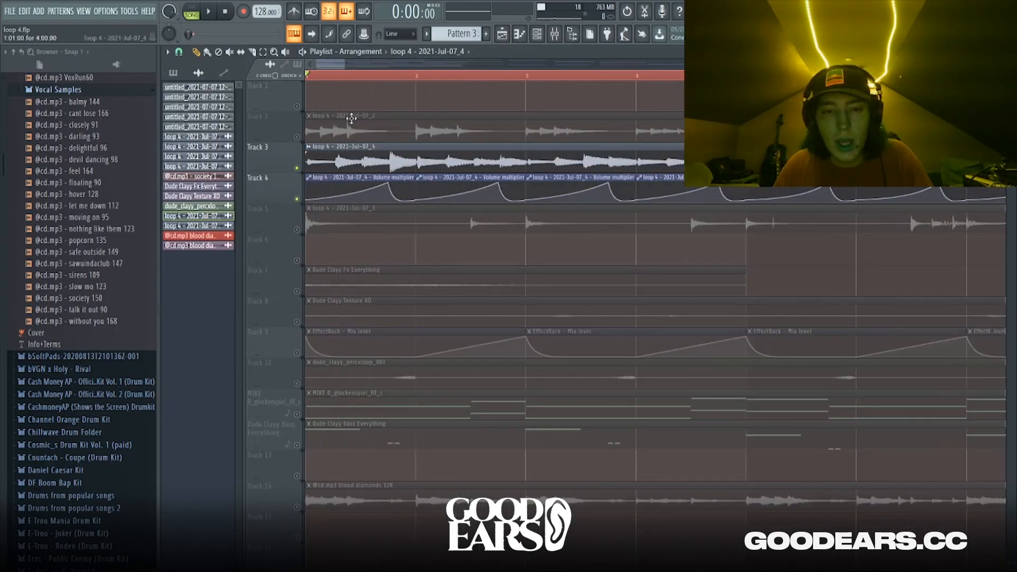
scroll(408, 159, "down", 4)
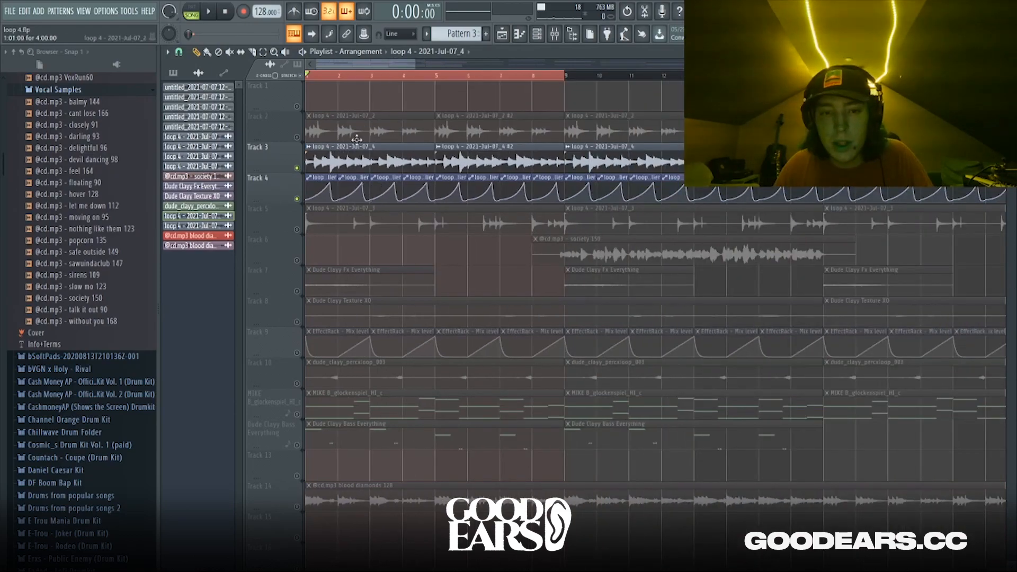
scroll(319, 141, "up", 4)
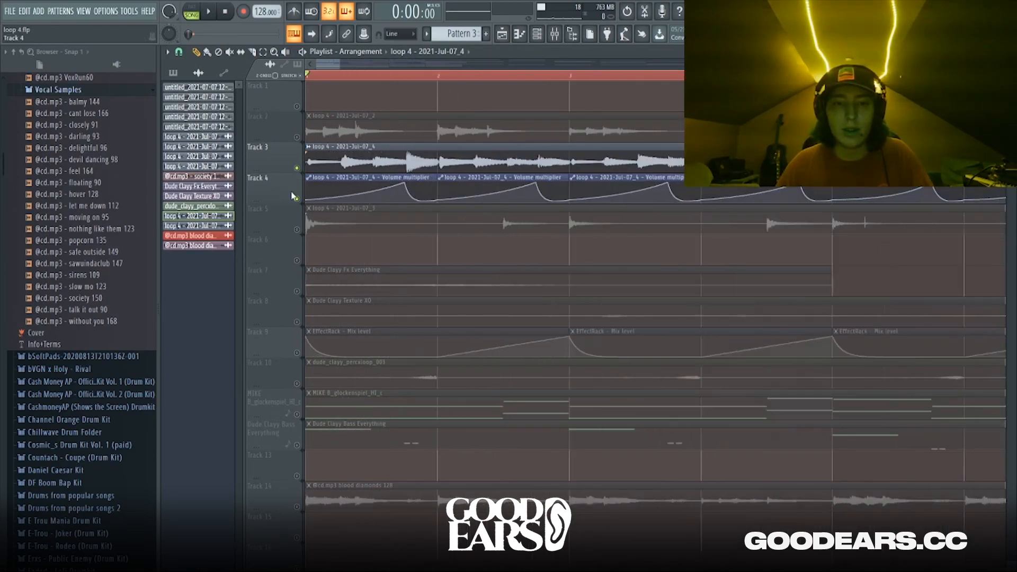
Step: Enable Track 2 and play it together with the Track 3 loop and its Track 4 volume automation
left_click(297, 137)
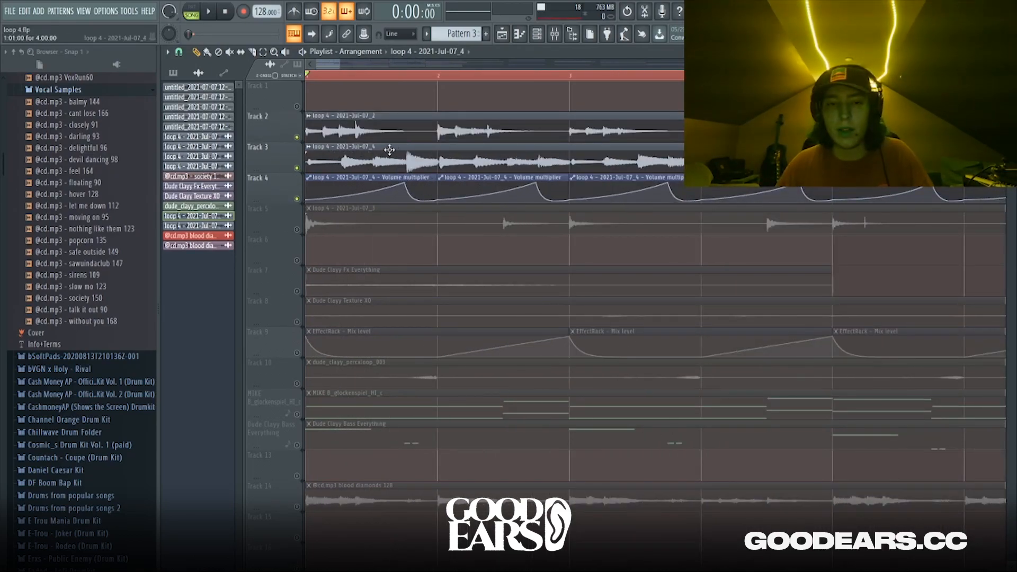
key("space")
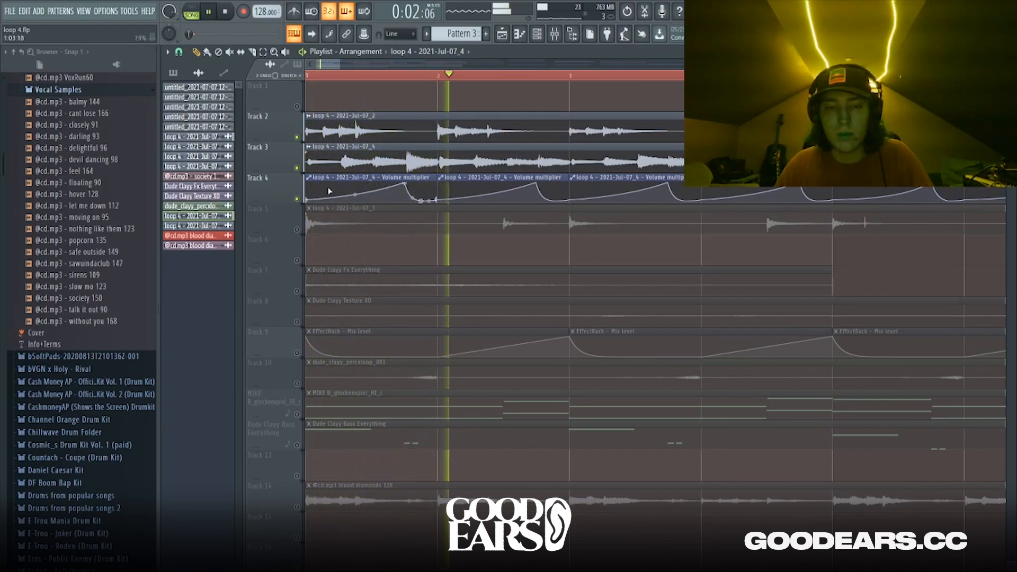
key("space")
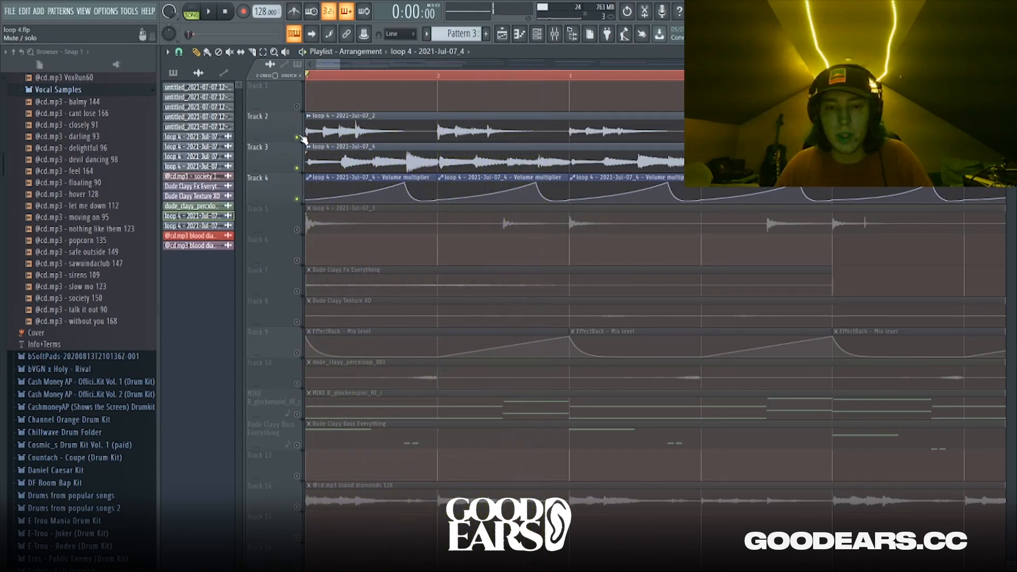
Step: Enable the dude_clayy_percxloop_003 clips on Track 10 and play them with Tracks 2, 3 and 4
left_click(297, 383)
key("space")
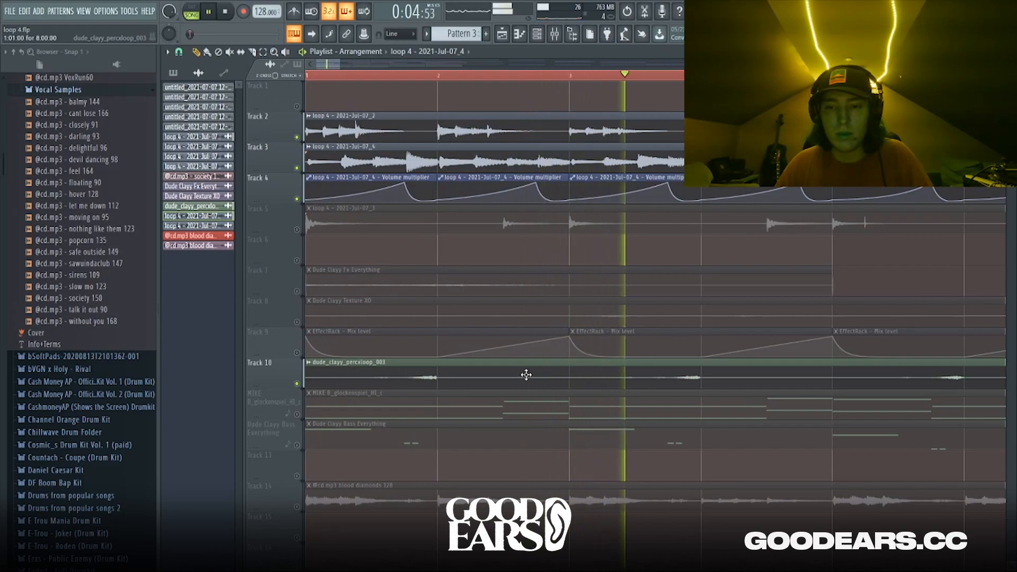
key("space")
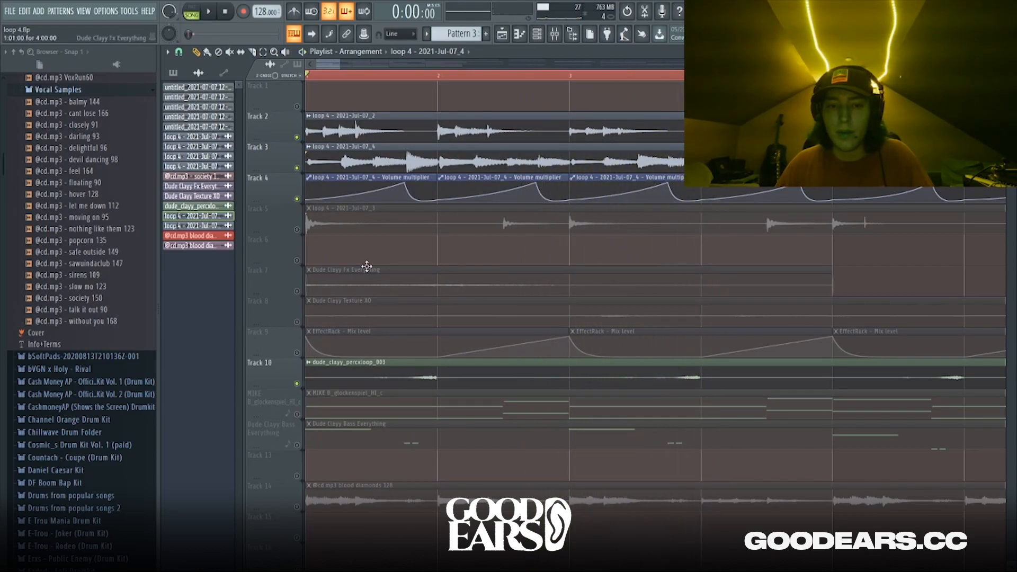
Step: Solo the MIKE B_glockenspiel_HI_c track in the playlist and play it
scroll(366, 258, "down", 2)
scroll(264, 263, "down", 3)
scroll(268, 270, "down", 1)
scroll(263, 341, "up", 2)
right_click(297, 322)
scroll(265, 362, "down", 2)
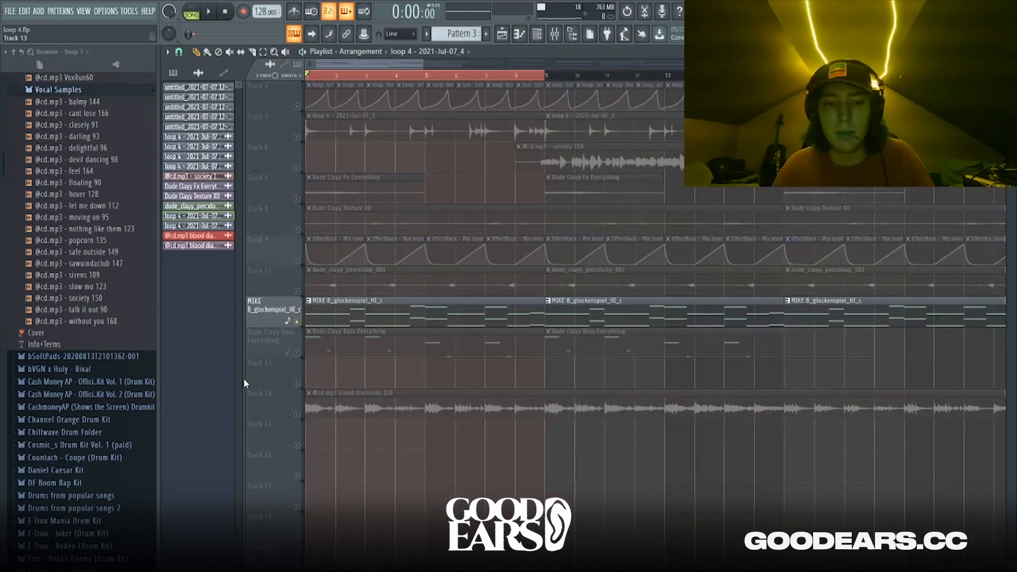
scroll(336, 283, "up", 3)
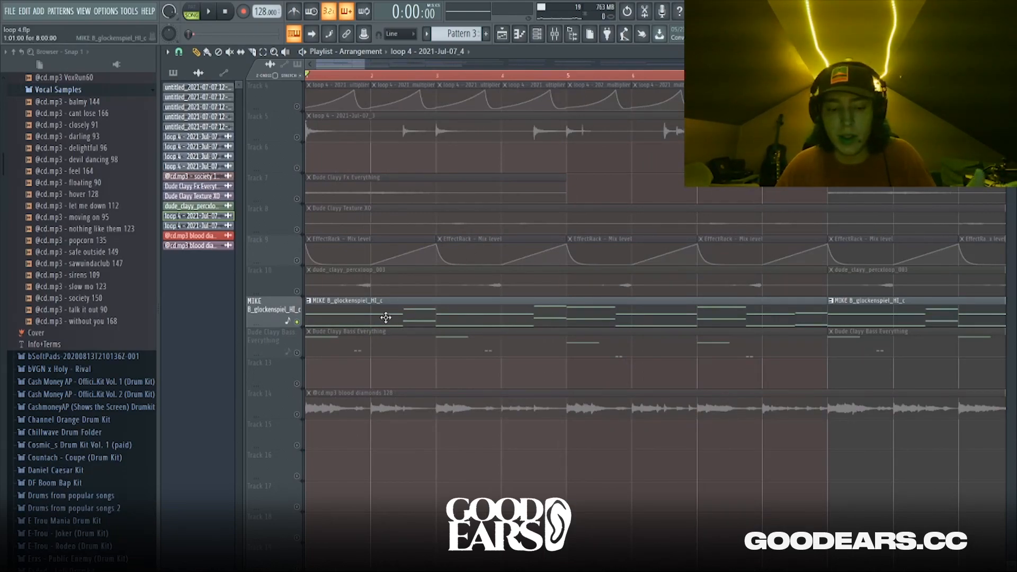
key("space")
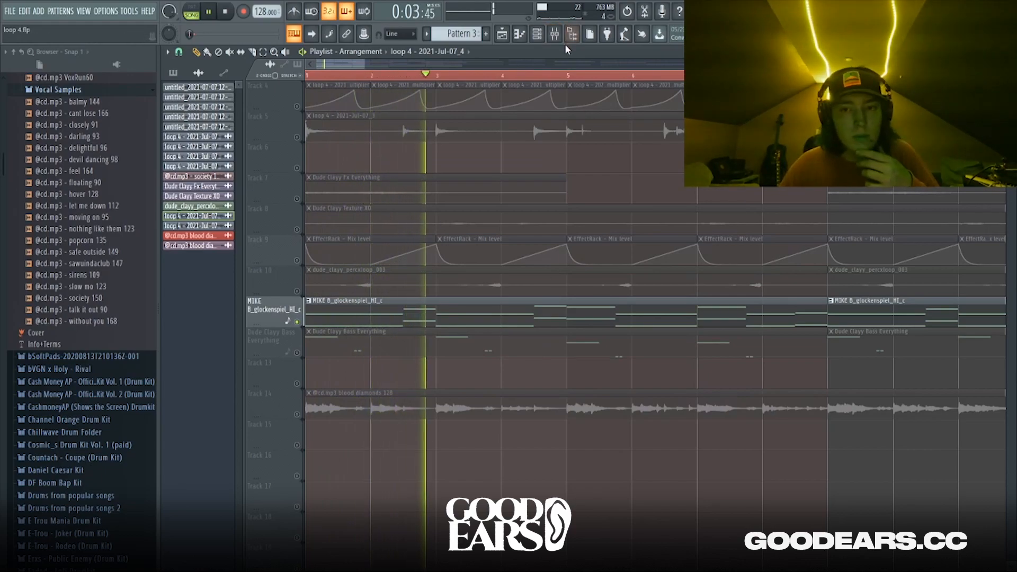
Step: Enable Track 2 to hear it alongside the glockenspiel, and mute Track 2 again
scroll(489, 290, "down", 1)
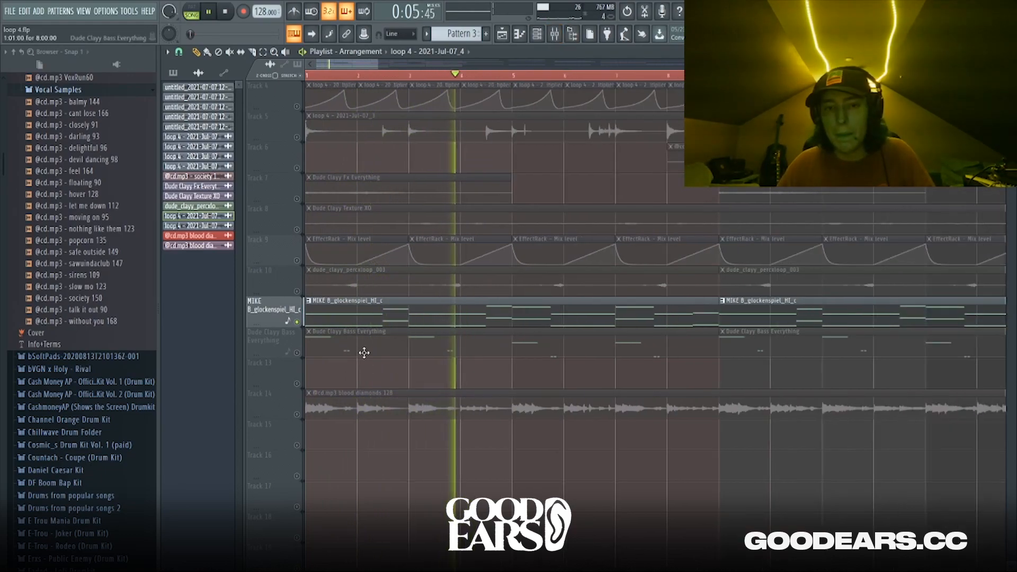
scroll(347, 286, "up", 3)
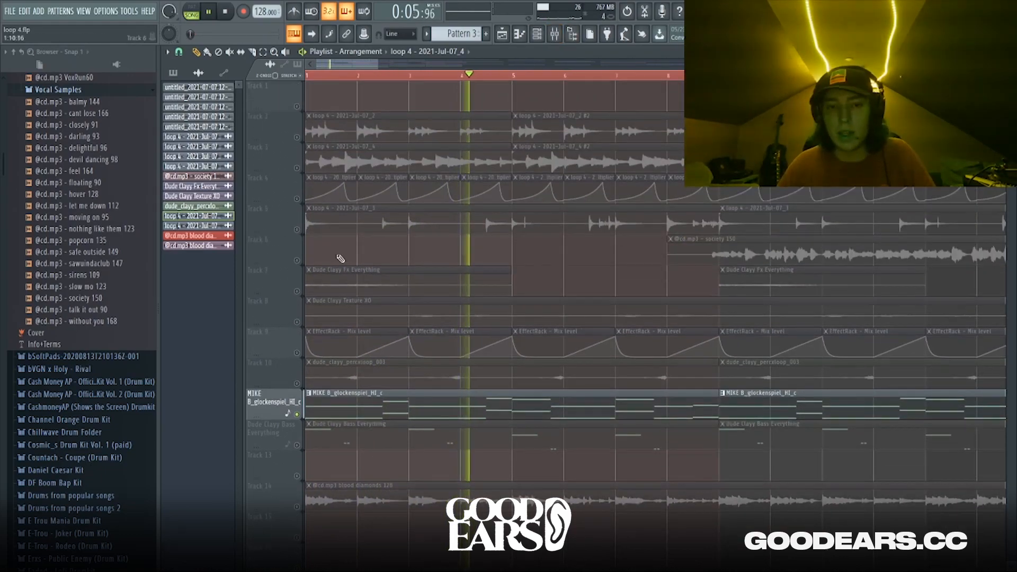
left_click(304, 139)
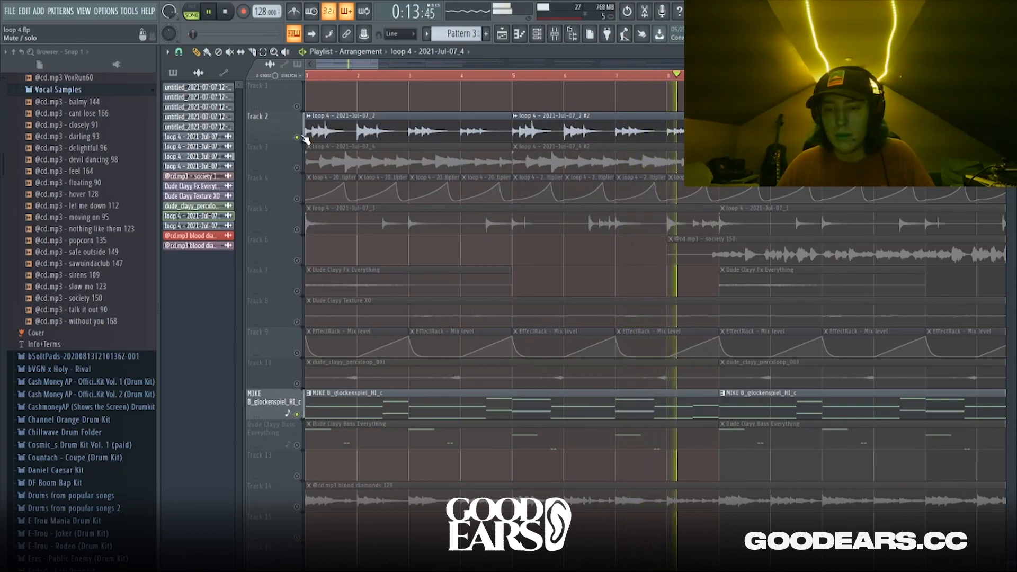
key("space")
left_click(304, 138)
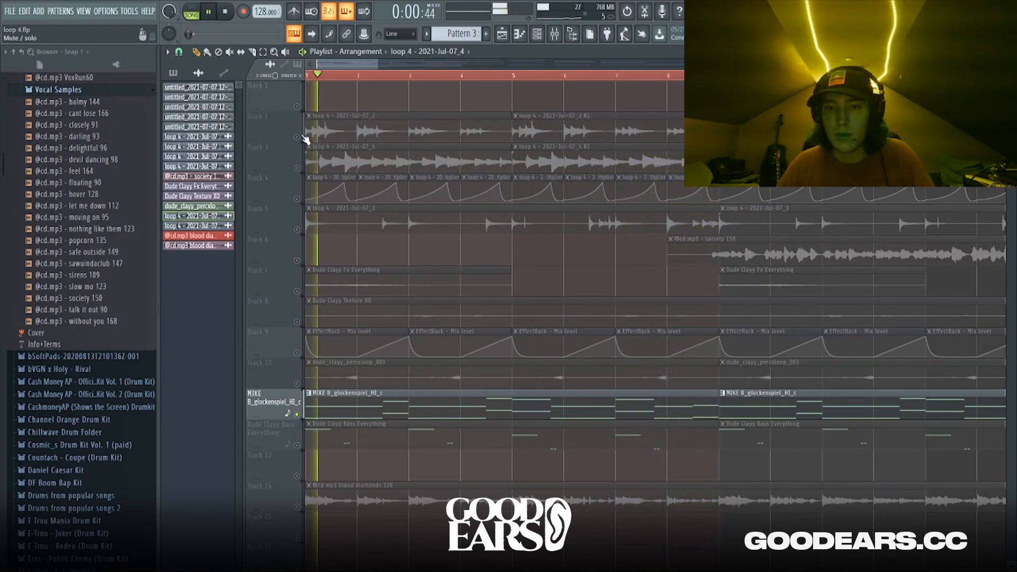
Step: Review the effects on the MIKE B_glockenspiel_HI_c mixer insert, including ValhallaDelay and ValhallaVintageVerb
left_click(552, 41)
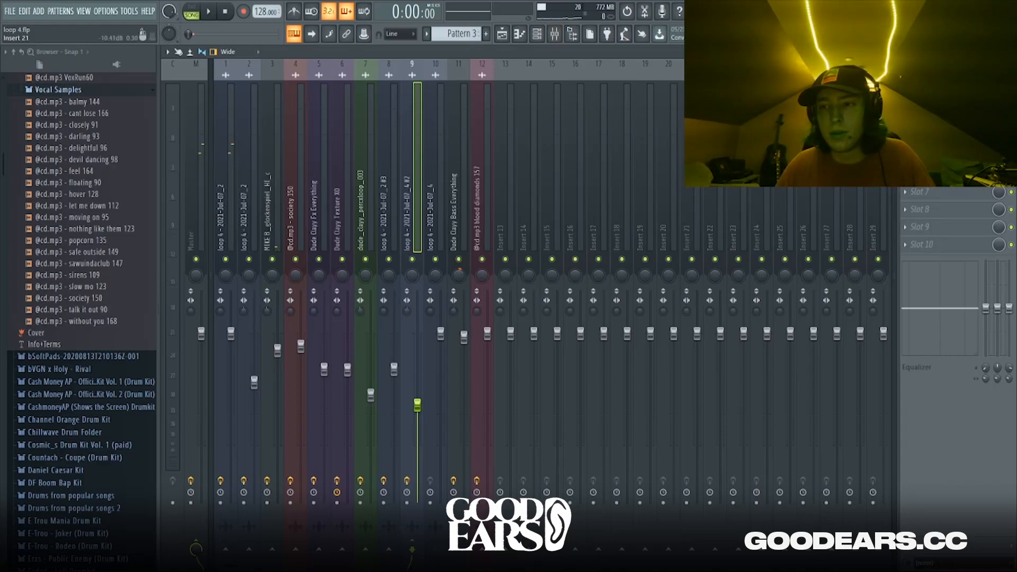
left_click(275, 241)
key("space")
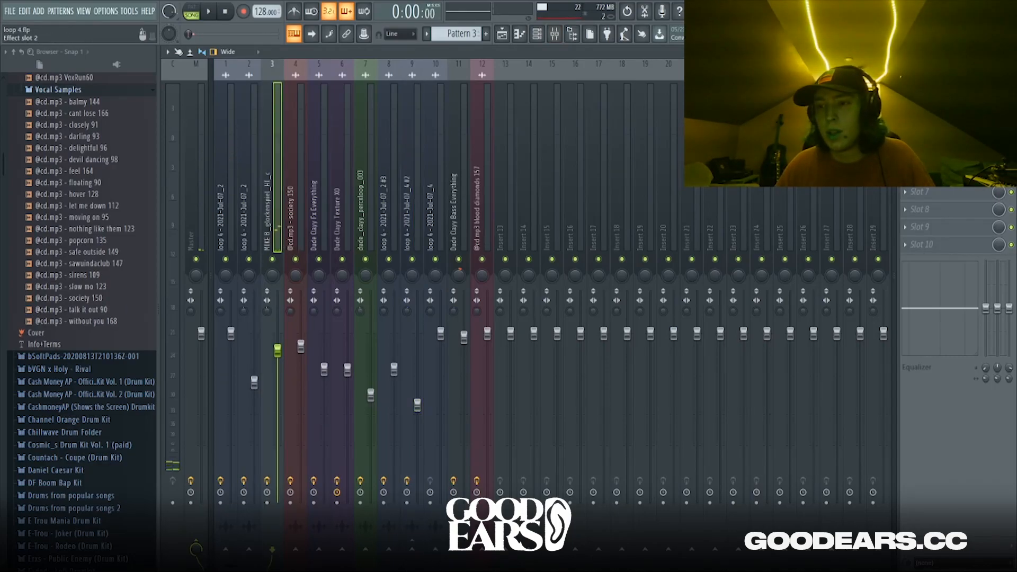
left_click(937, 104)
left_click(937, 105)
left_click(937, 122)
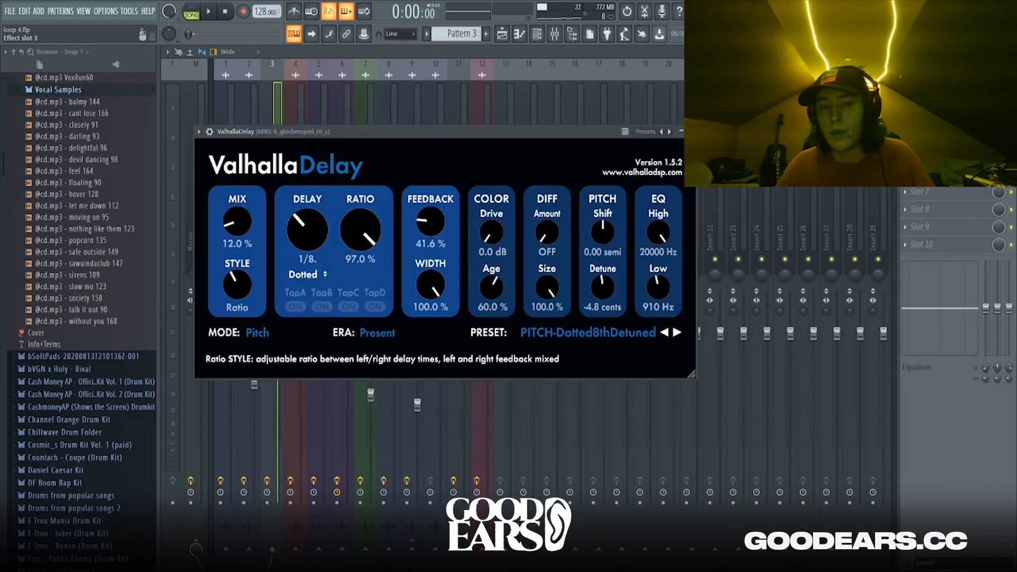
left_click(937, 174)
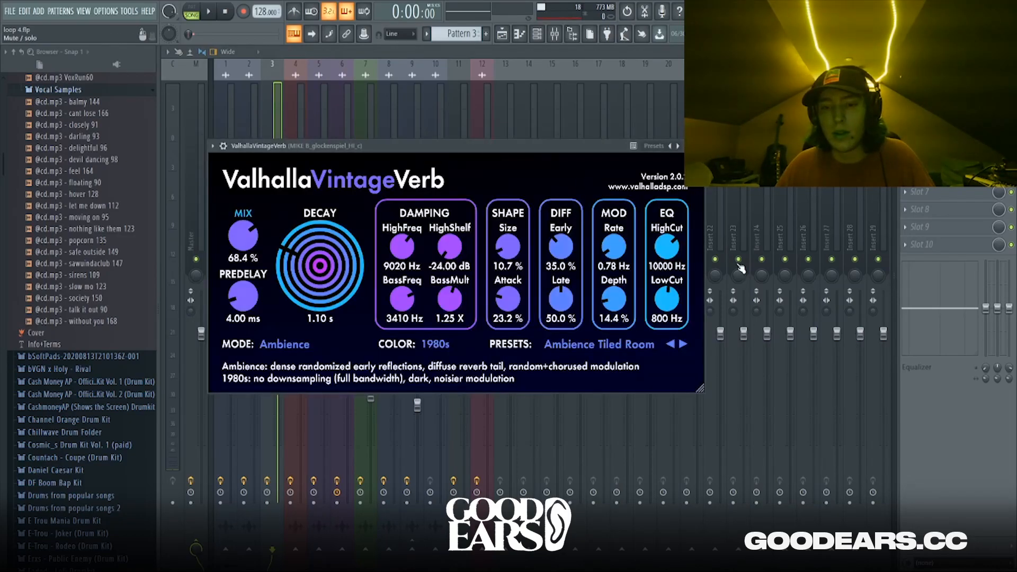
Step: Solo the Dude Clayy Bass Everything track in the playlist and play it
left_click(502, 33)
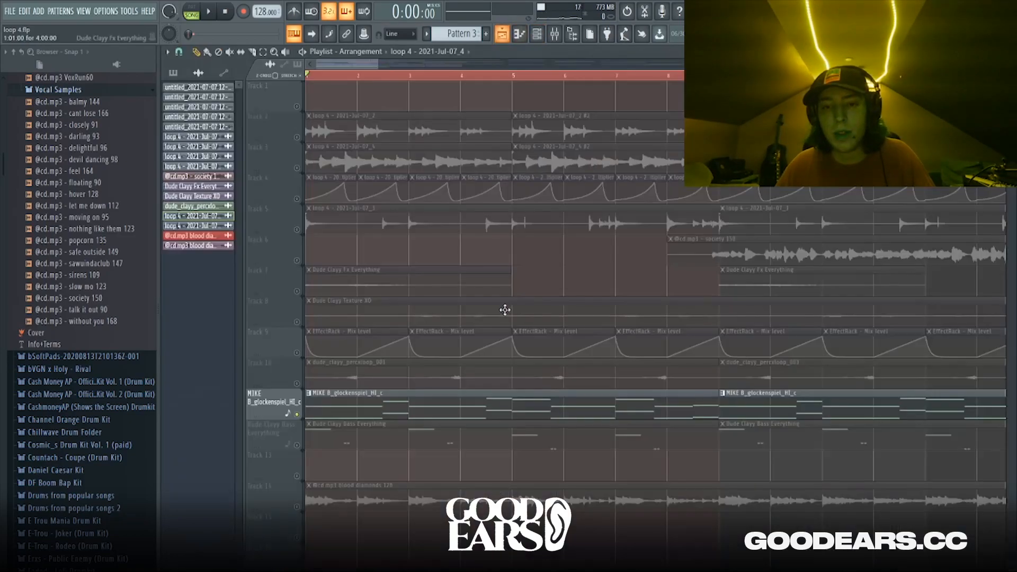
scroll(425, 464, "down", 3)
right_click(298, 445)
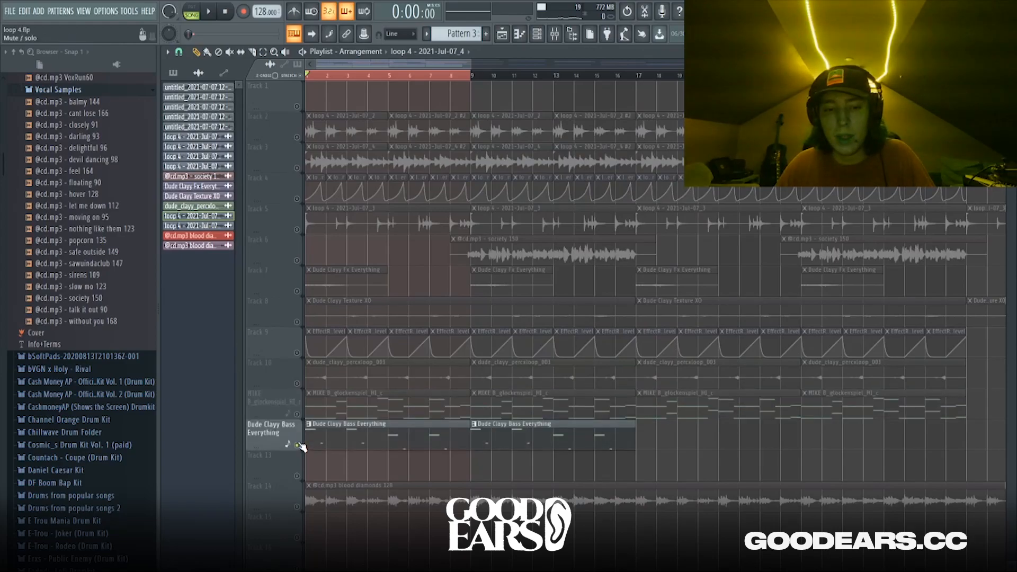
key("space")
scroll(373, 474, "up", 3)
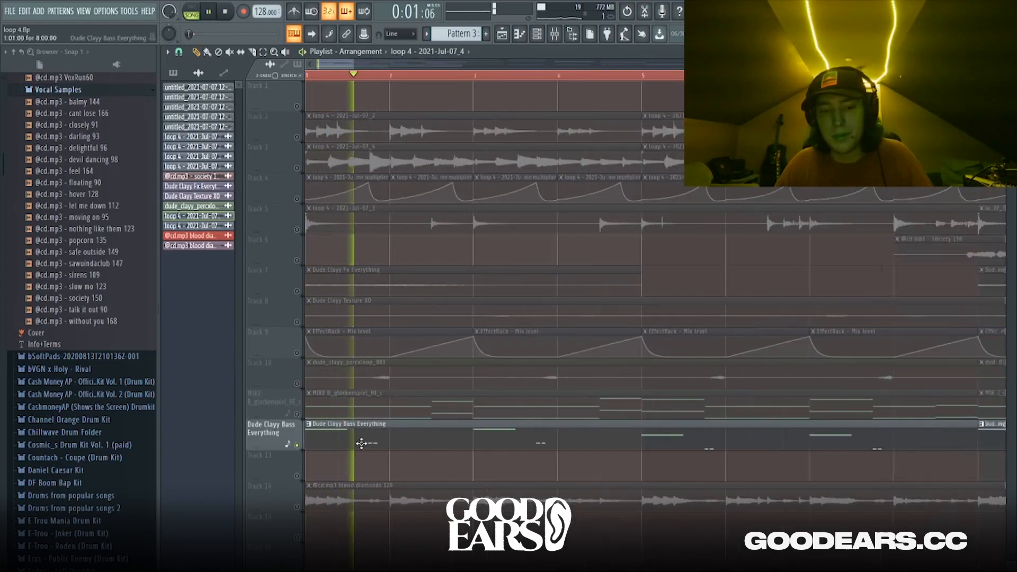
scroll(372, 473, "down", 3)
Step: Inspect the full Dude Clayy Bass Everything note pattern in the piano roll while it plays
double_click(364, 437)
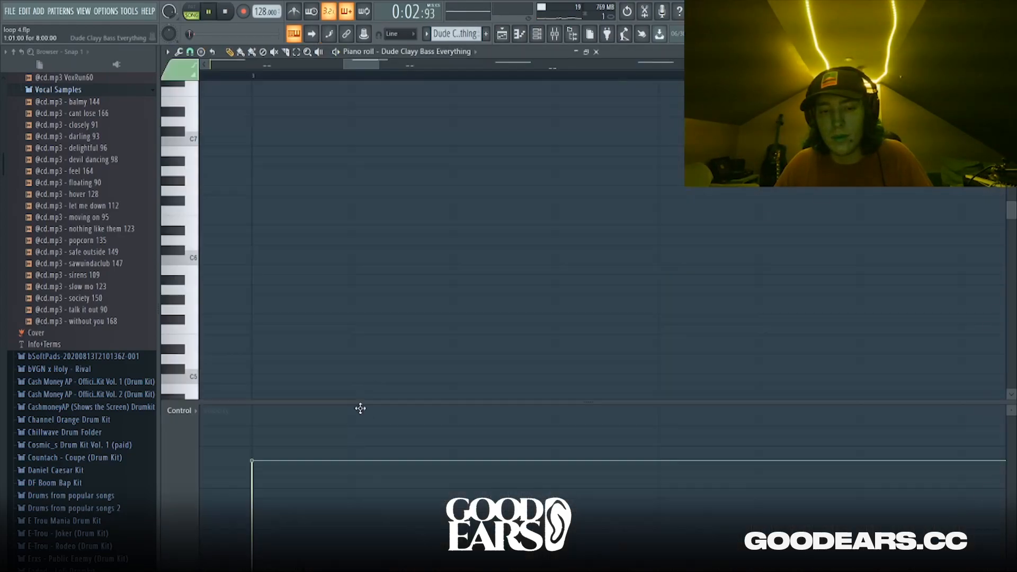
scroll(364, 386, "down", 4)
right_click(368, 365, "ctrl")
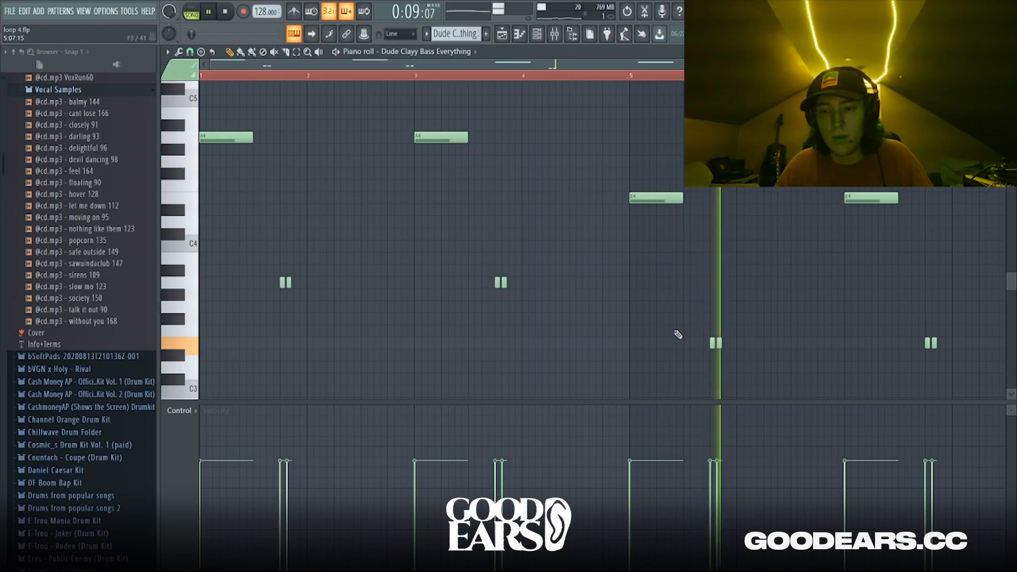
Step: Enable Track 2 in the playlist, play it together with the bass from the start, and stop playback
key("F5")
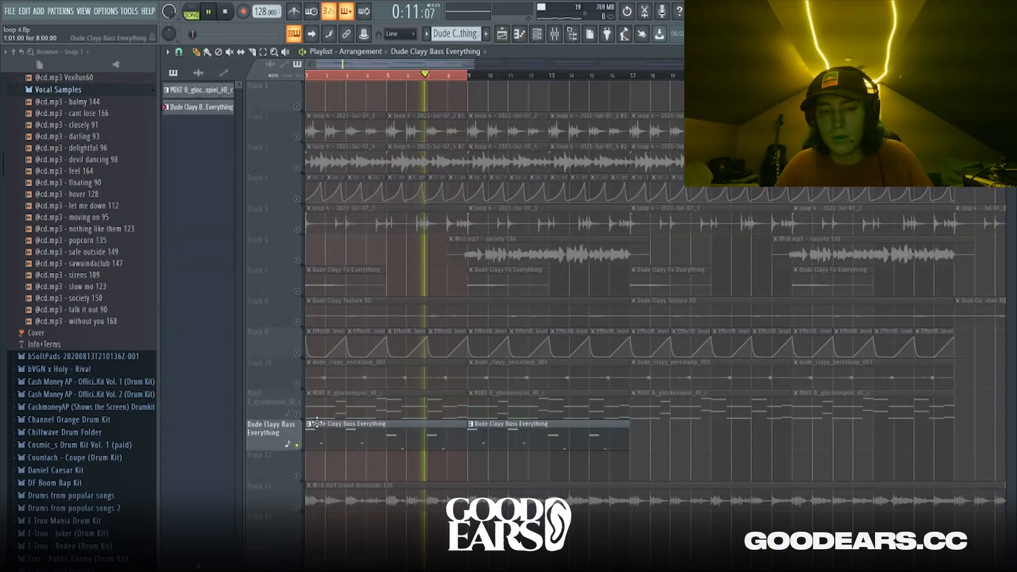
left_click(298, 139)
key("space")
key("space")
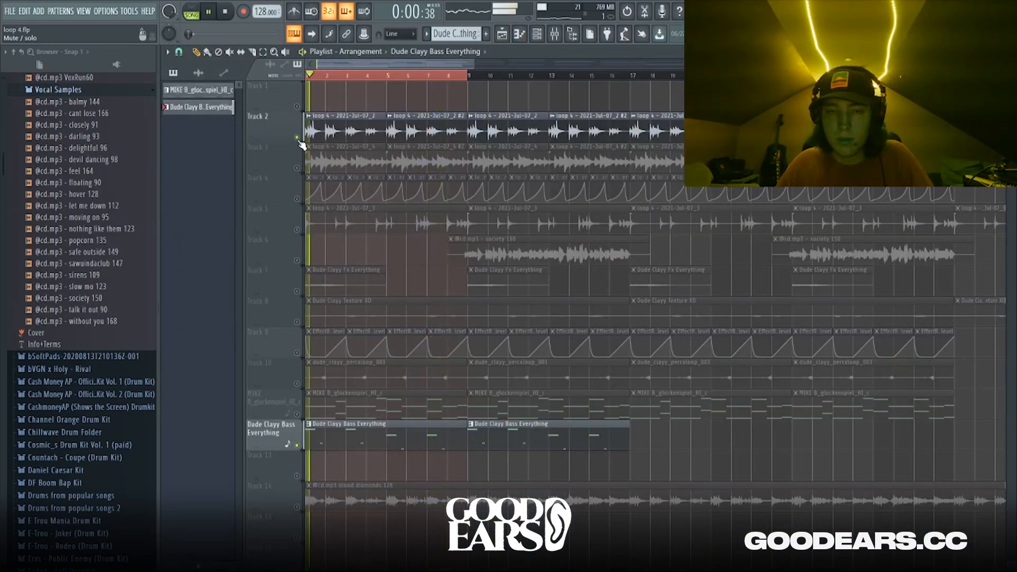
key("space")
Step: Review the effects on the Dude Clayy Bass Everything mixer insert, including the SketchCassette II settings
left_click(554, 36)
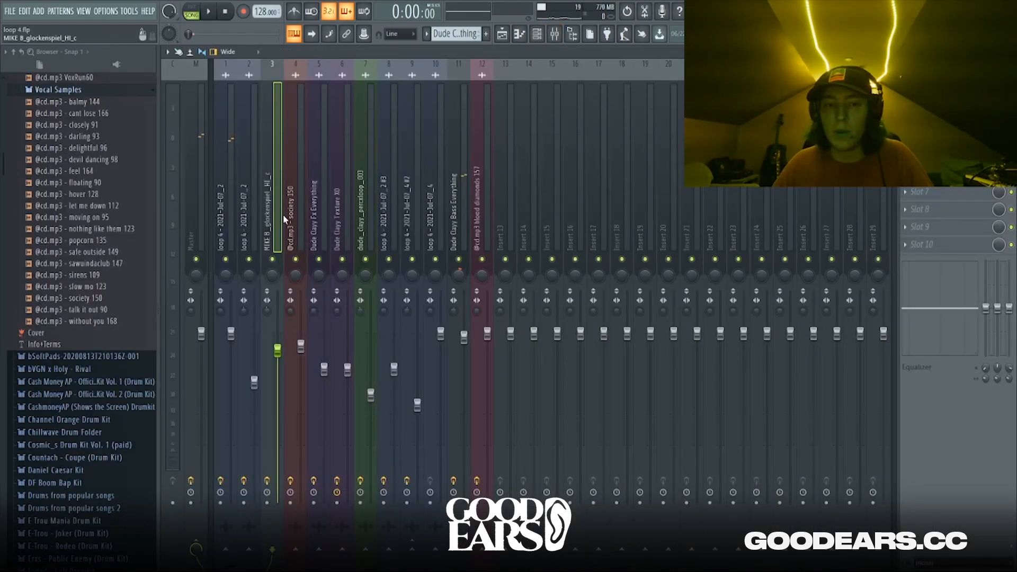
key("space")
left_click(468, 217)
key("space")
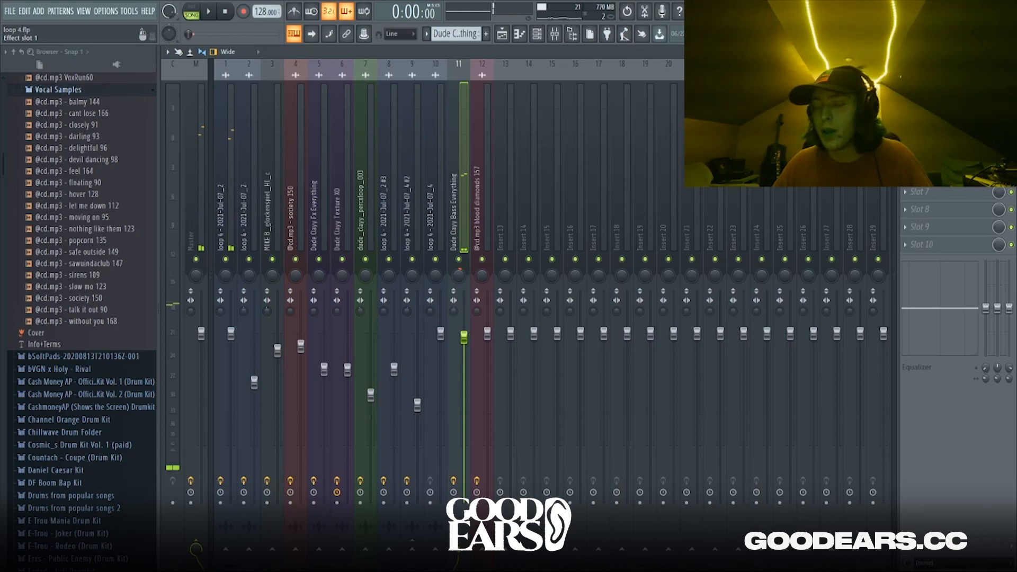
left_click(926, 86)
left_click(927, 105)
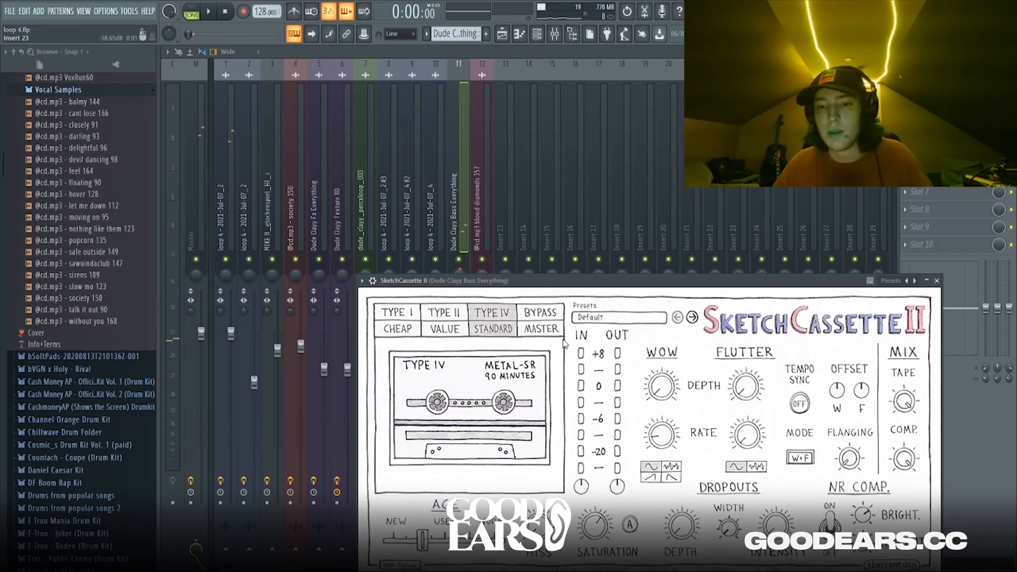
mouse_move(577, 287)
left_mouse_down()
mouse_move(609, 97)
mouse_move(593, 162)
left_mouse_up()
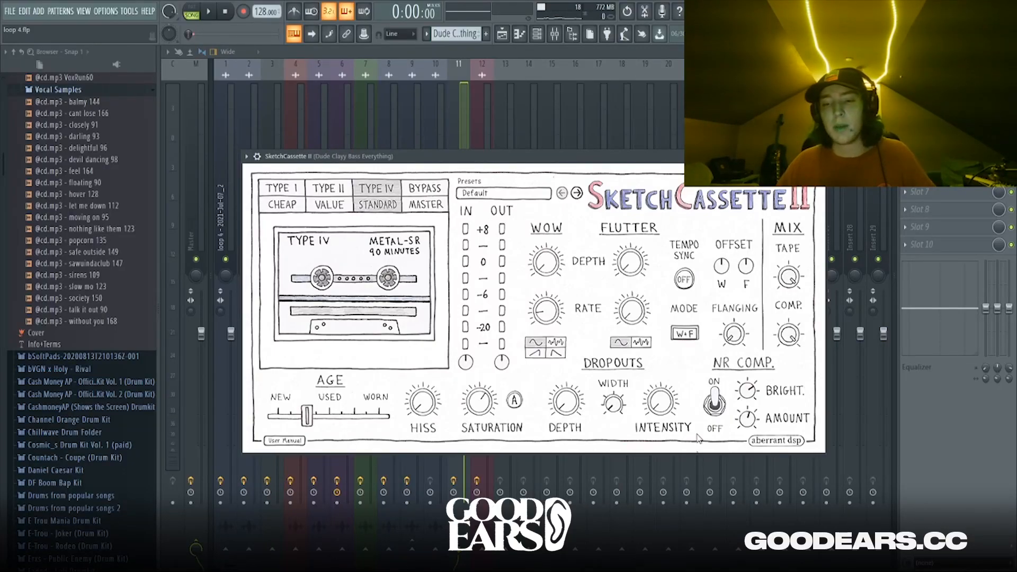
mouse_move(445, 159)
left_mouse_down()
mouse_move(448, 301)
mouse_move(639, 428)
mouse_move(473, 373)
left_mouse_up()
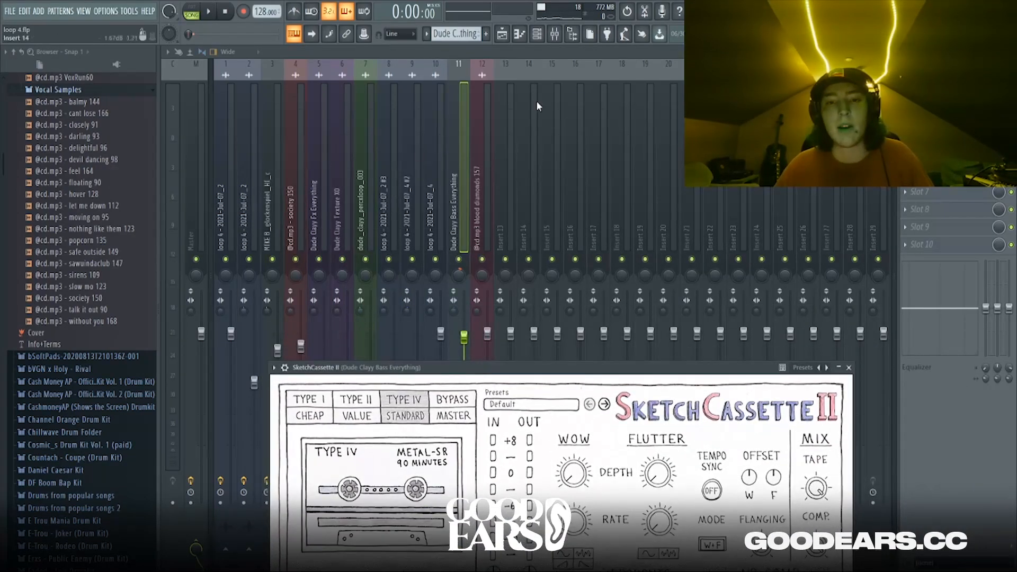
Step: Unsolo the Dude Clayy Bass Everything track in the playlist to bring the other loop tracks back in
left_click(500, 35)
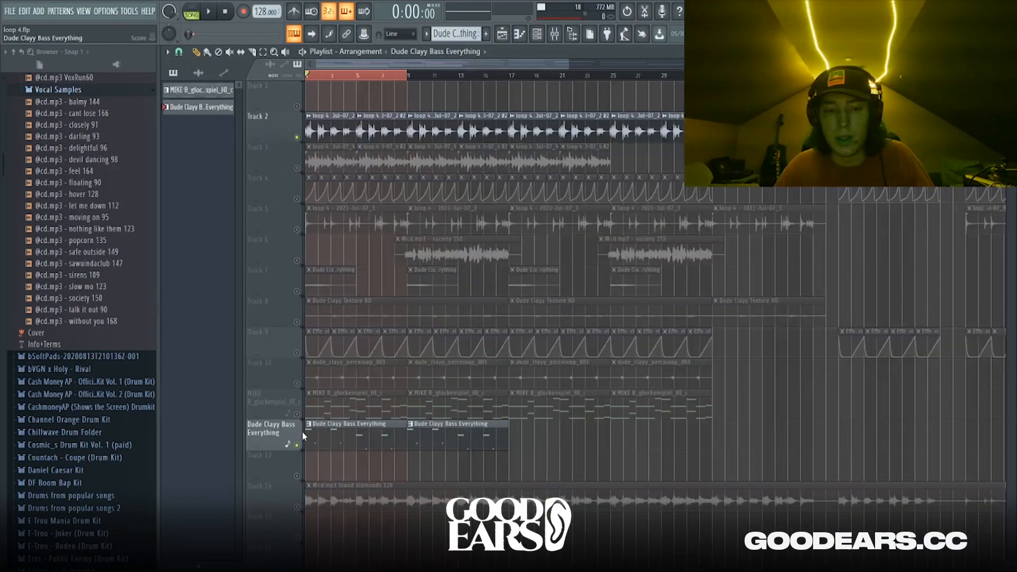
scroll(298, 469, "down", 4)
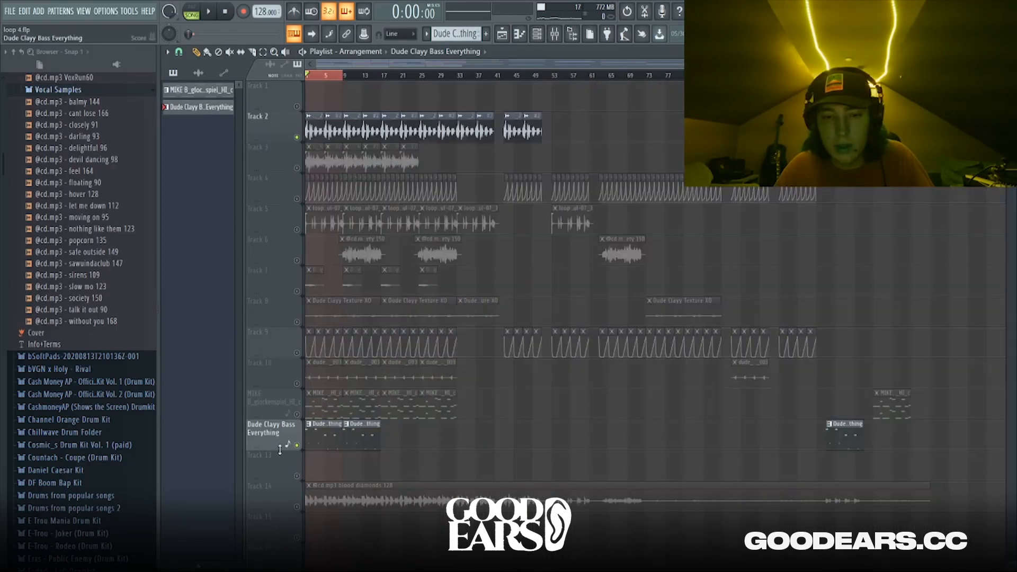
right_click(296, 446)
scroll(671, 153, "down", 1)
scroll(507, 213, "up", 3)
scroll(513, 196, "down", 3)
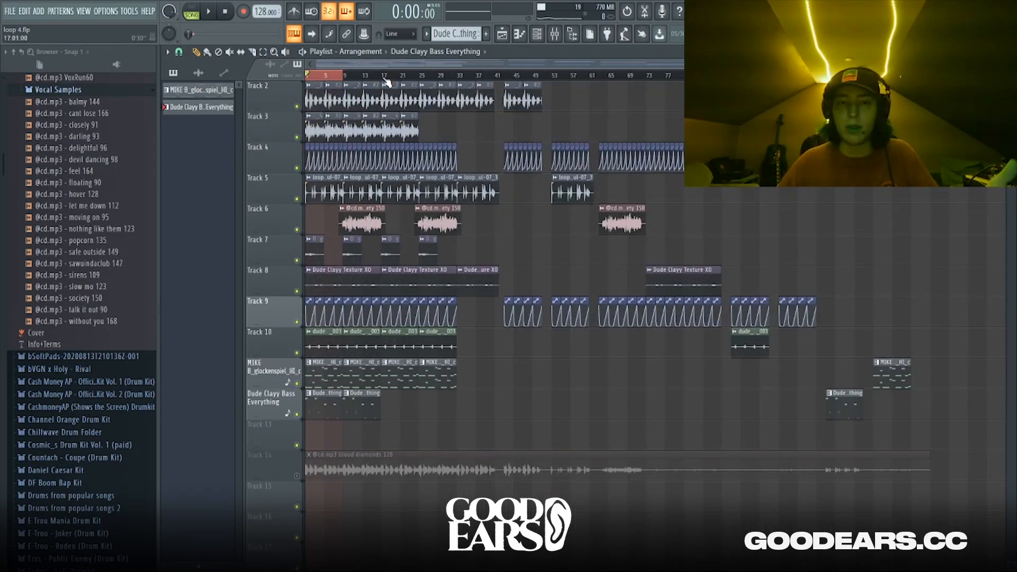
scroll(271, 487, "up", 3)
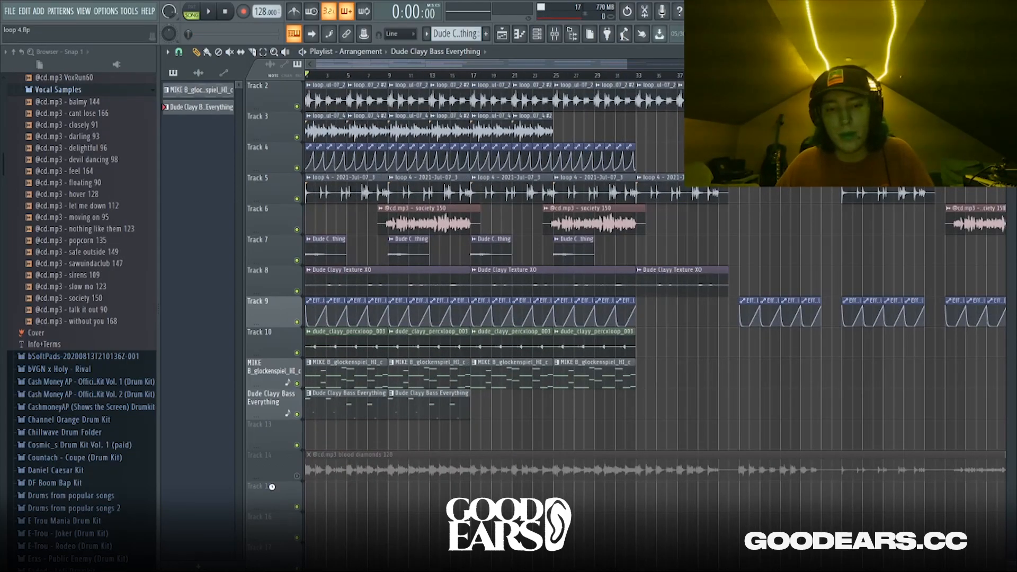
right_click(297, 475)
scroll(499, 428, "down", 3)
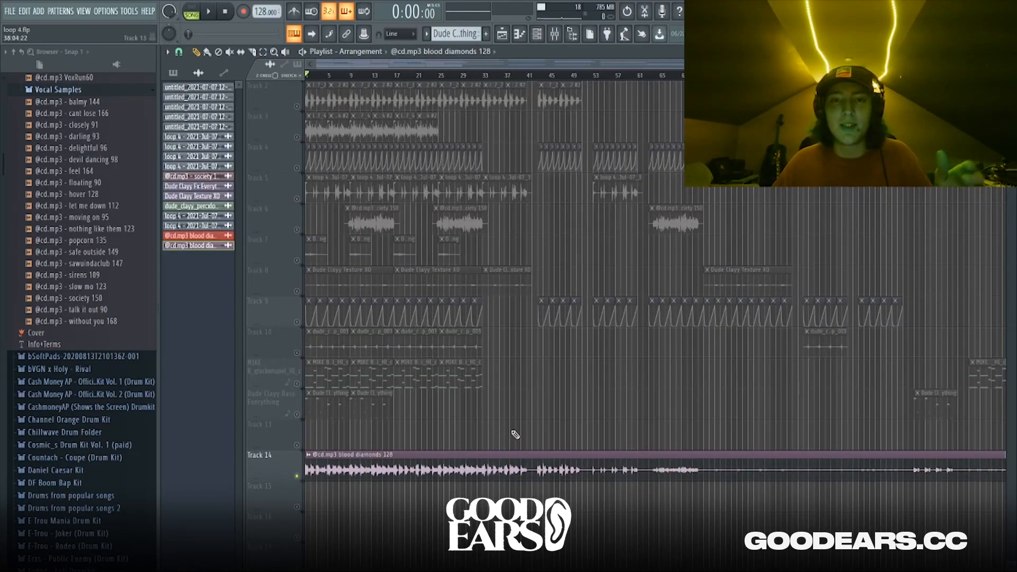
left_click(554, 35)
left_click(936, 87)
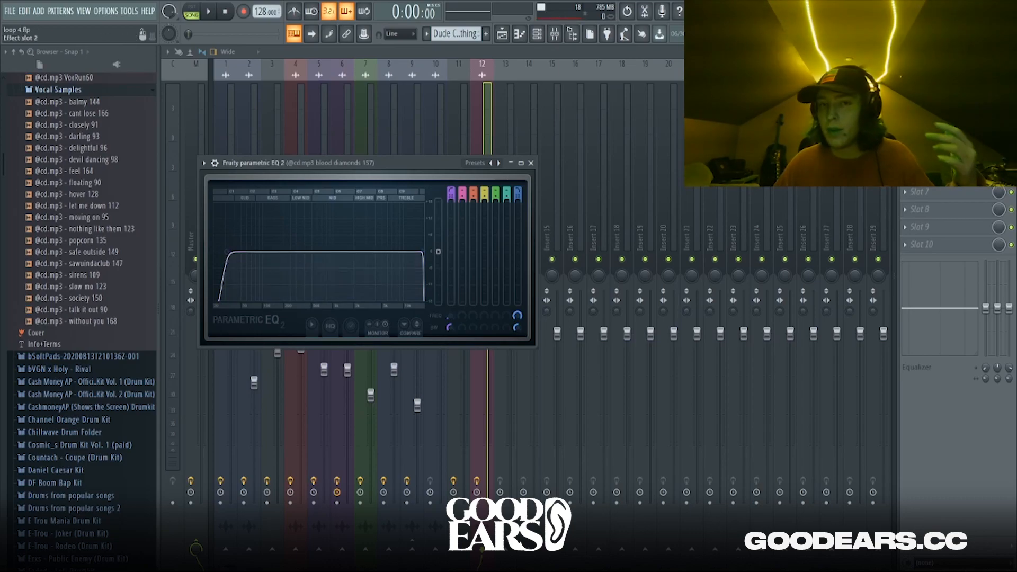
left_click(937, 104)
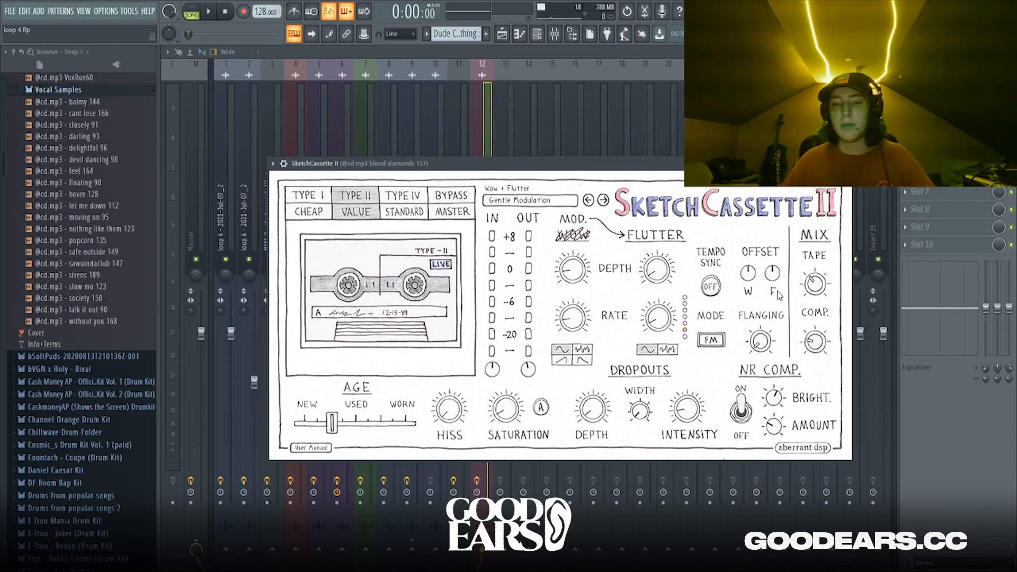
left_click(937, 122)
left_click(937, 105)
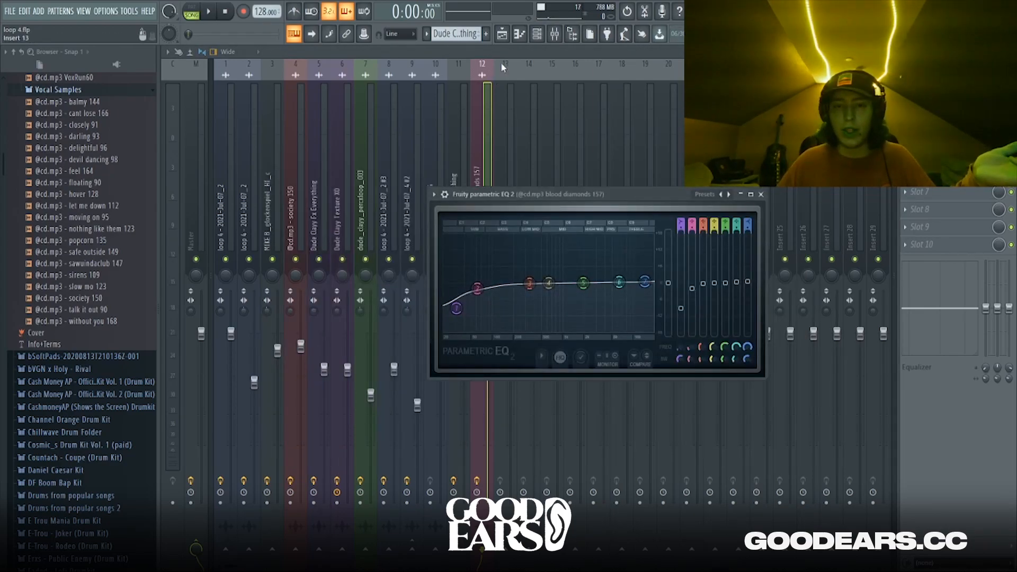
Step: Play the soloed blood diamonds track in the playlist, save the project as loop 4.flp, and stop playback
key("F5")
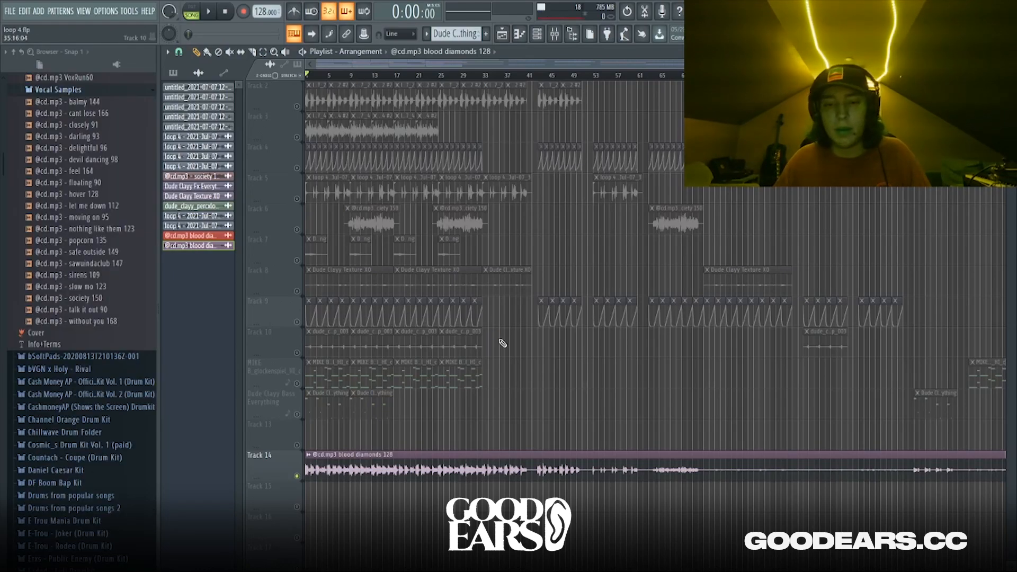
scroll(501, 343, "down", 1)
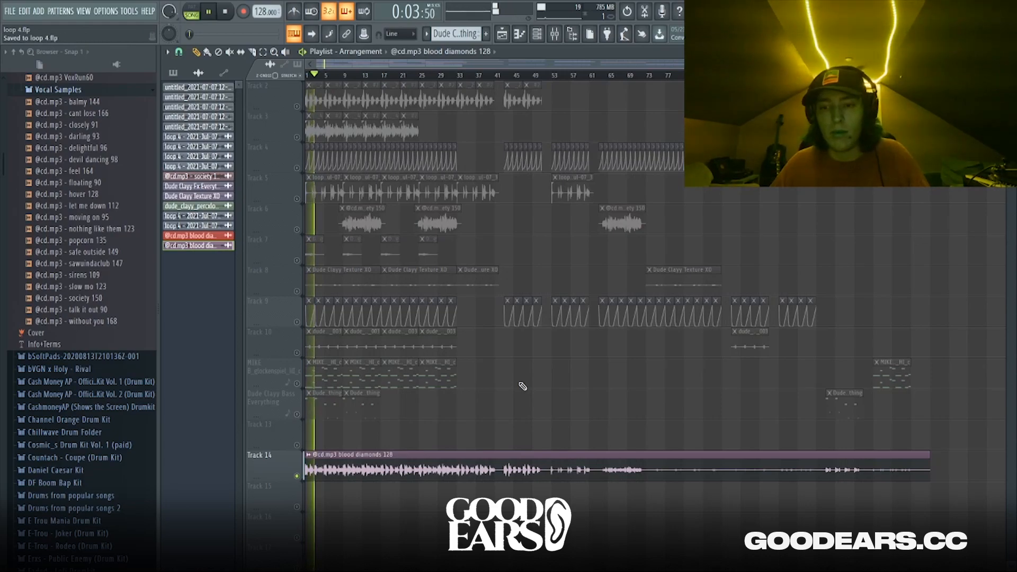
key("ctrl+s")
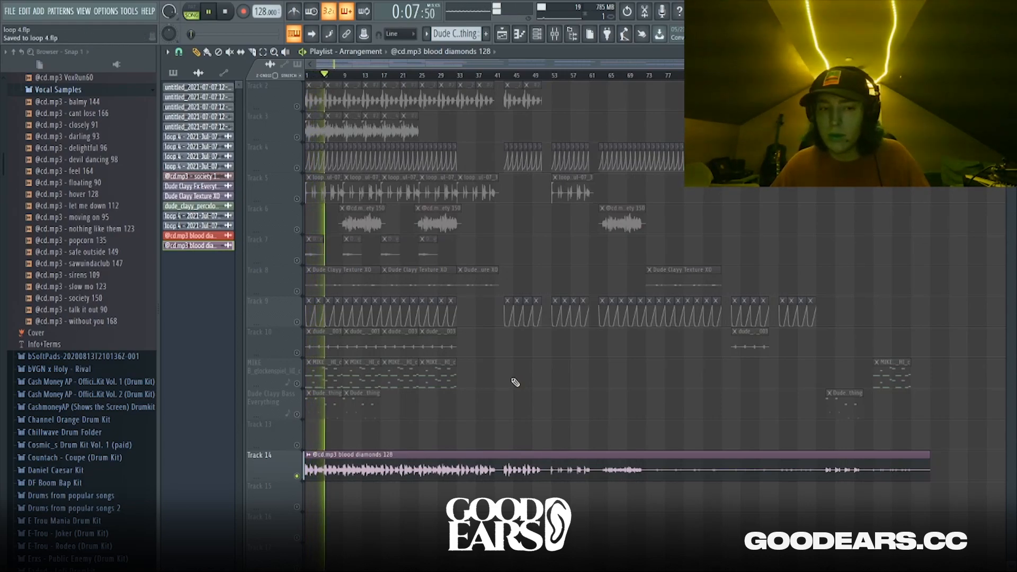
scroll(356, 389, "up", 3)
scroll(349, 392, "down", 3)
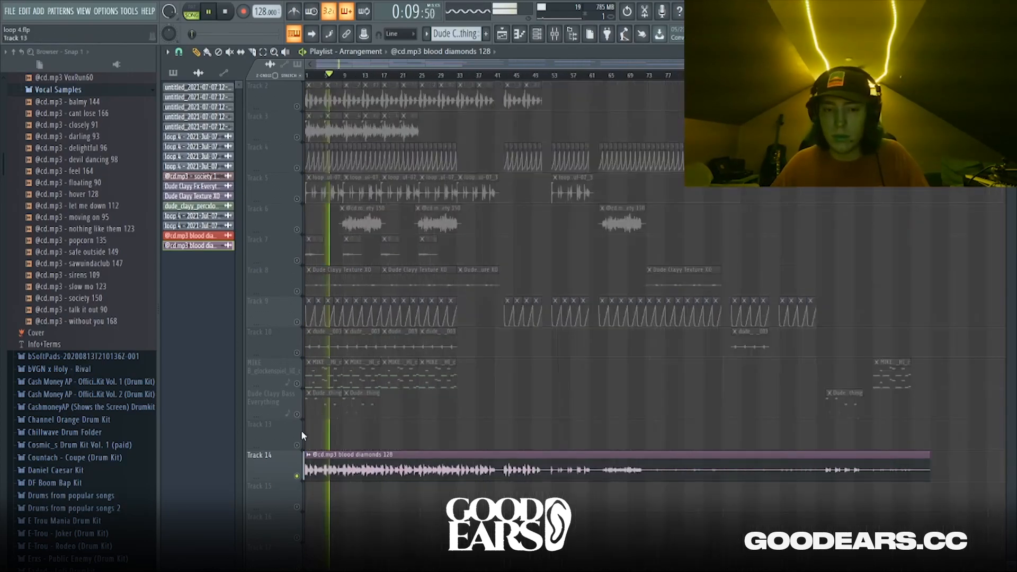
scroll(298, 434, "up", 3)
scroll(298, 433, "up", 1)
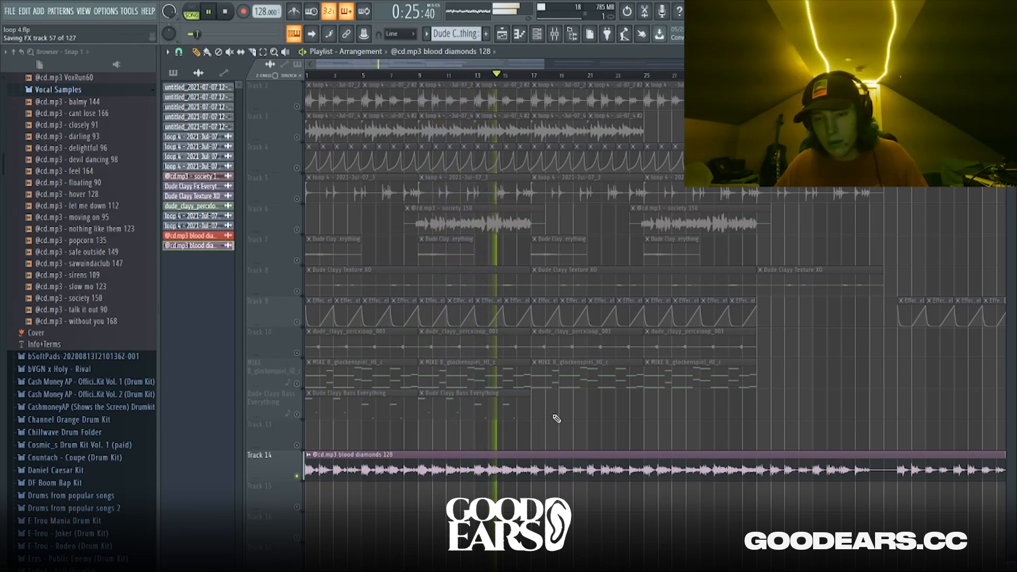
key("space")
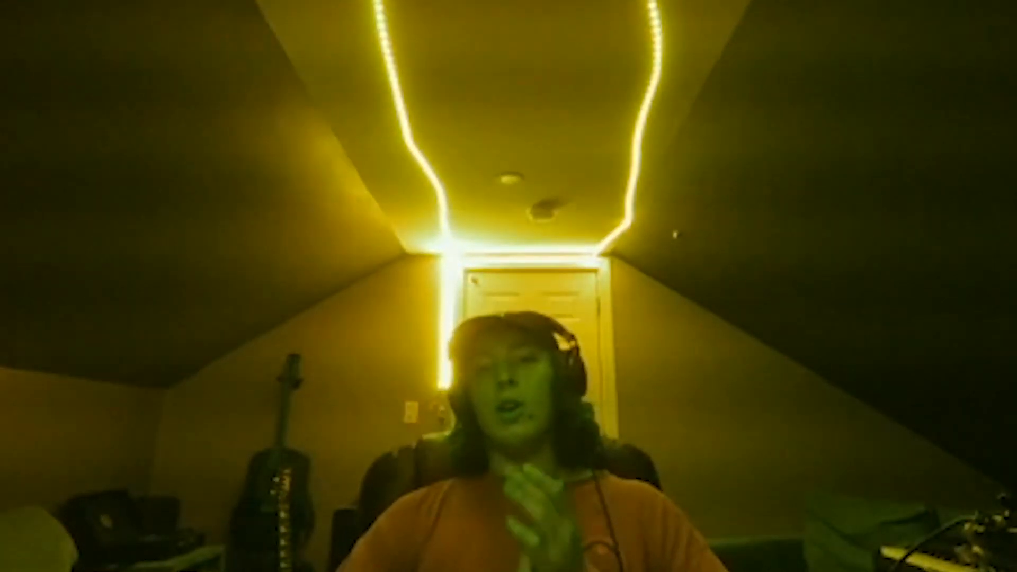